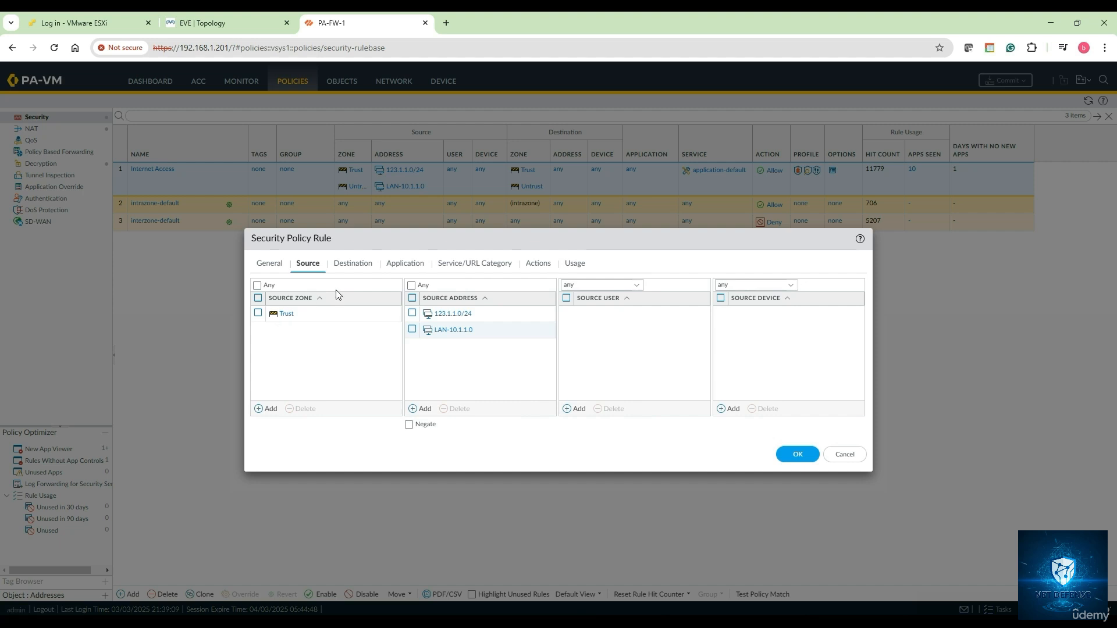
Delete the 123.1.1.0/24 source address from the Internet Access rule
left_click(351, 263)
left_click(312, 265)
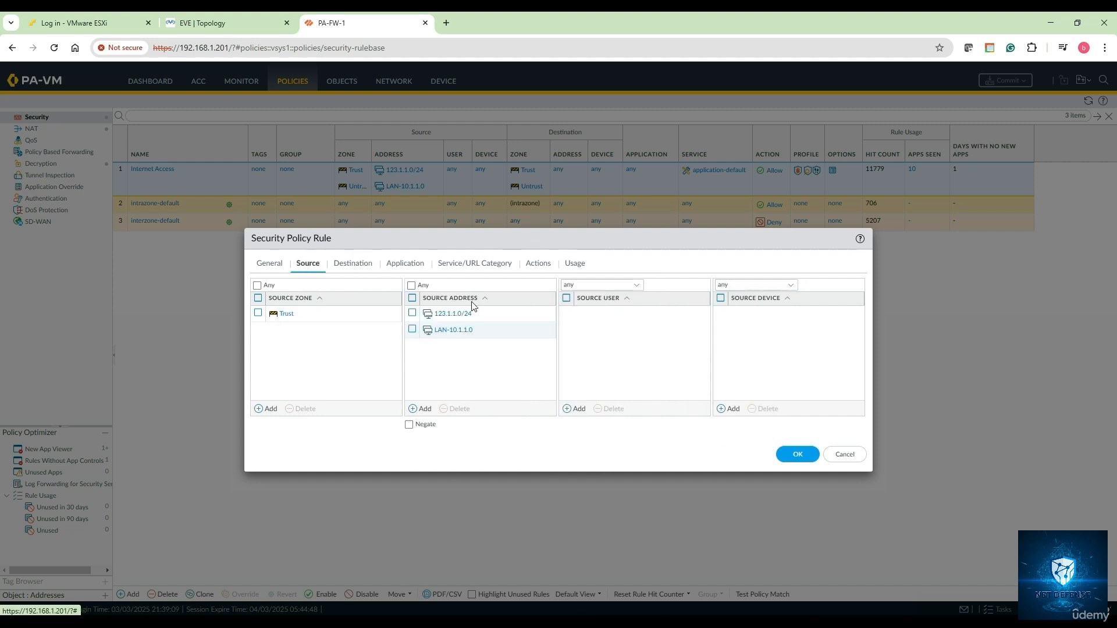
left_click(413, 313)
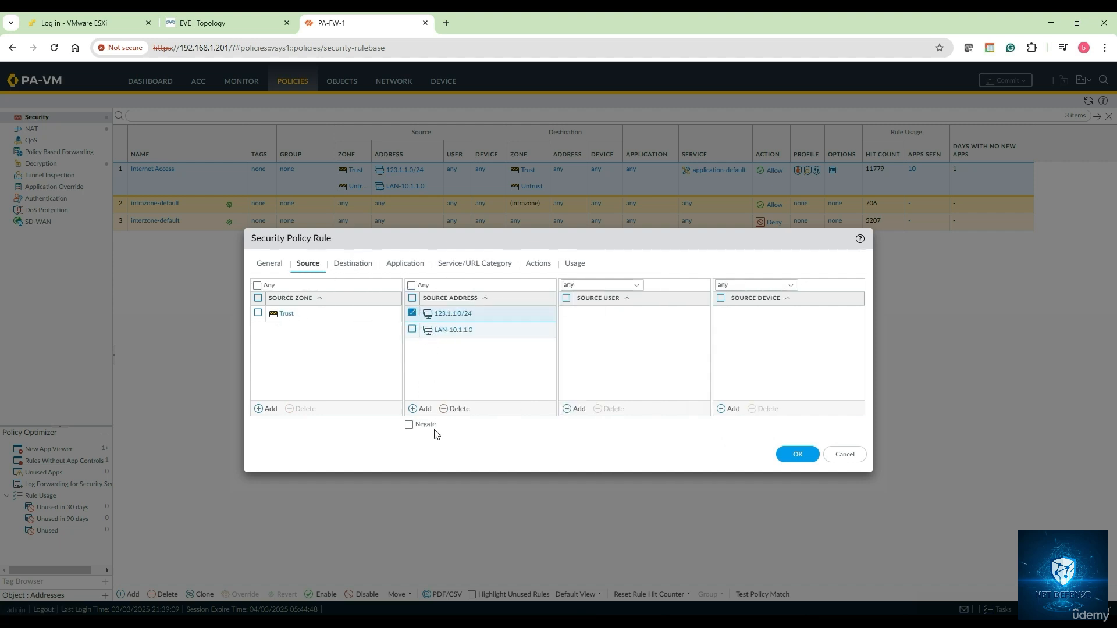
left_click(457, 408)
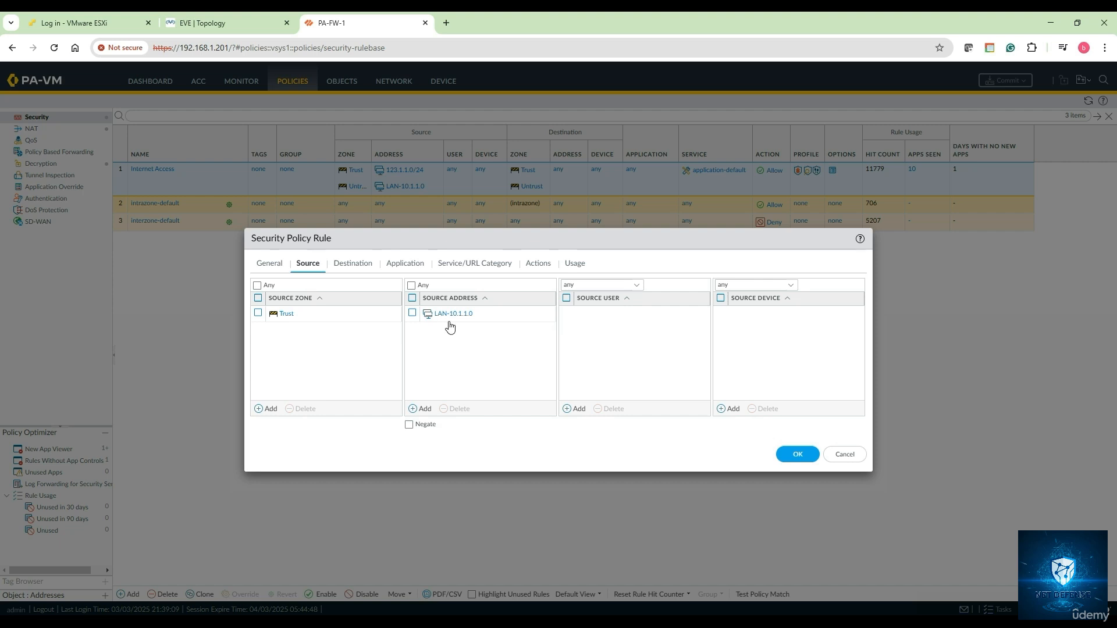
Review the rule's Destination, Application, Service/URL Category and Actions tabs
left_click(349, 266)
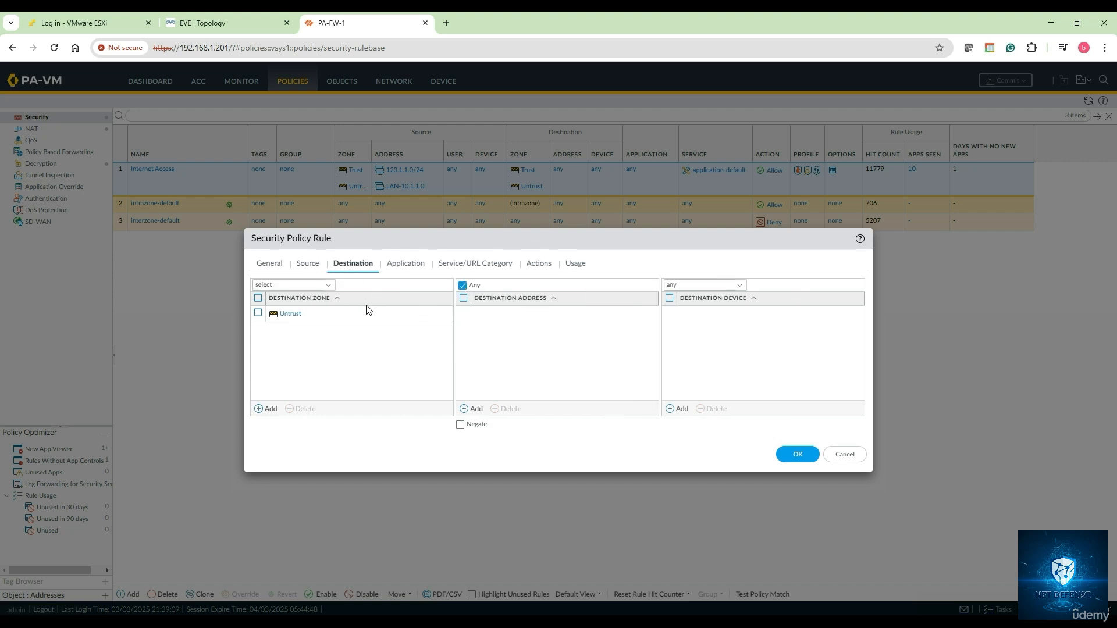
left_click(407, 273)
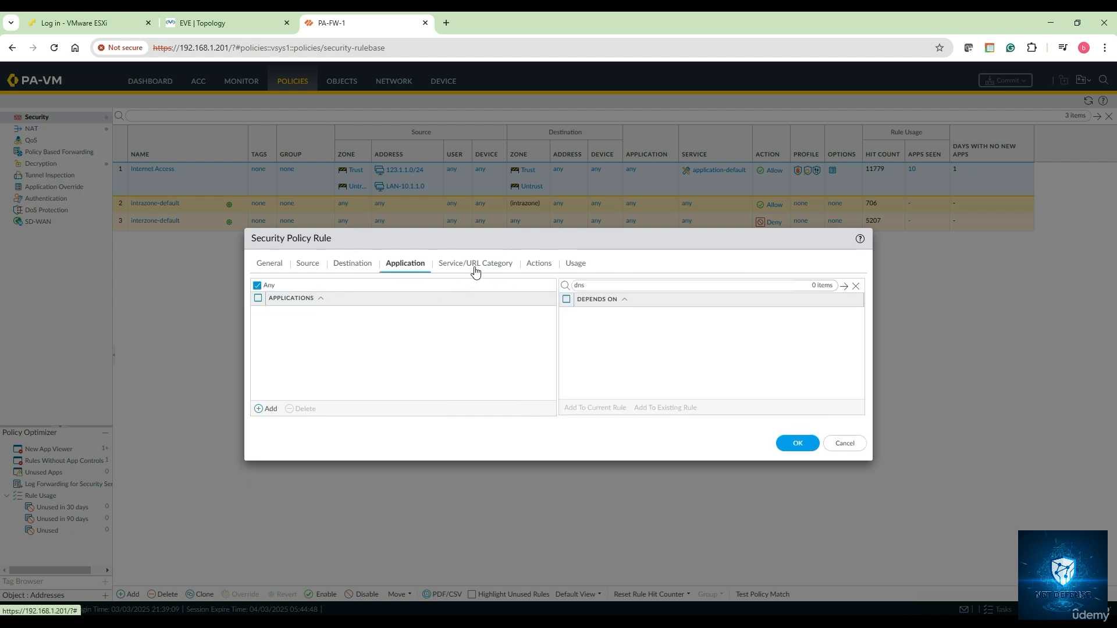
left_click(474, 268)
left_click(529, 269)
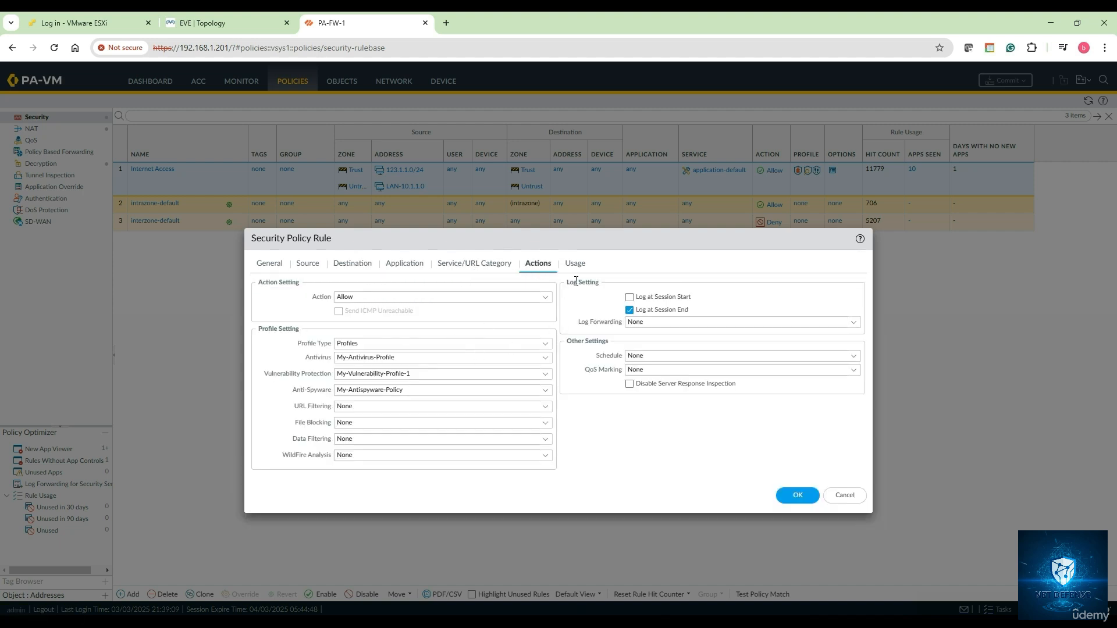
Save the rule, view Vulnerability Protection, Device Setup and Device Certificates, then return to EVE Topology
left_click(808, 501)
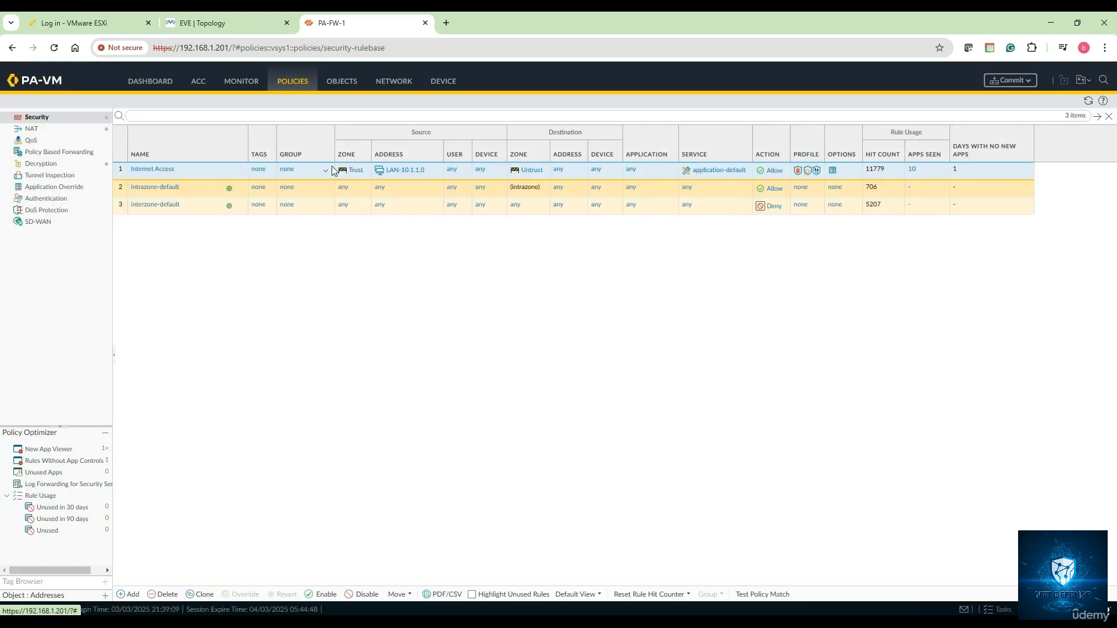
left_click(343, 84)
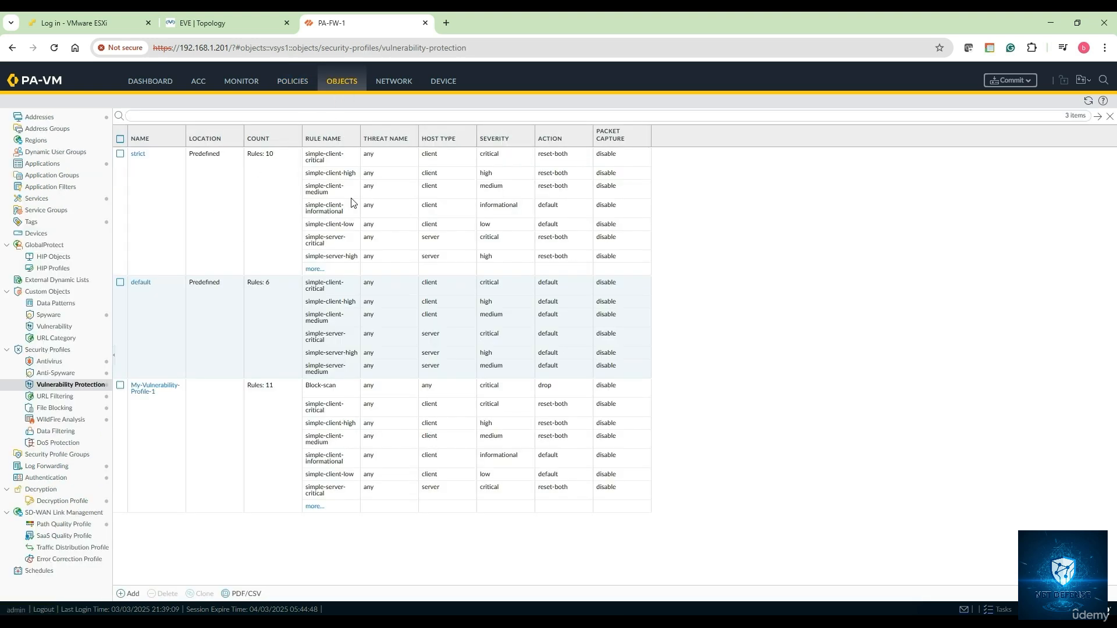
left_click(448, 85)
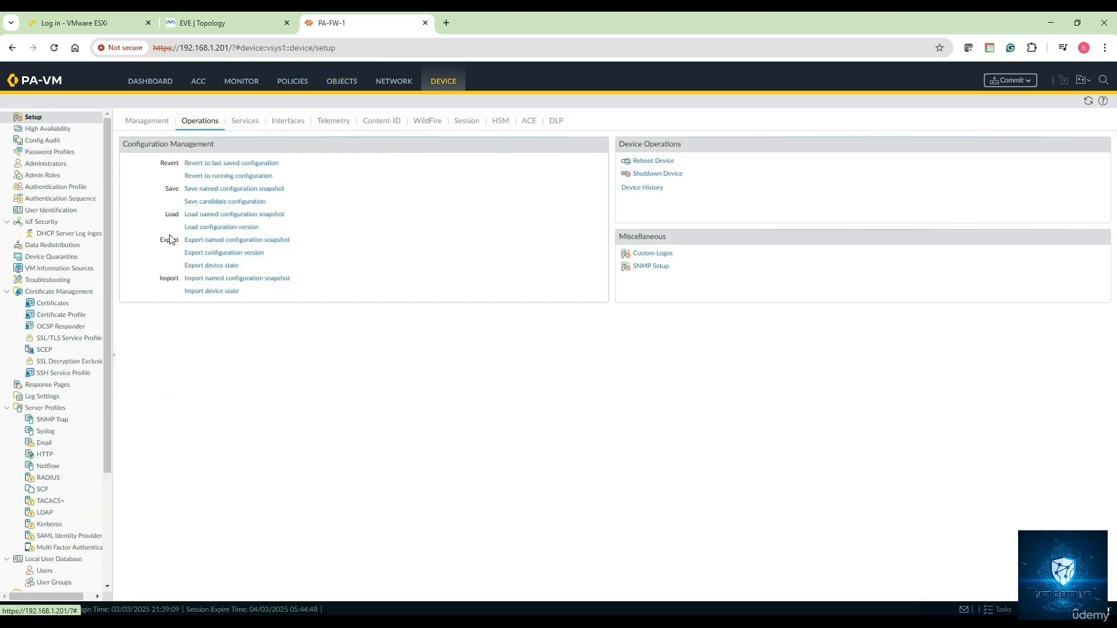
left_click(53, 303)
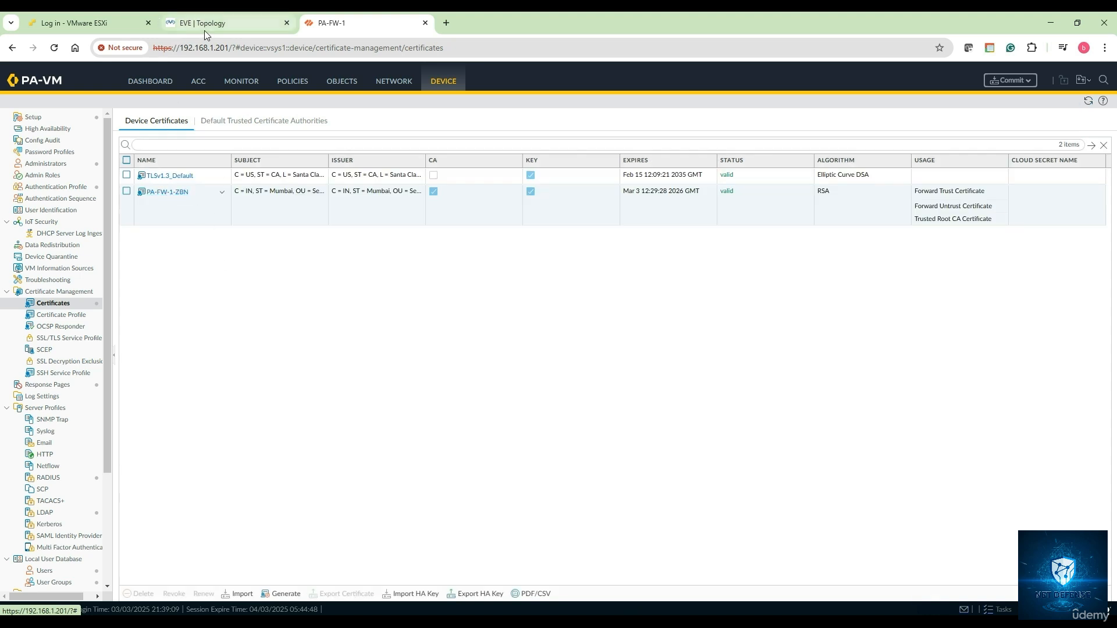
mouse_move(204, 31)
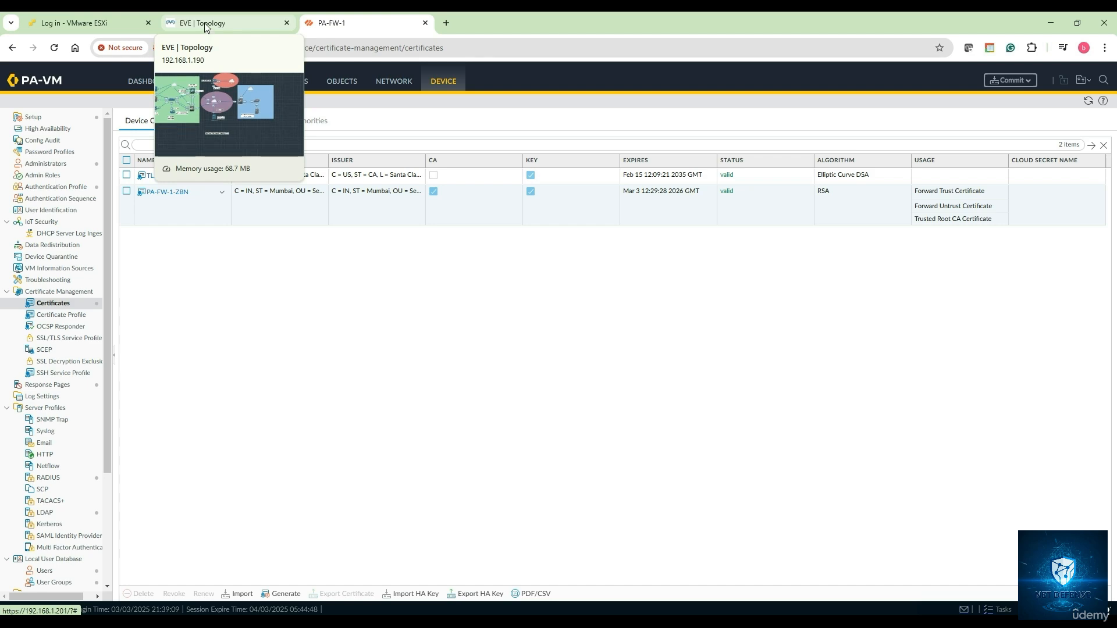
left_click(204, 23)
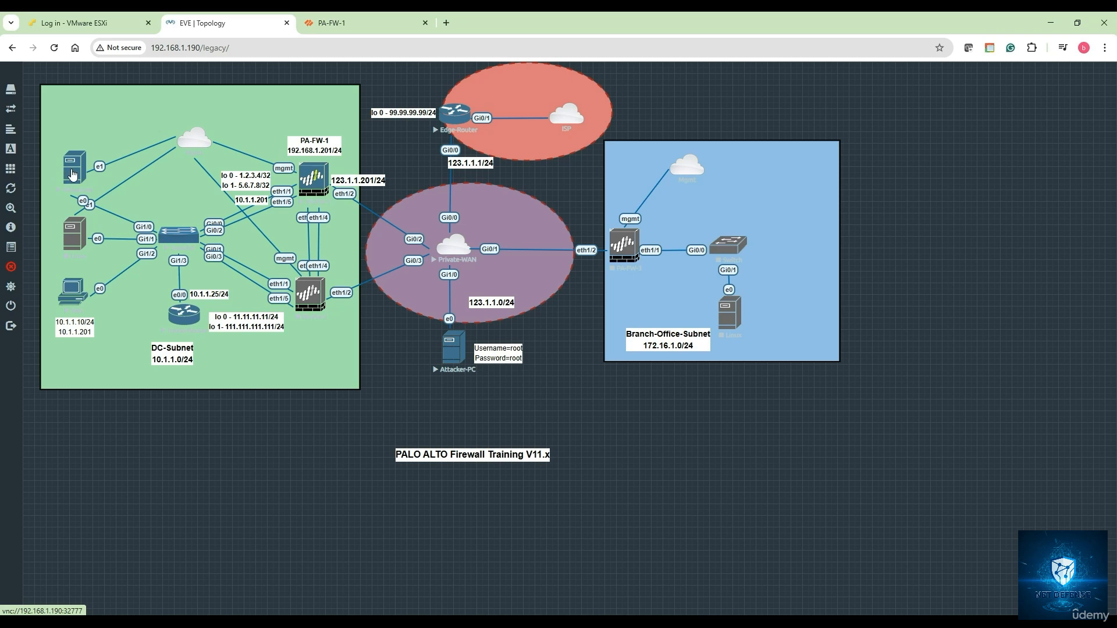
Open the Winserver console and sign in to Windows with the administrator password
left_click(72, 175)
left_click(576, 137)
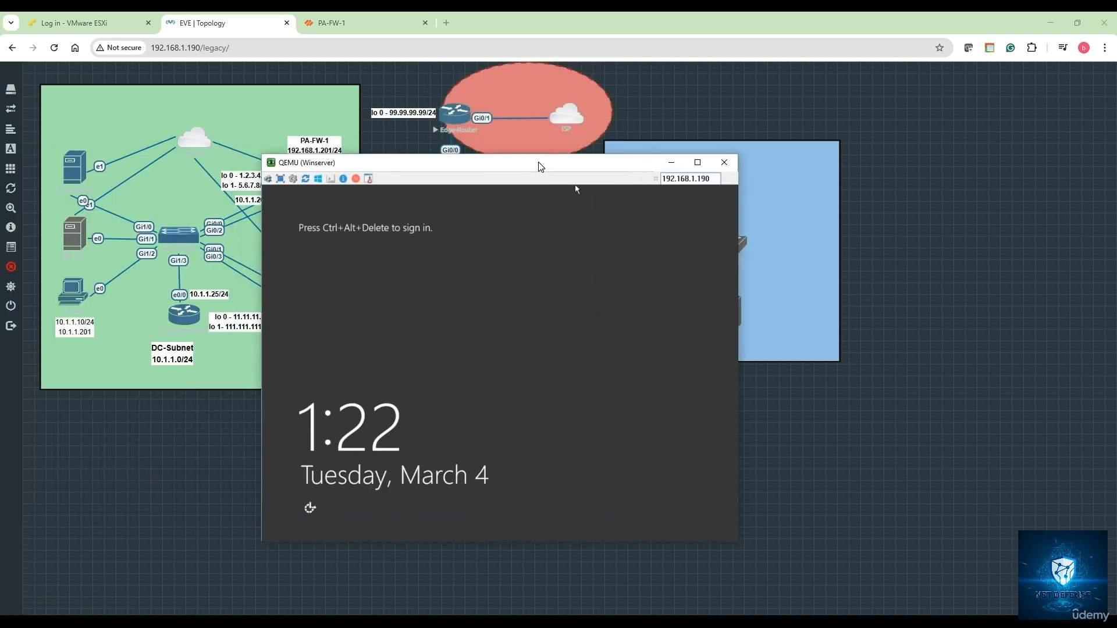
left_click(270, 179)
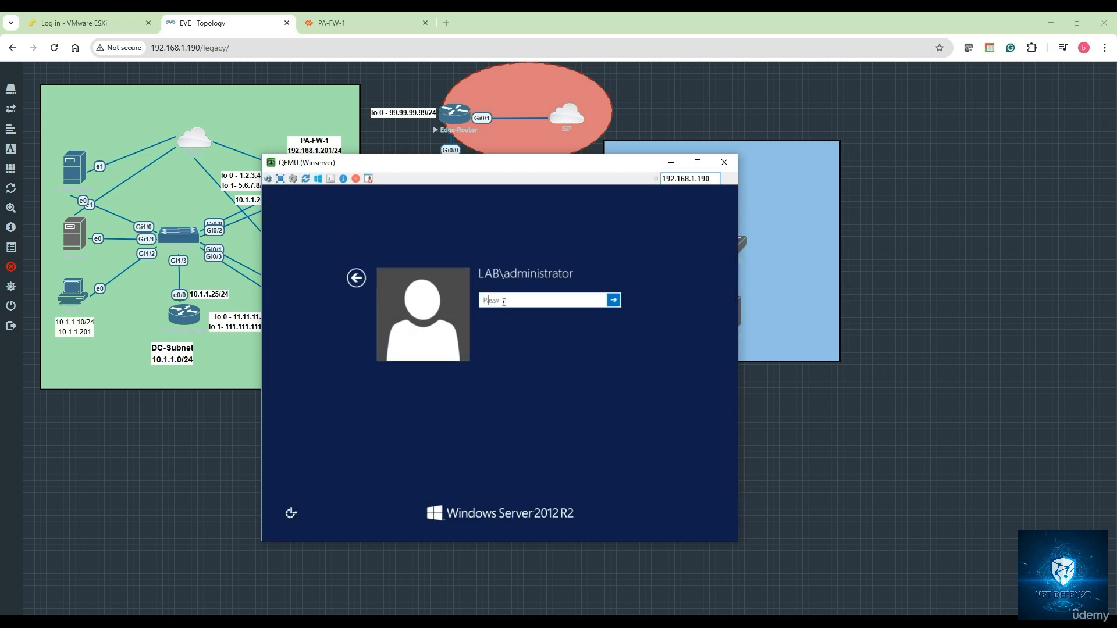
type("Pa$$w0rd")
key("Return")
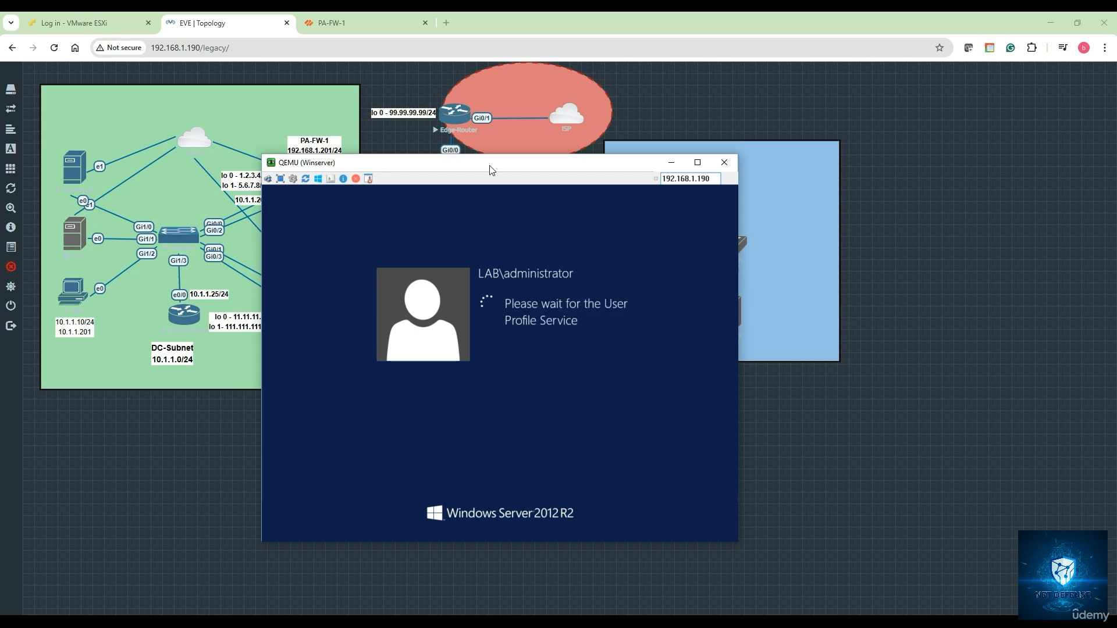
Bring the Winserver console to the front and dismiss the Shutdown Event Tracker with comment 'v'
left_click_drag(483, 169, 786, 170)
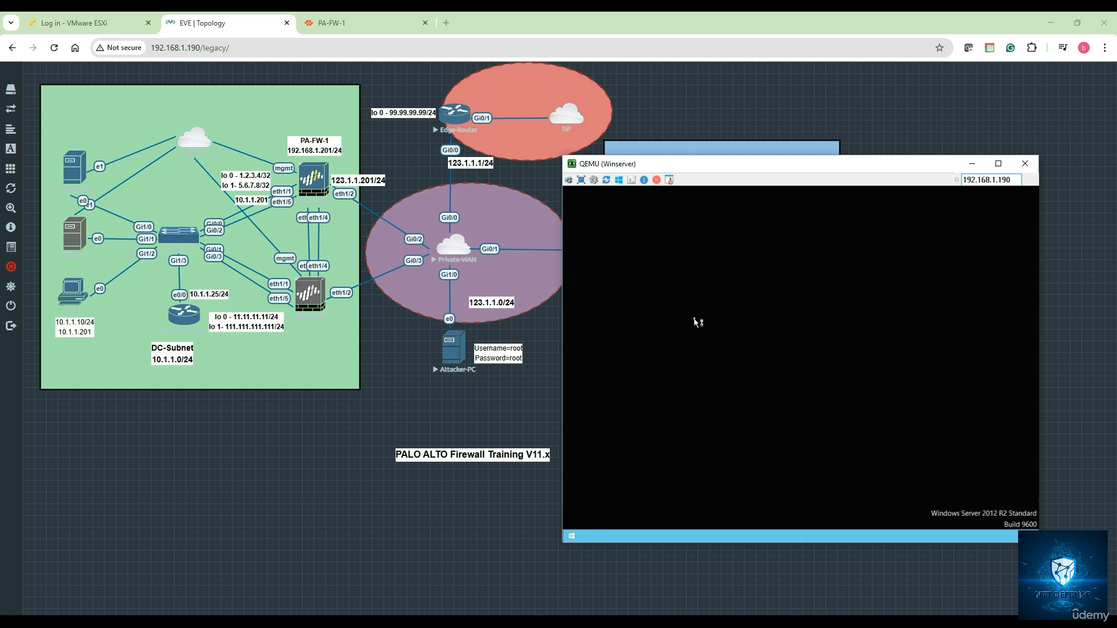
left_click(386, 25)
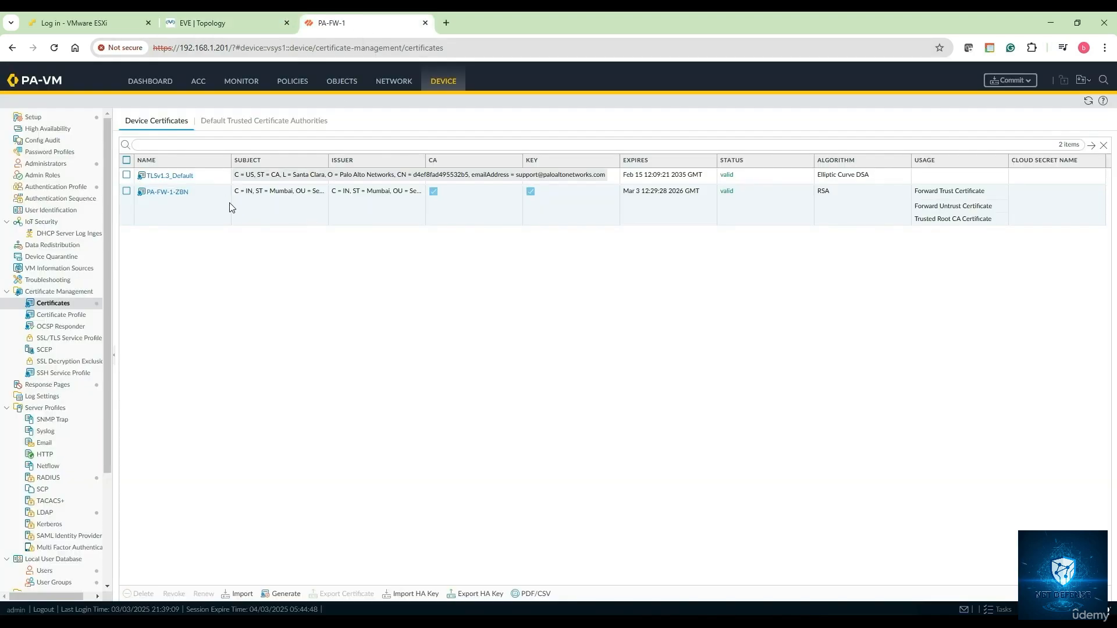
left_click(222, 26)
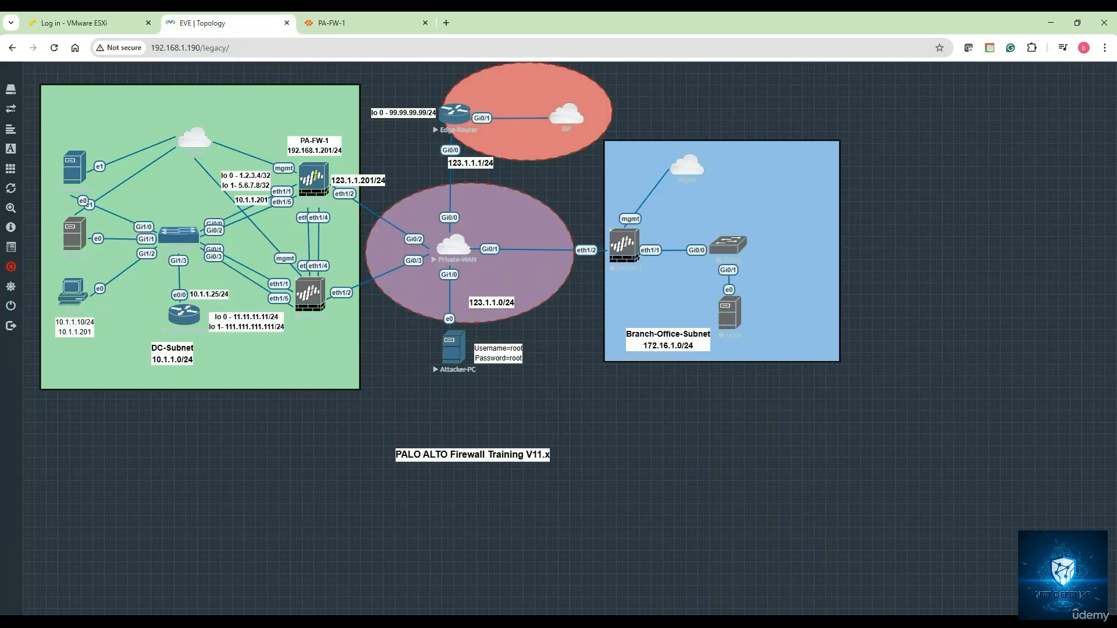
mouse_move(328, 622)
left_click(418, 575)
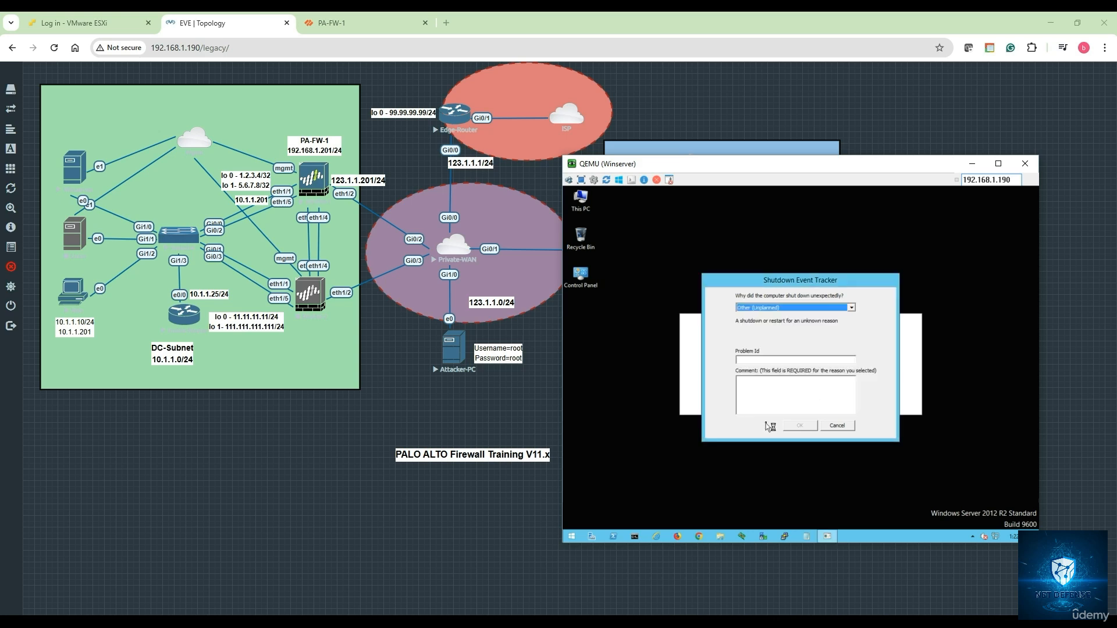
left_click(765, 391)
type("vdv")
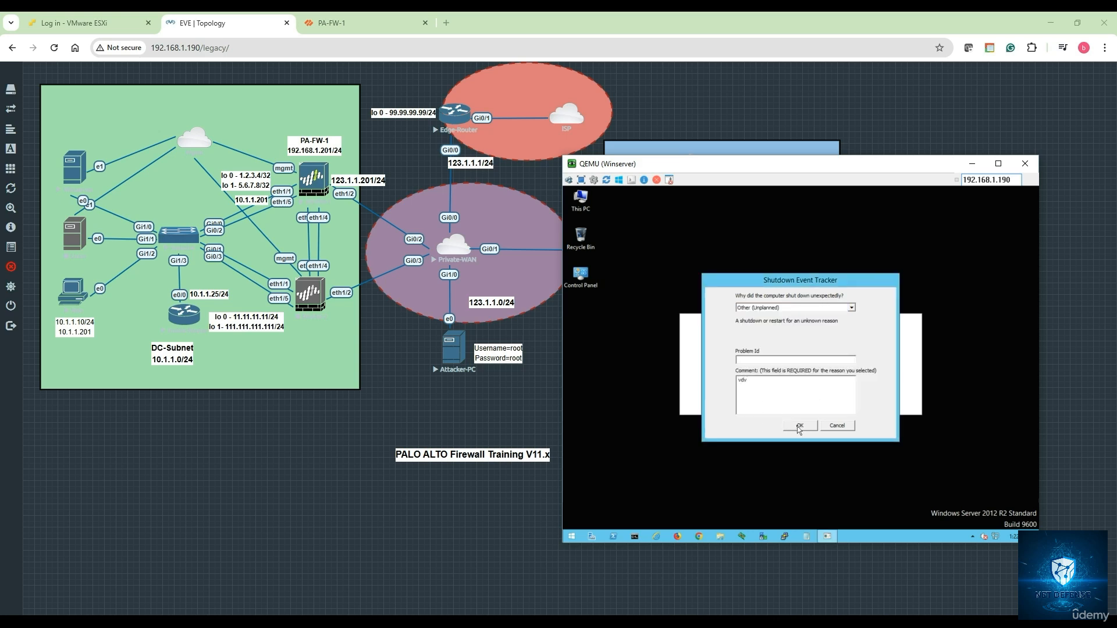
left_click(798, 427)
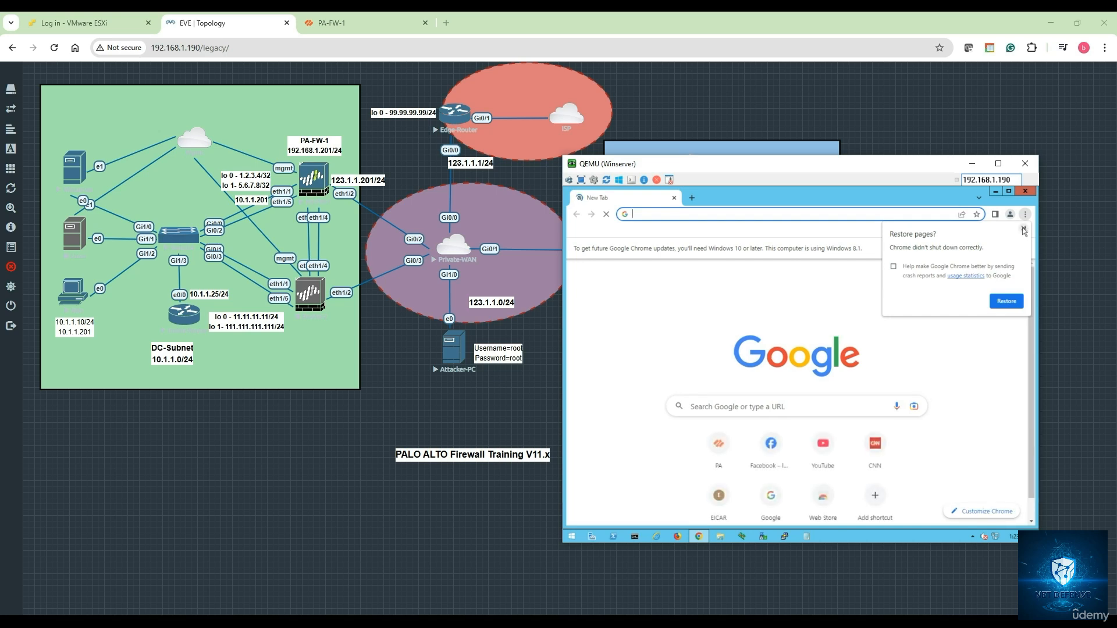
Dismiss the restore prompt and search Chrome settings for certificates to reach Security settings
left_click(1024, 231)
left_click(1026, 215)
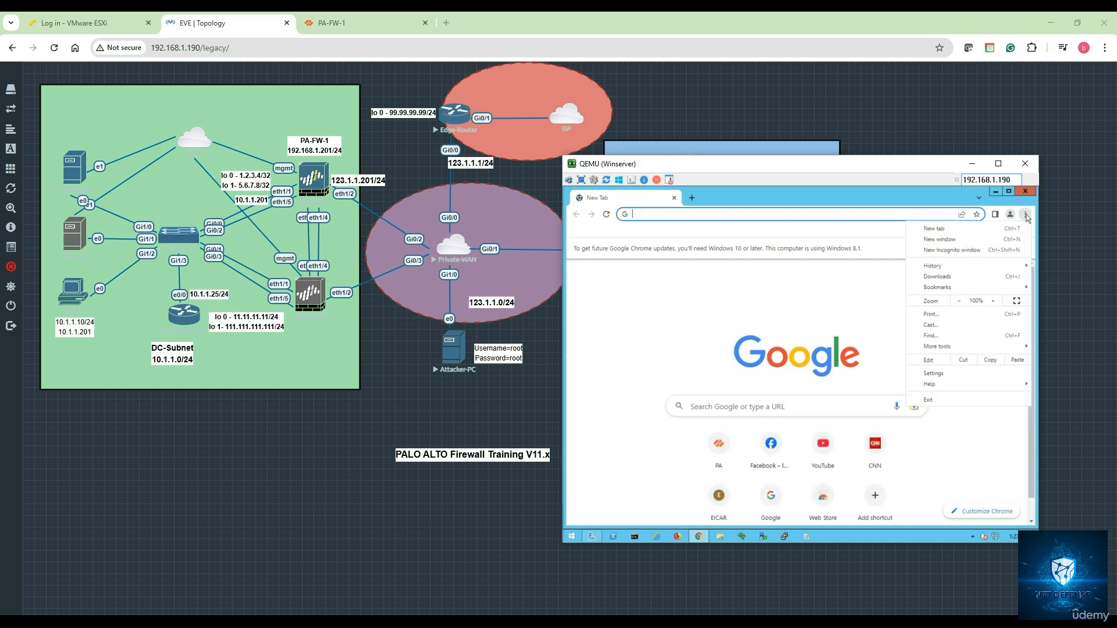
left_click(934, 374)
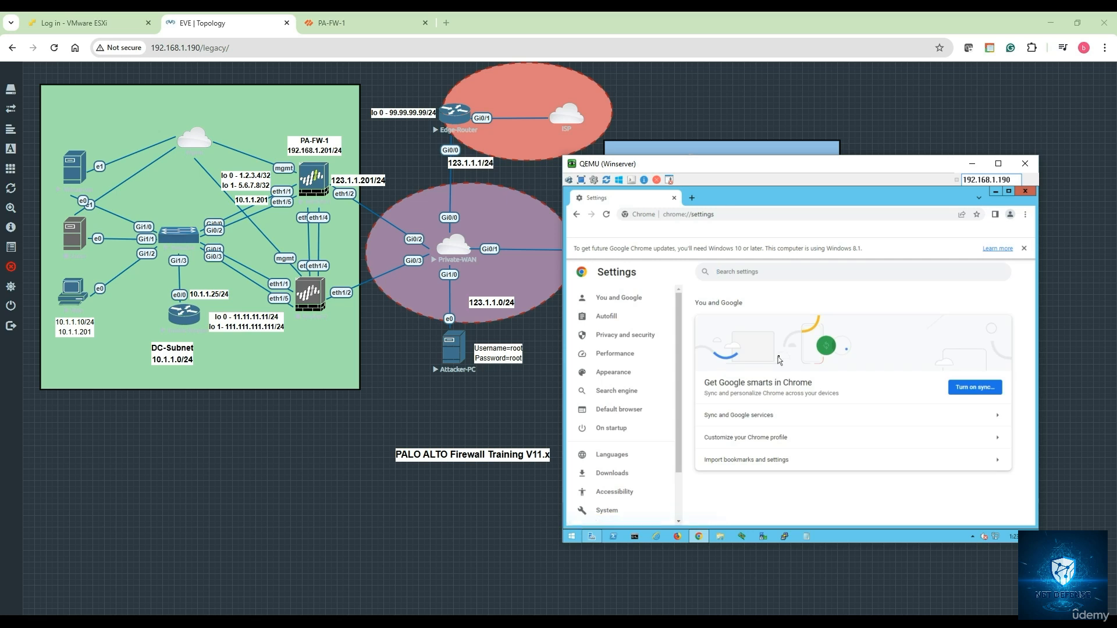
left_click(737, 274)
type("d")
type("ertificates")
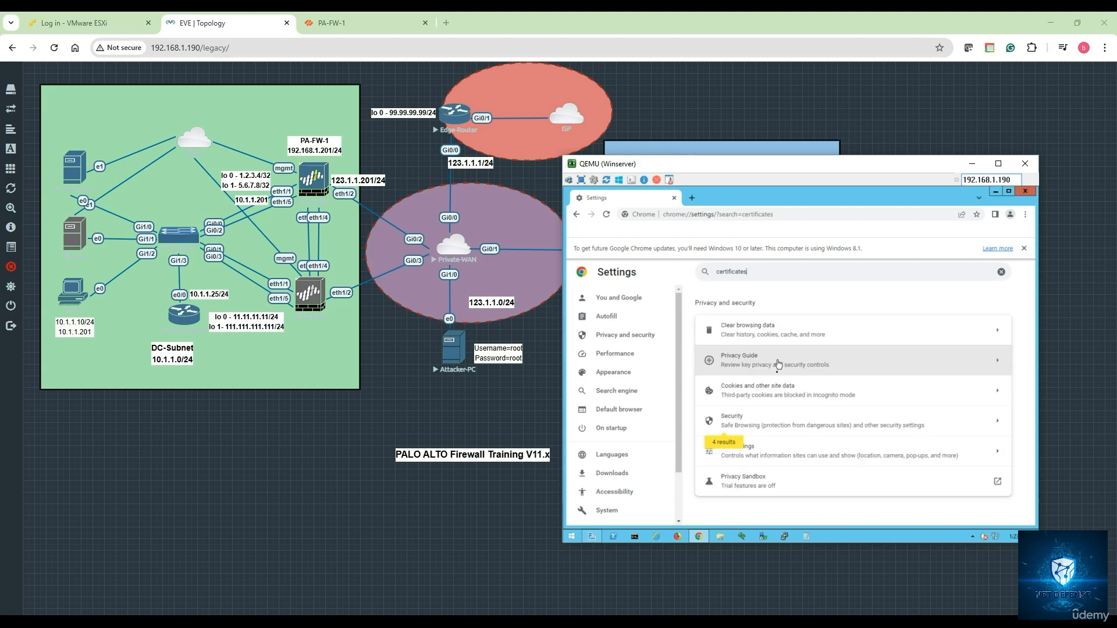
left_click(745, 425)
scroll(768, 403, "down", 10)
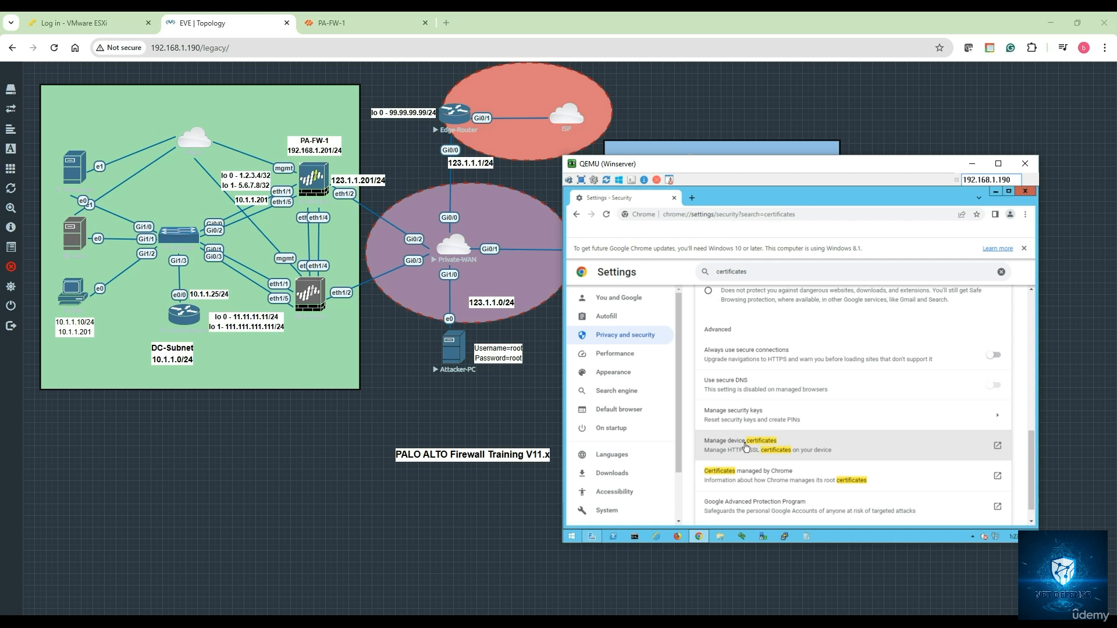
Find PA-FW-1-ZBN under Trusted Root Certification Authorities in the certificate manager, then close it
left_click(746, 447)
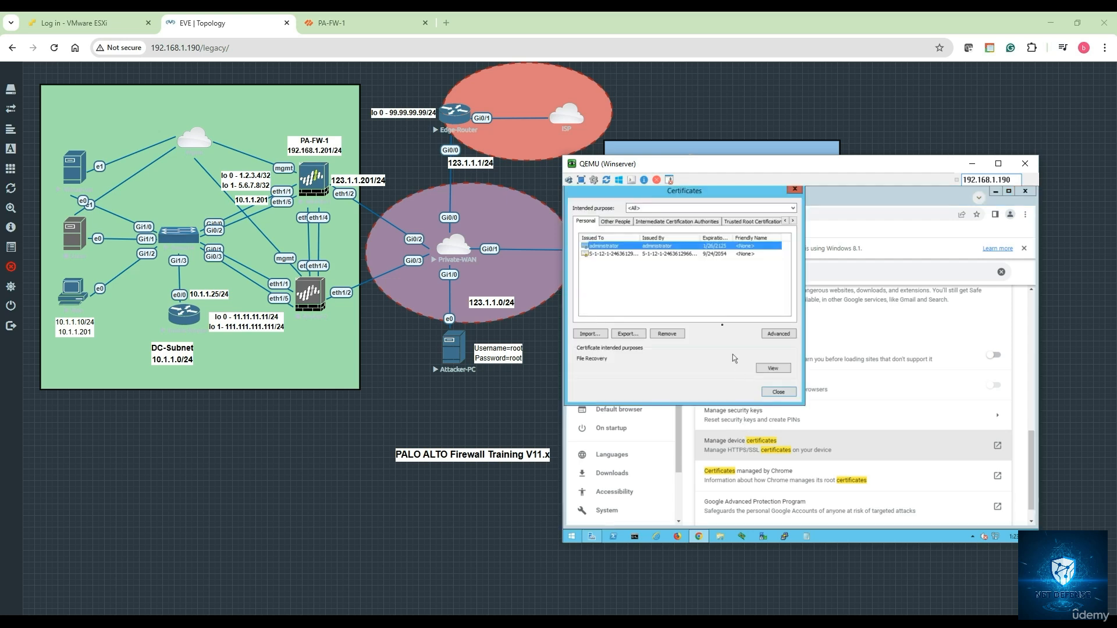
left_click(743, 223)
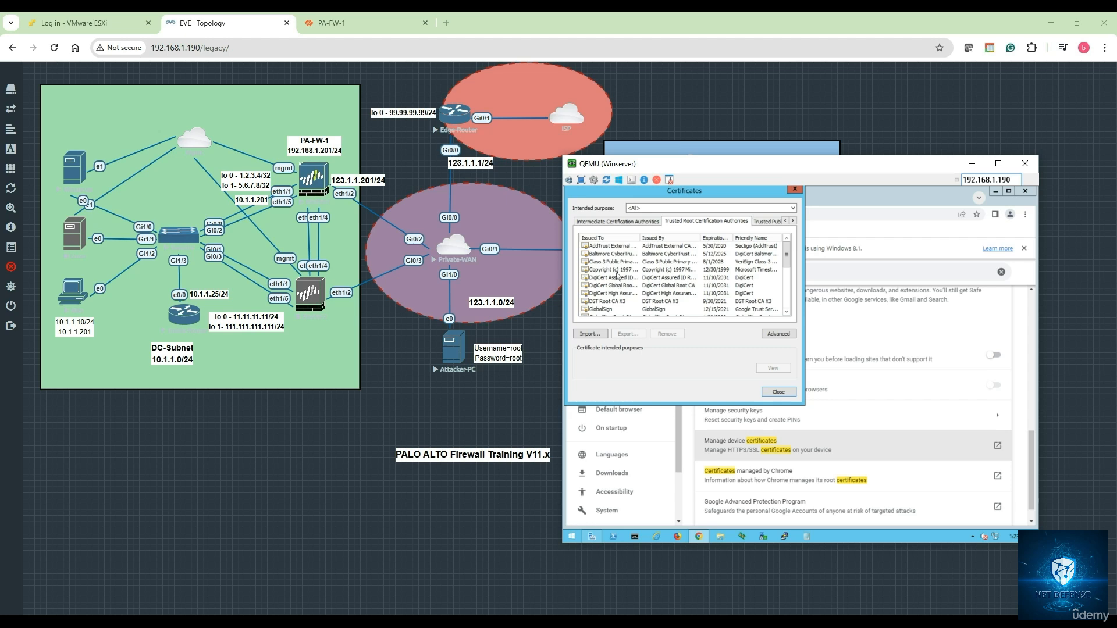
scroll(618, 275, "down", 1)
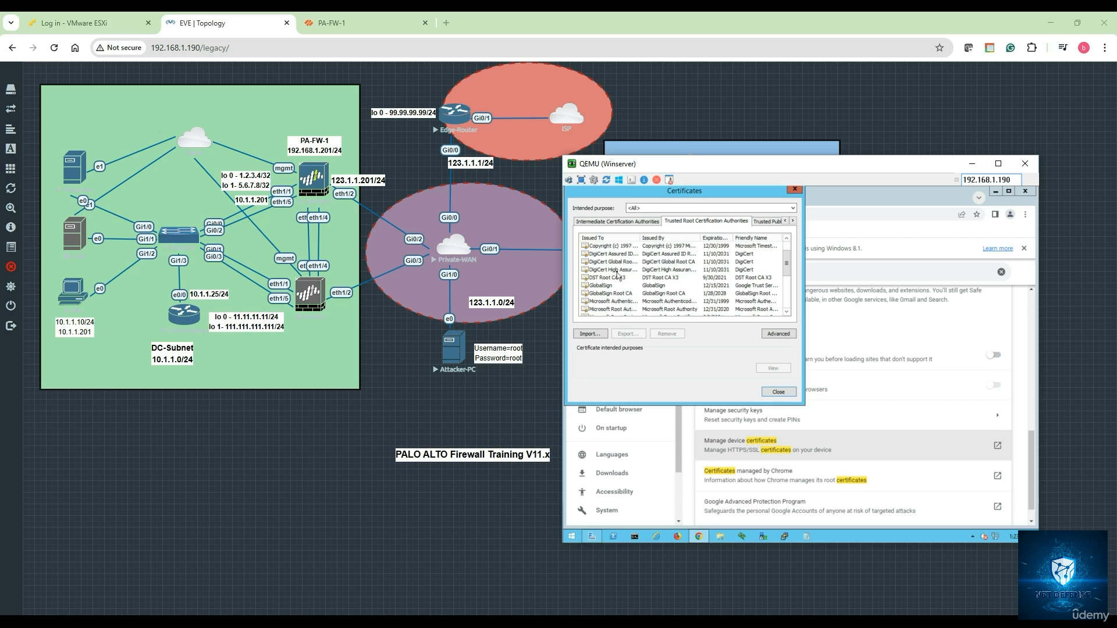
scroll(618, 275, "down", 3)
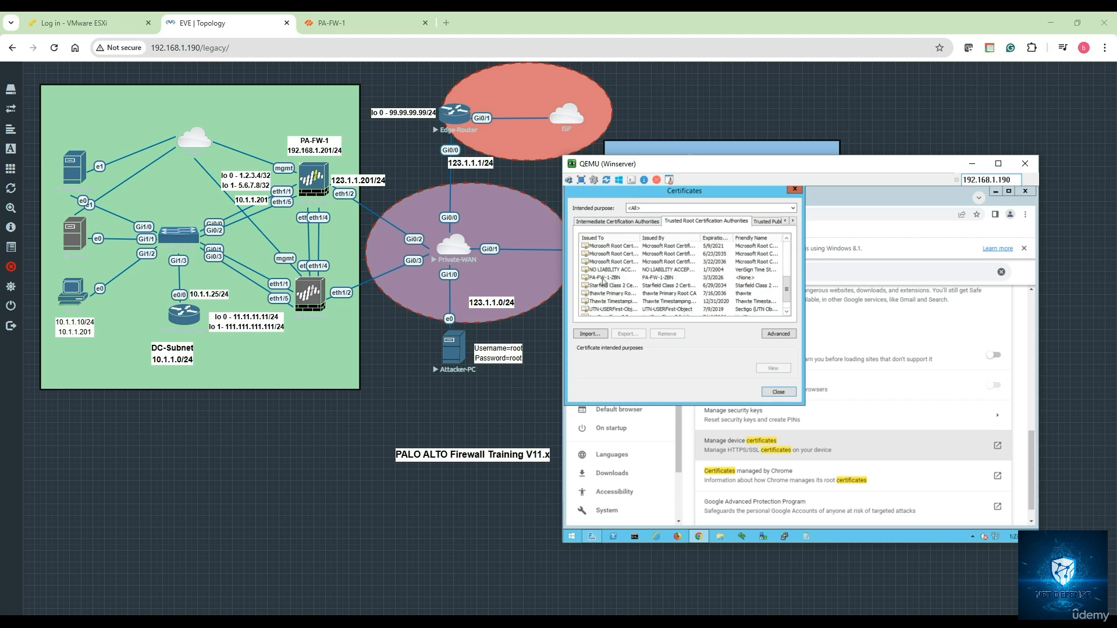
left_click(604, 279)
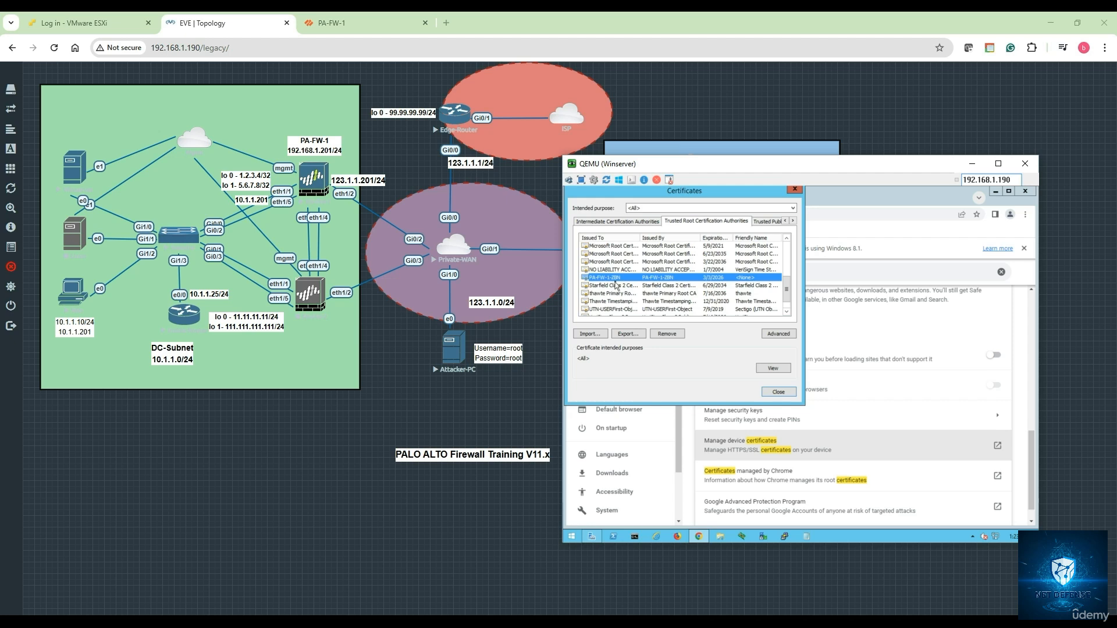
left_click(778, 393)
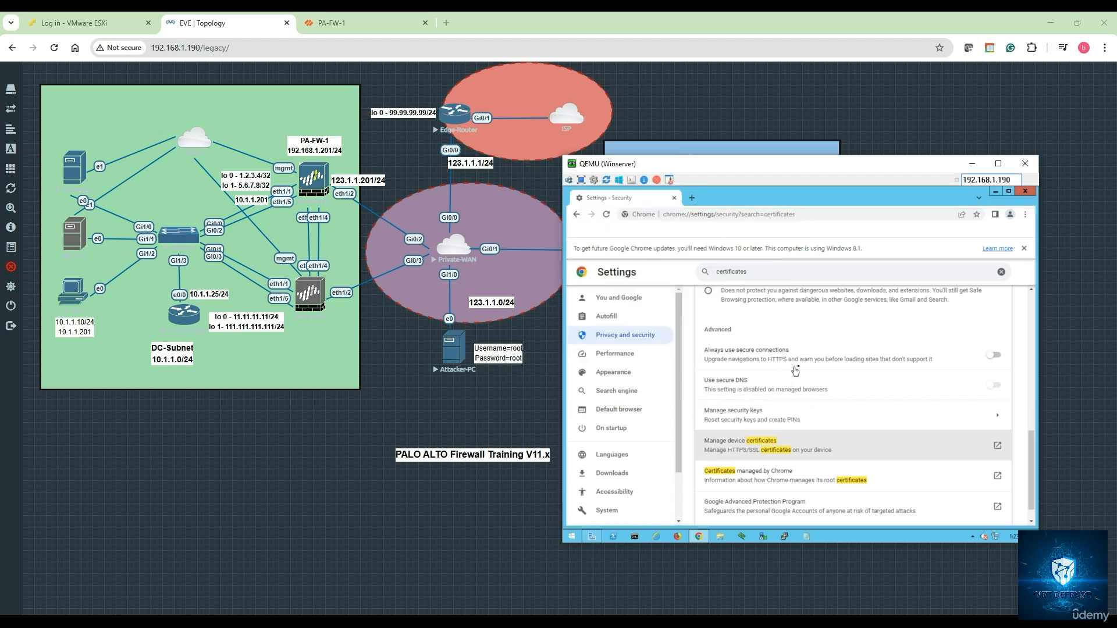
Load facebook.com and confirm its certificate is issued by DigiCert, not the firewall
left_click(731, 216)
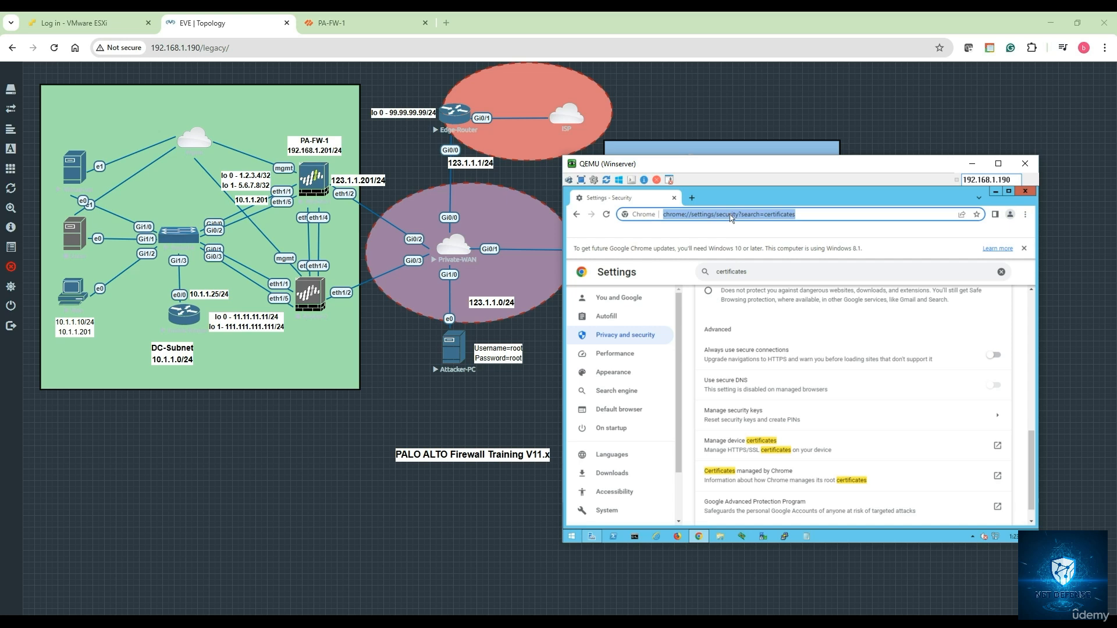
type("facebook.com")
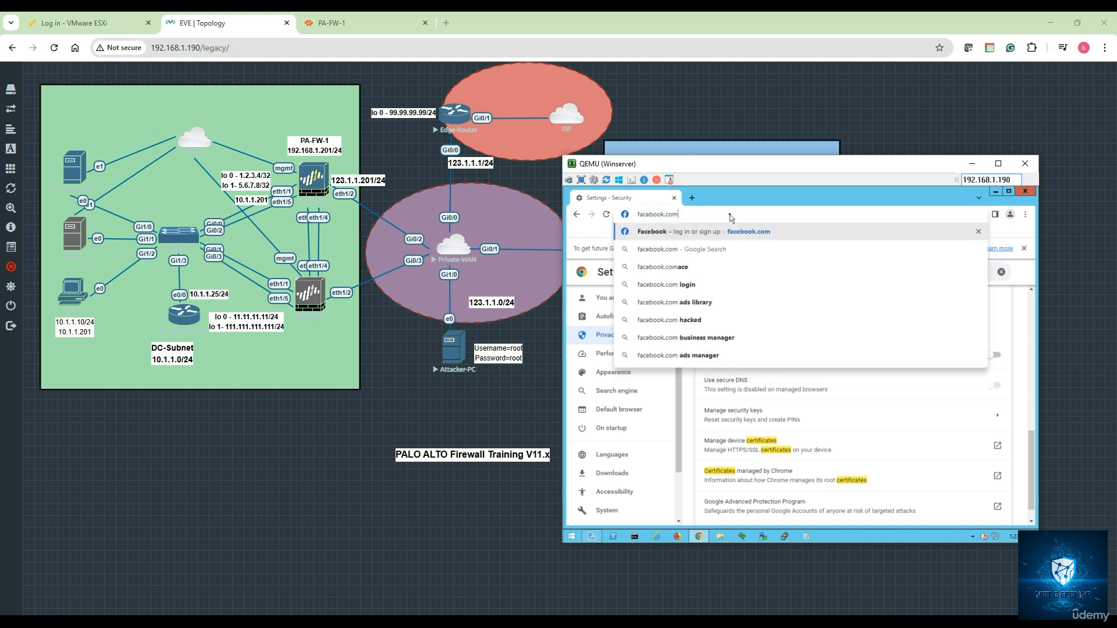
key("Return")
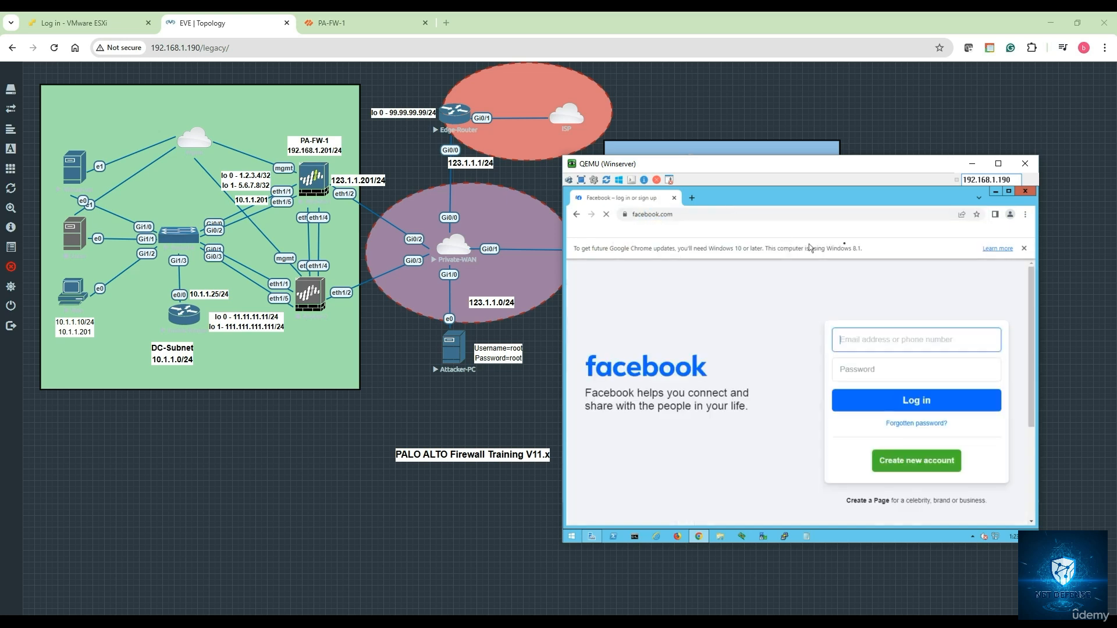
left_click(625, 214)
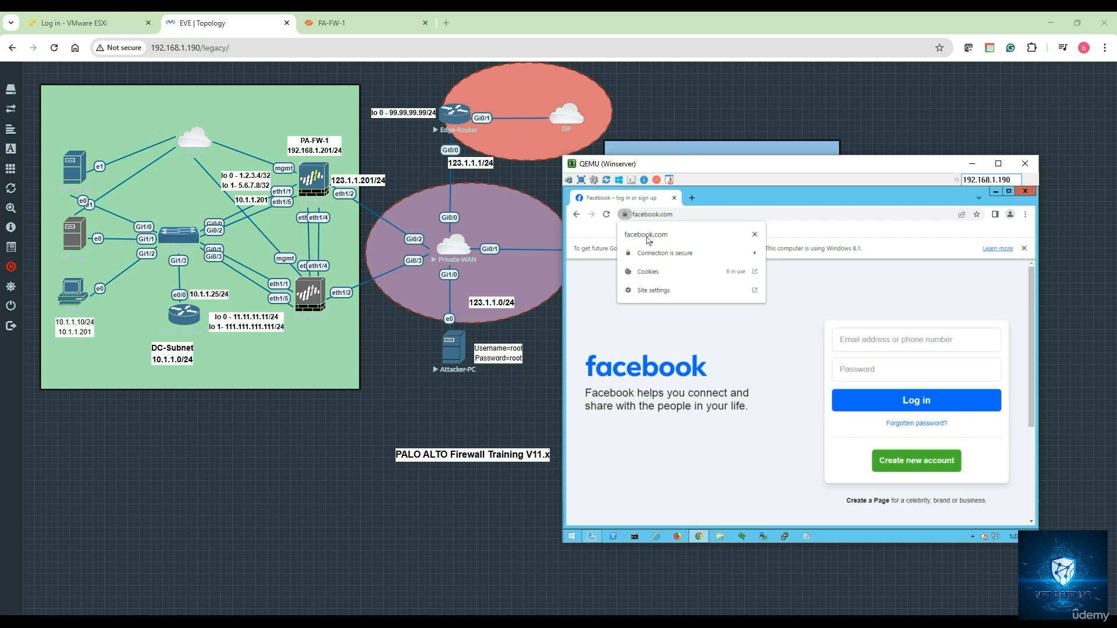
left_click(661, 257)
left_click(674, 314)
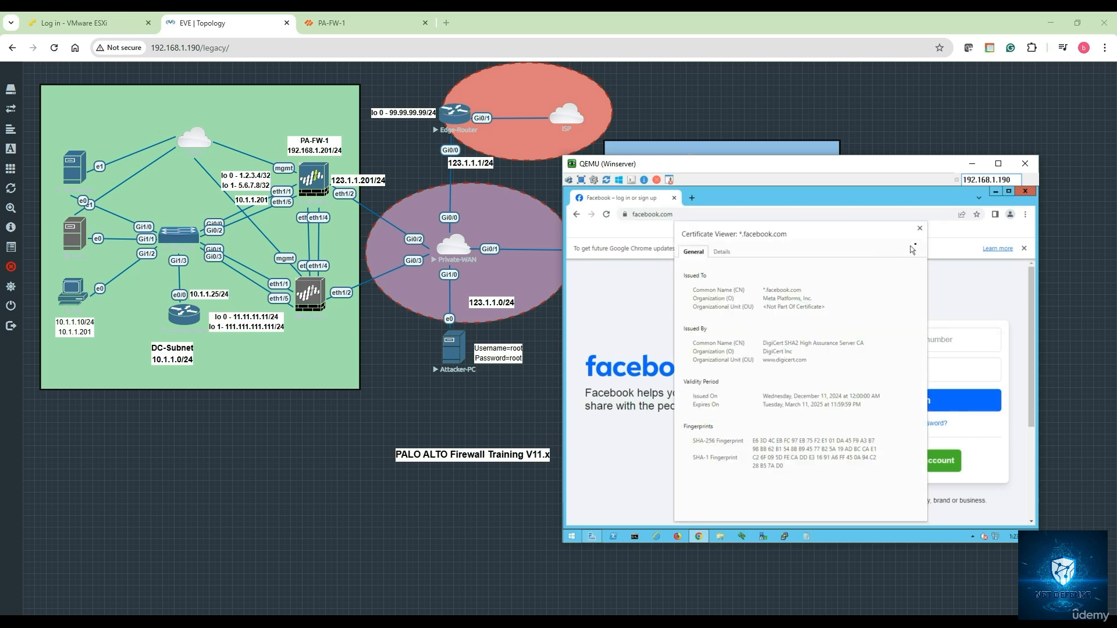
left_click(920, 228)
left_click(692, 198)
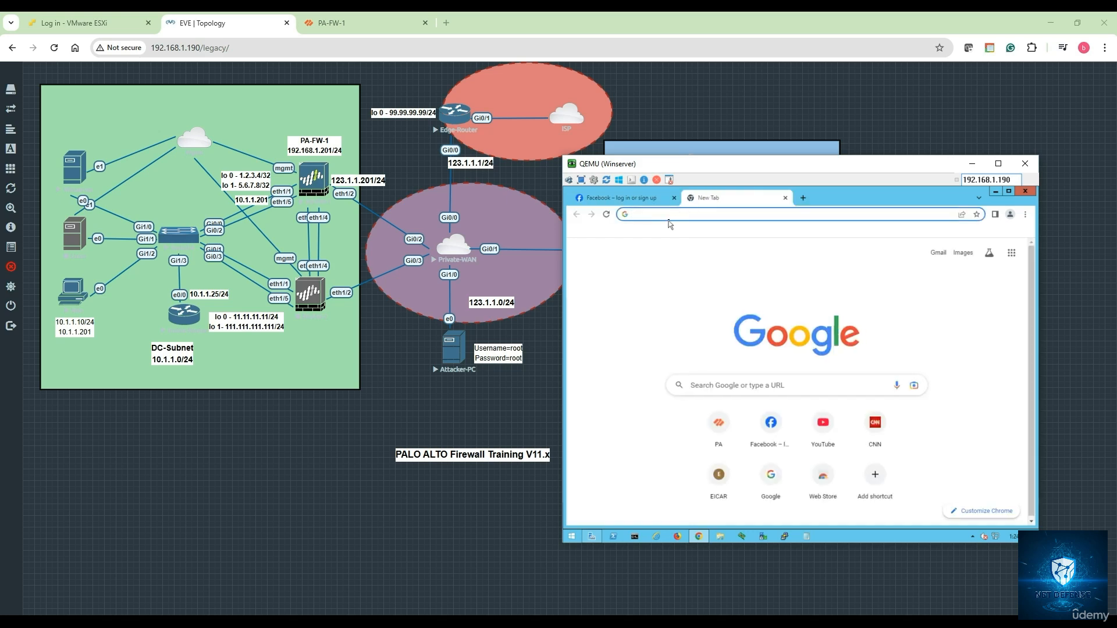
Load ebay.com and 888.com in separate Chrome tabs
type("ebay.com")
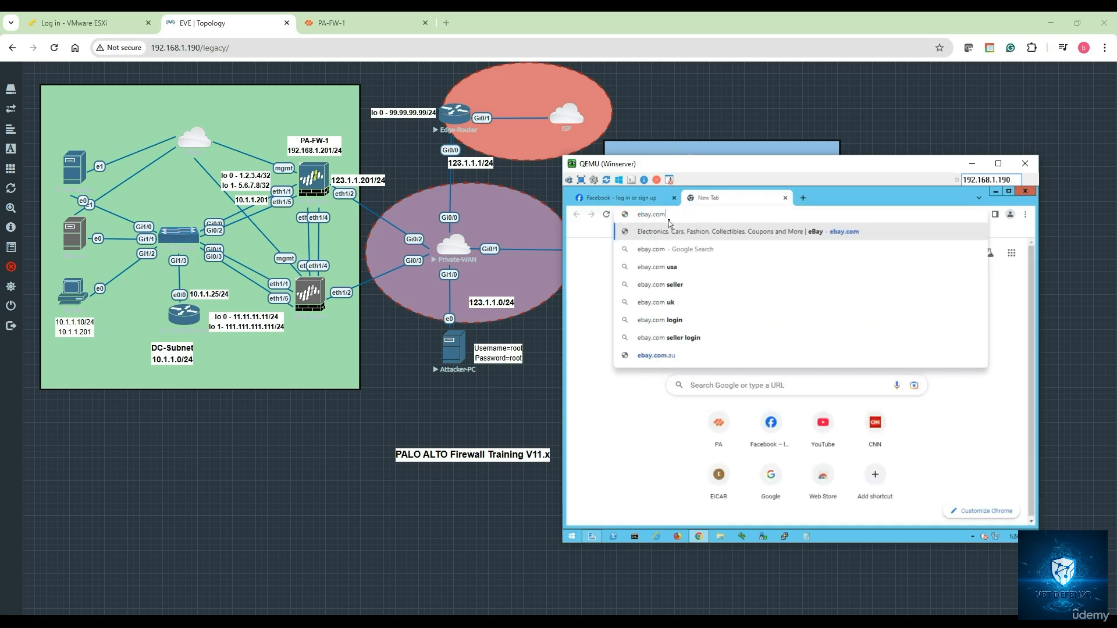
key("Return")
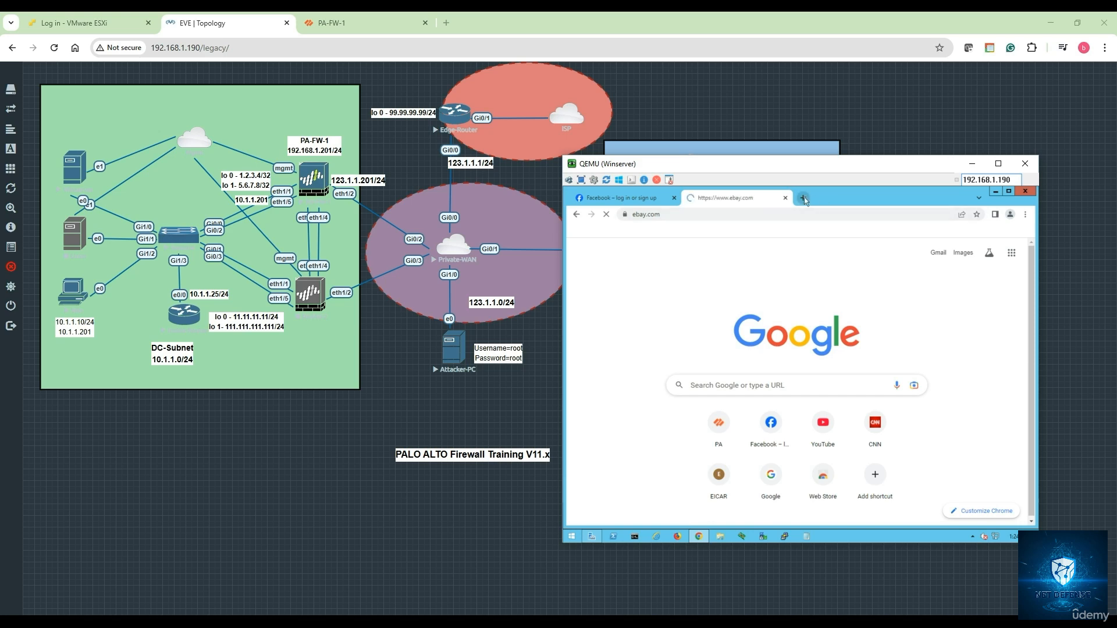
left_click(803, 199)
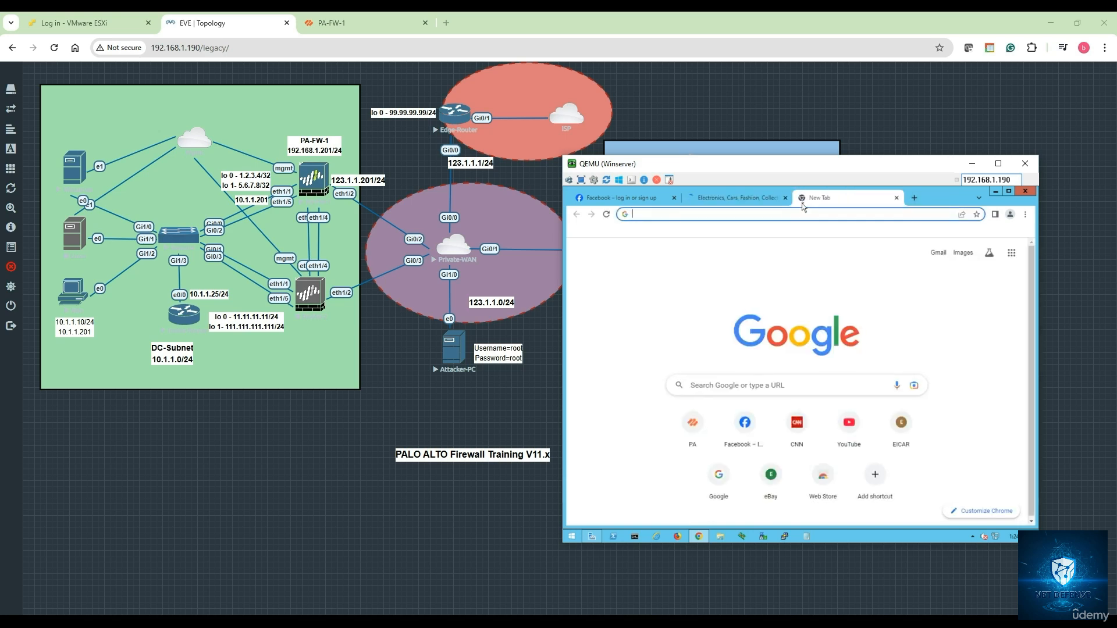
type("888.com")
key("Return")
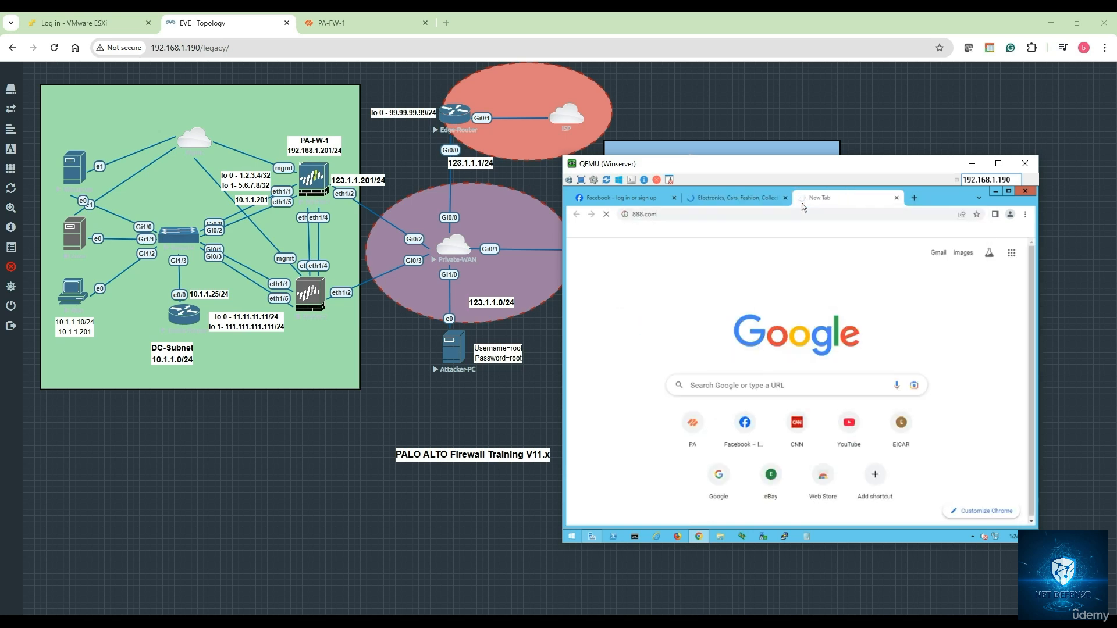
Check that the ebay.com certificate was issued by PA-FW-1-ZBN
left_click(750, 201)
left_click(625, 214)
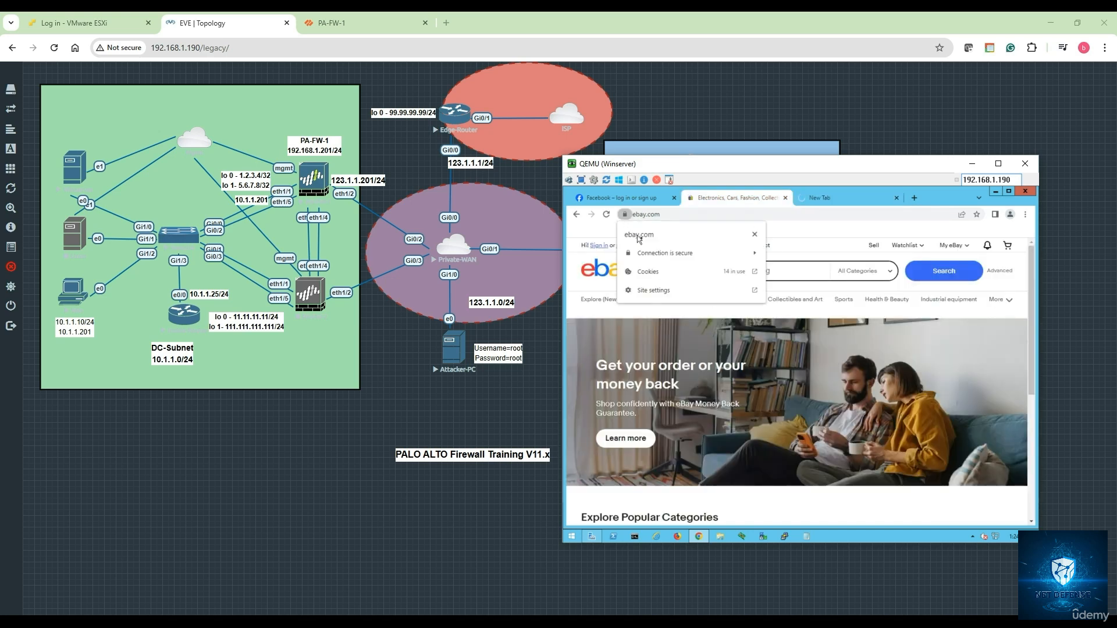
left_click(664, 255)
left_click(675, 301)
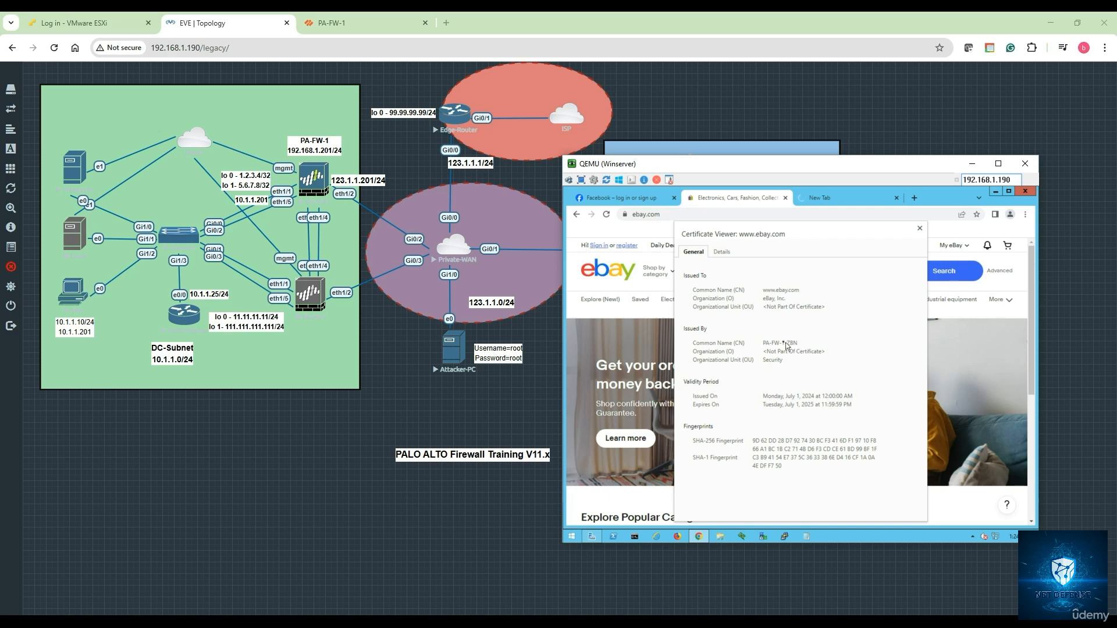
left_click(920, 229)
Check that the 888.com certificate was issued by PA-FW-1-ZBN, then close the viewer
left_click(829, 199)
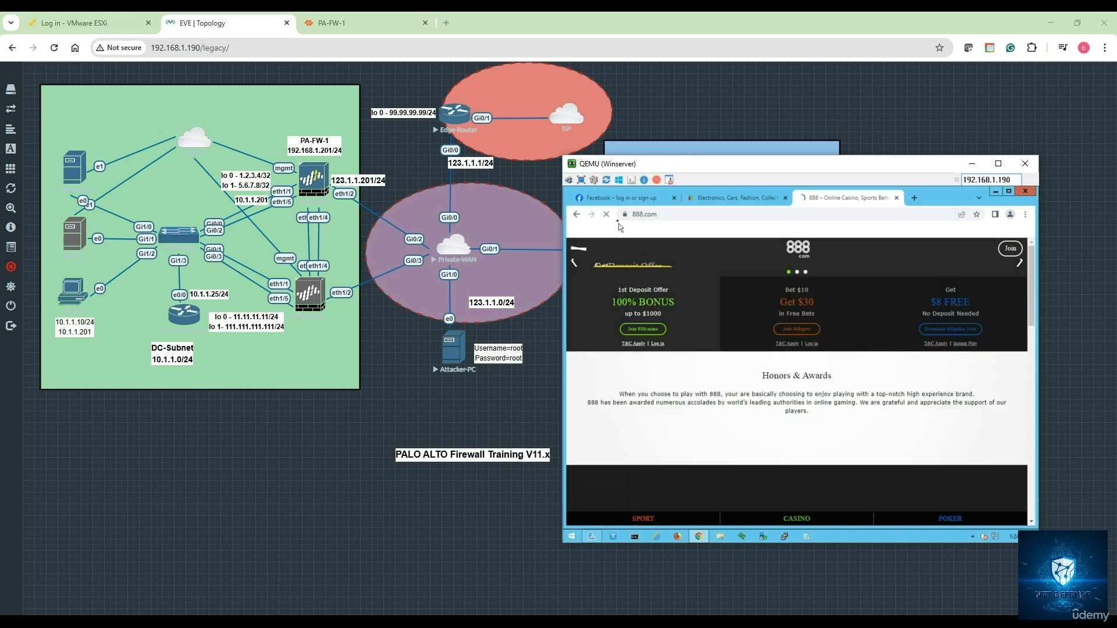
left_click(625, 216)
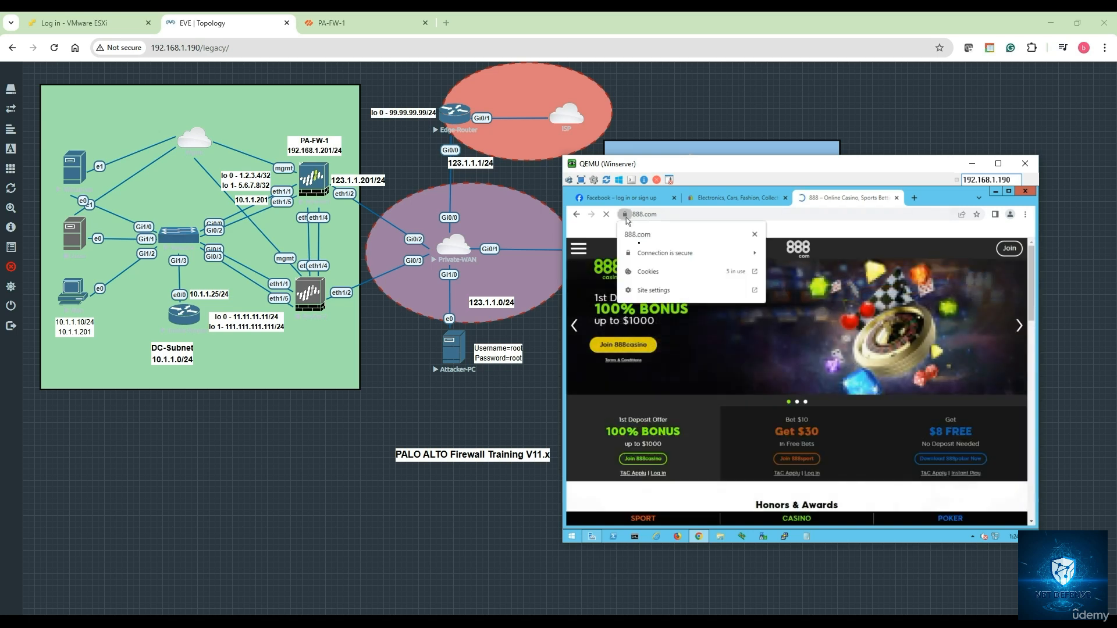
left_click(668, 256)
left_click(664, 313)
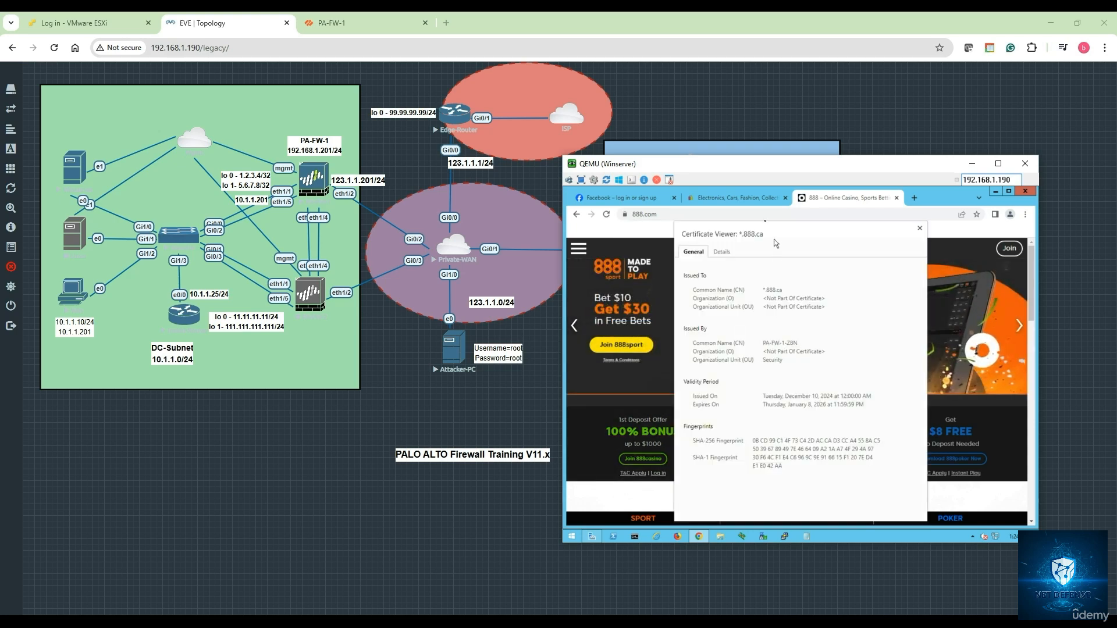
left_click(735, 201)
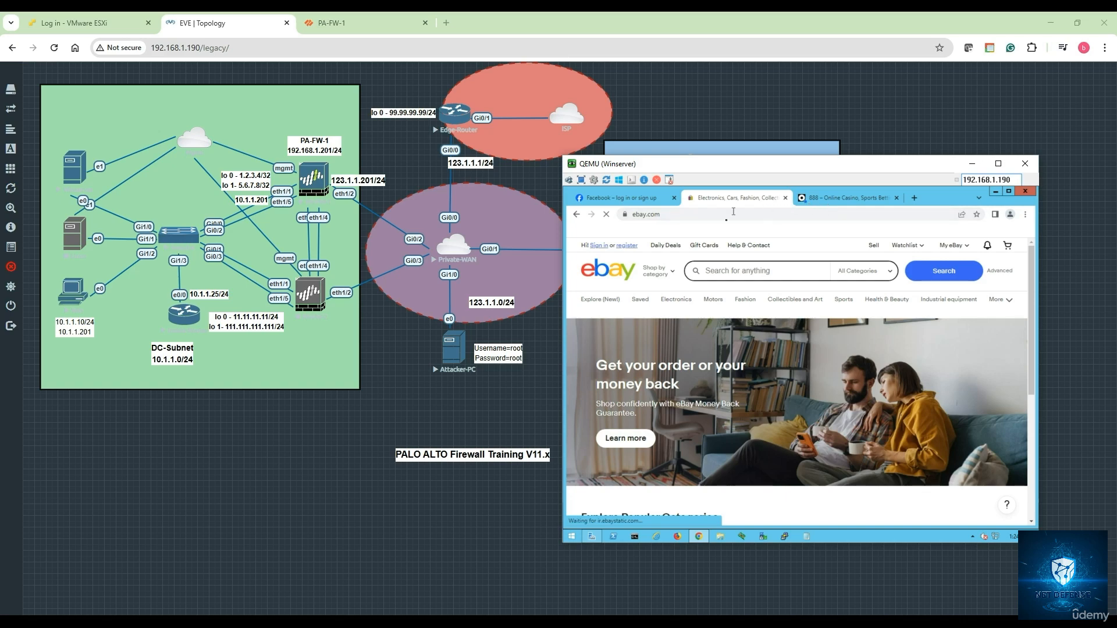
left_click(712, 219)
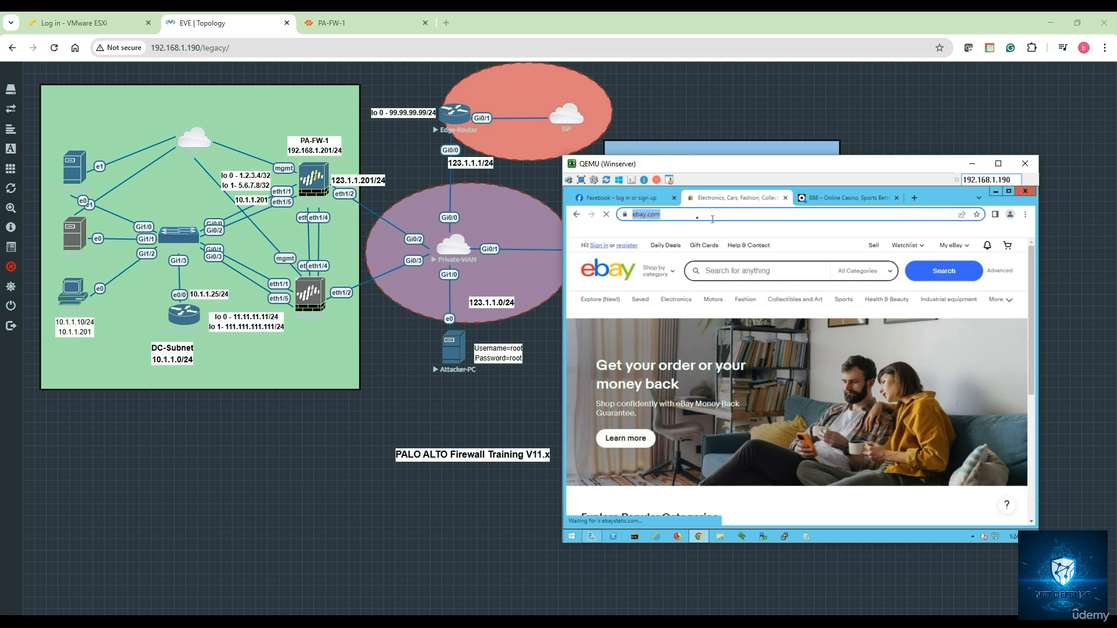
left_click(644, 199)
left_click(716, 198)
left_click(835, 200)
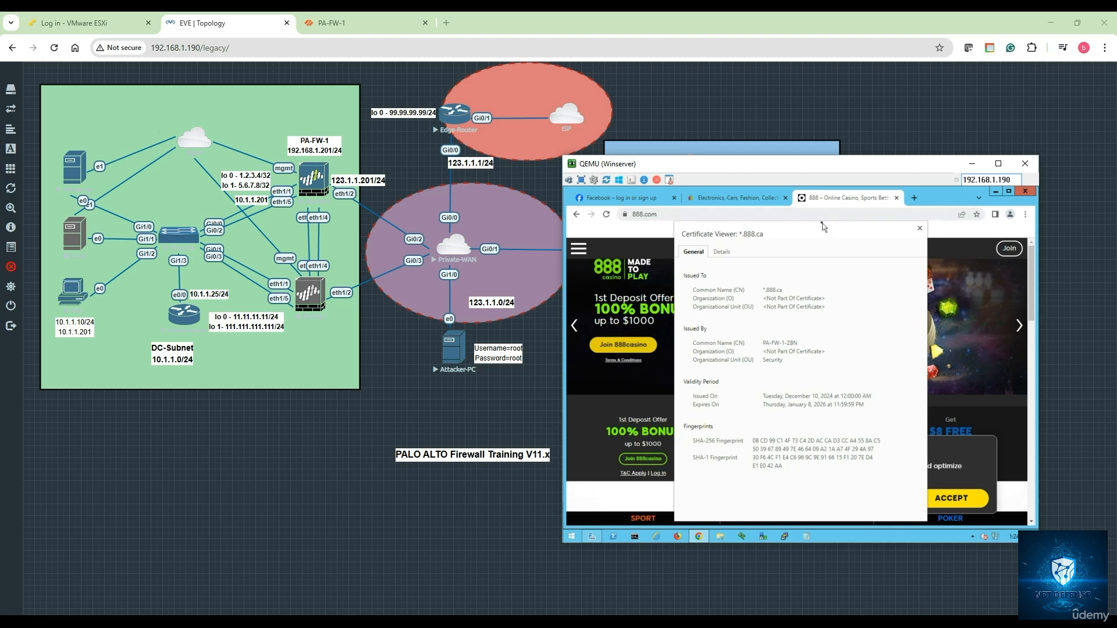
left_click(920, 229)
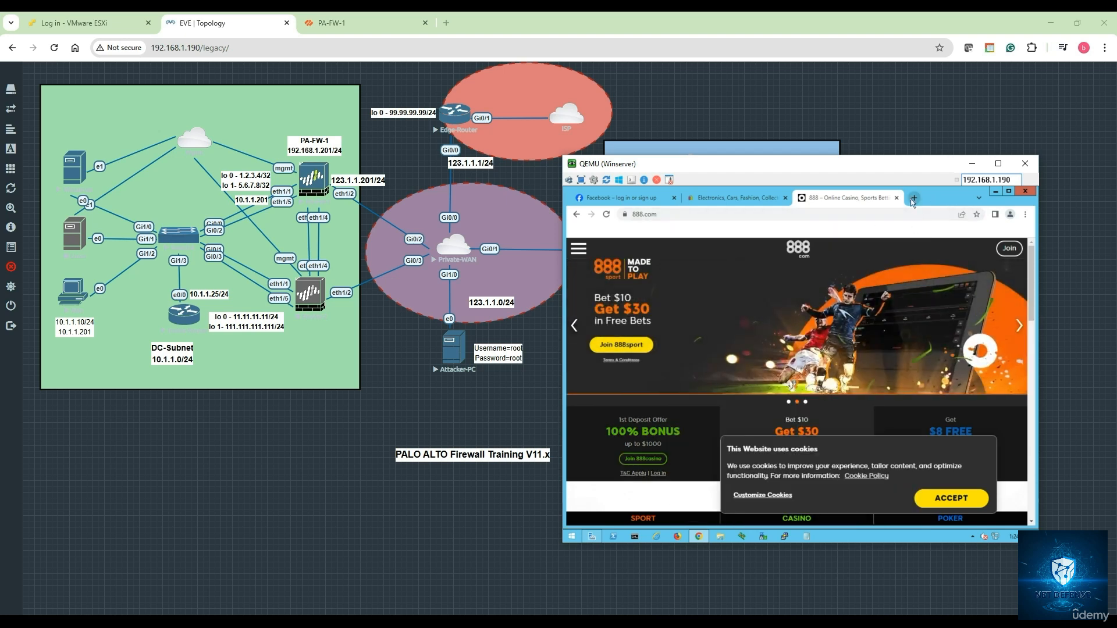
left_click(914, 198)
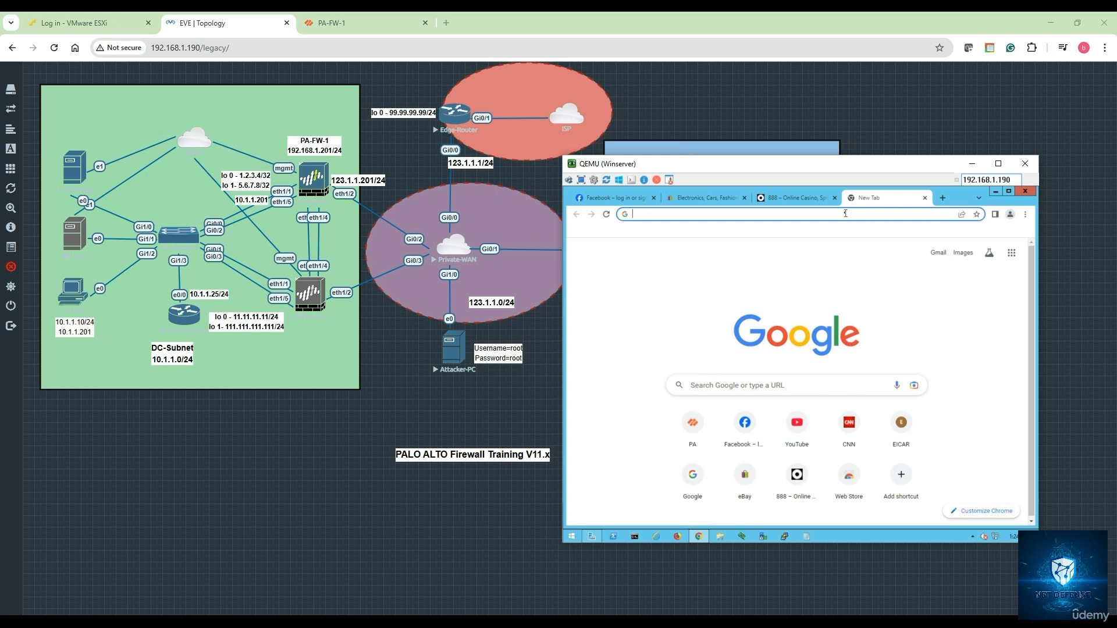
Load cnn.com and inspect its certificate
type("cnn.com")
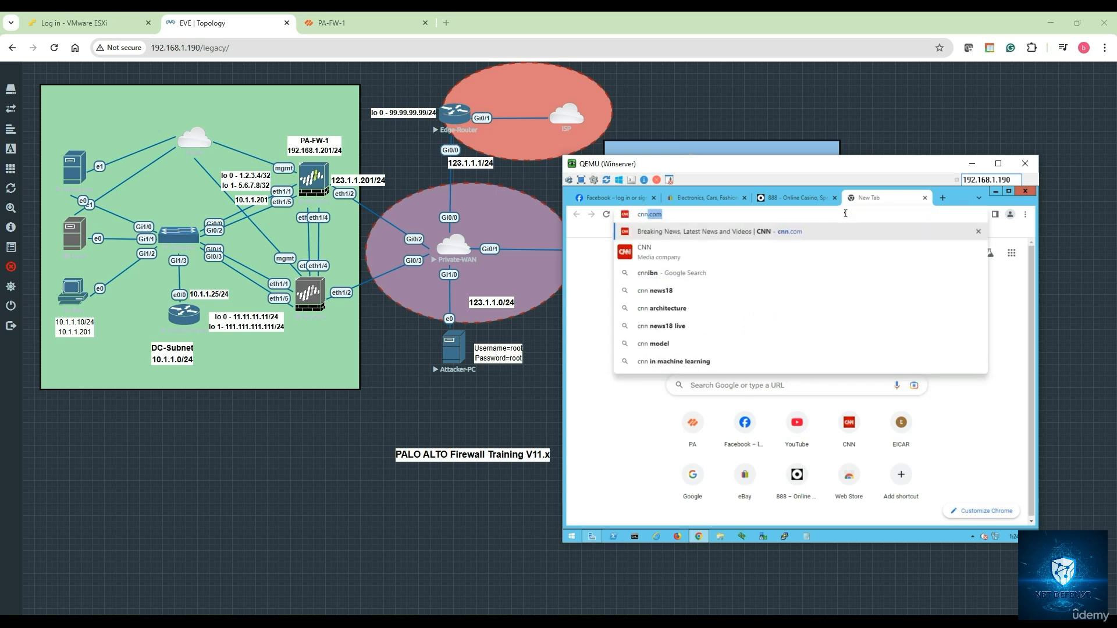
key("Return")
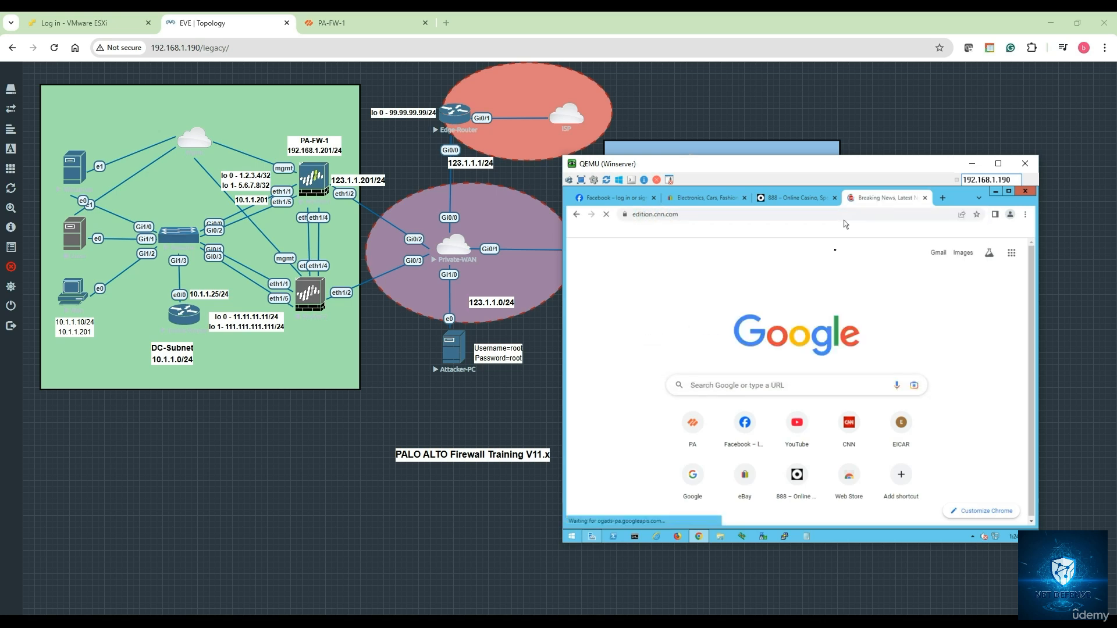
left_click(623, 214)
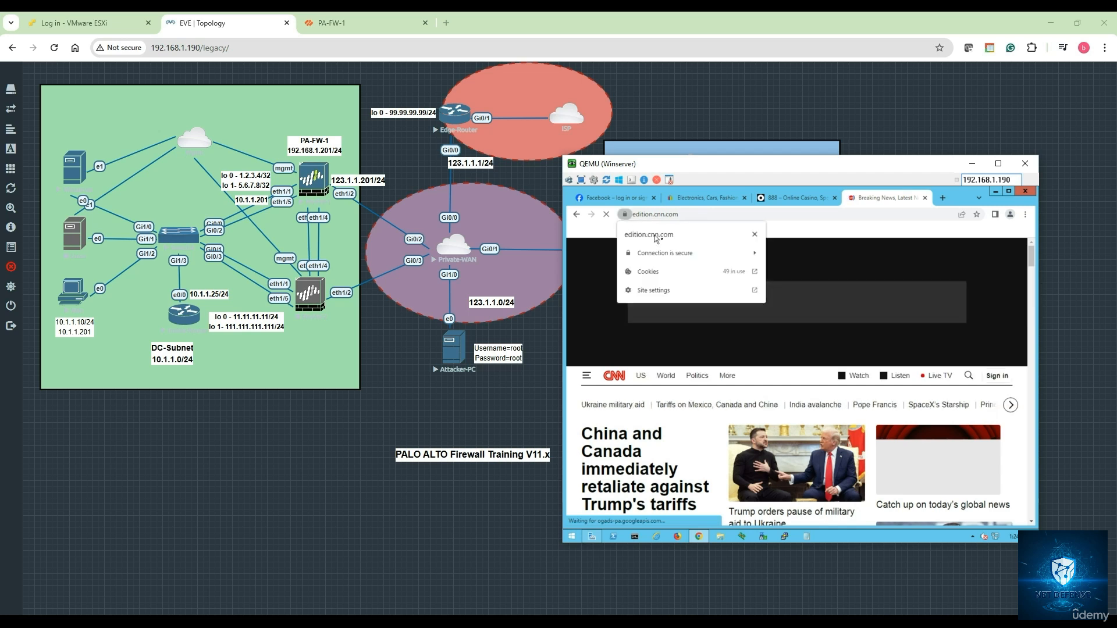
left_click(706, 260)
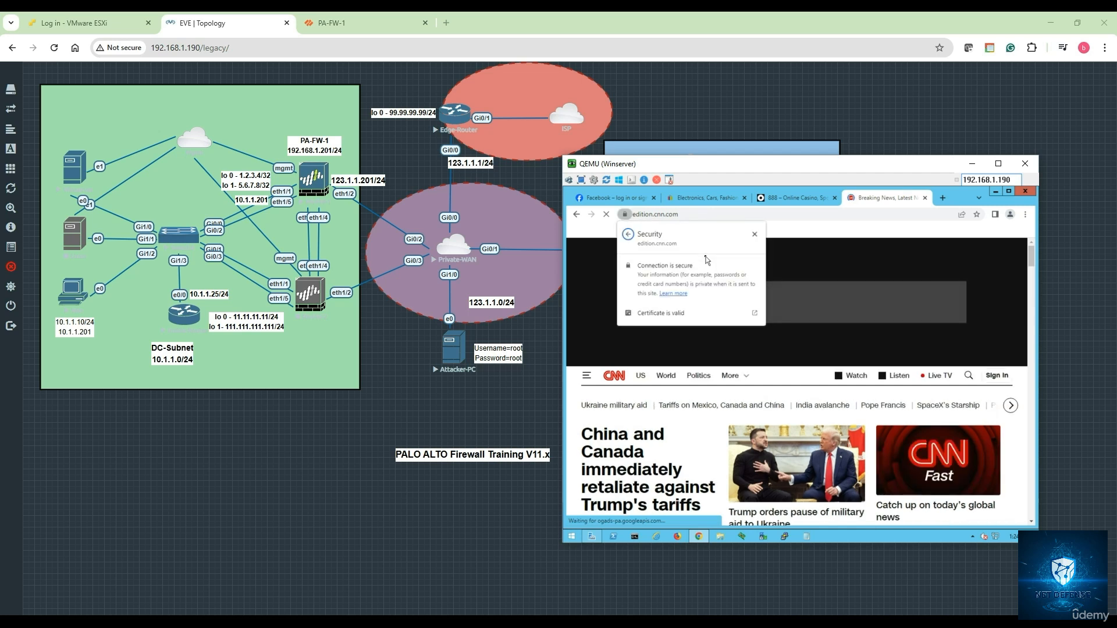
left_click(673, 315)
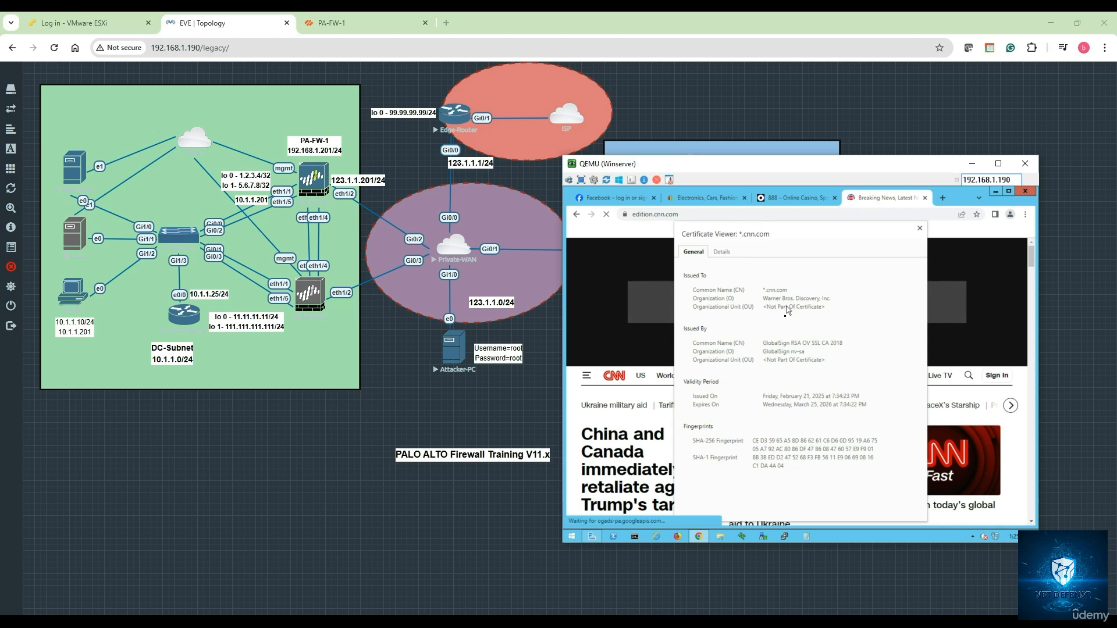
left_click(920, 229)
In a new tab, try stricttimes.com, then search 'times of india' and open the site
key("ctrl+t")
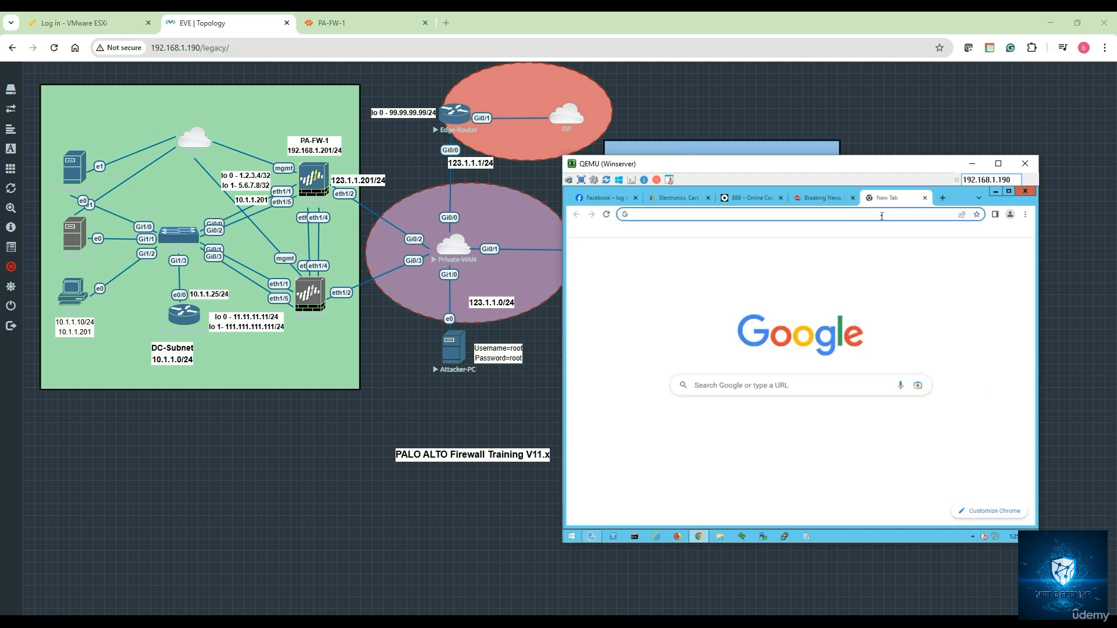
type("st")
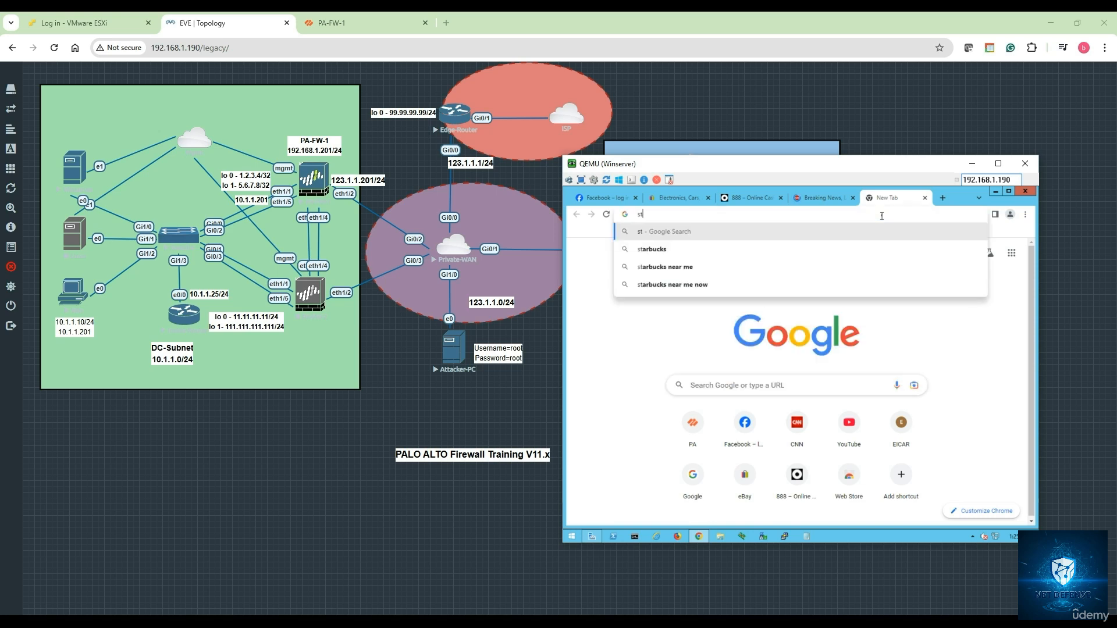
type("ricttimes.com")
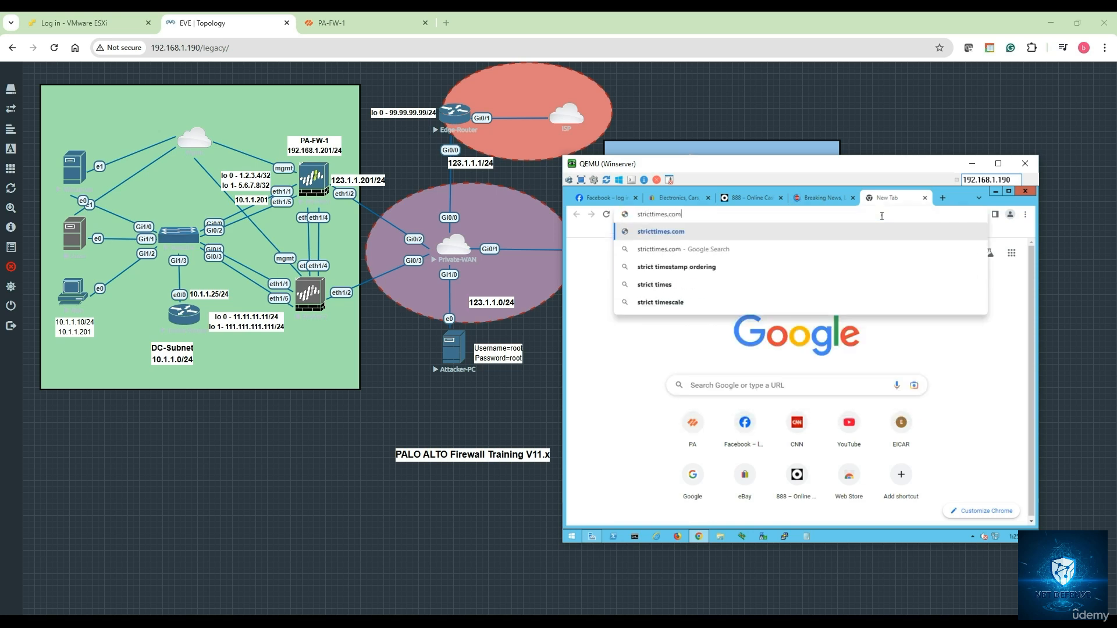
key("Return")
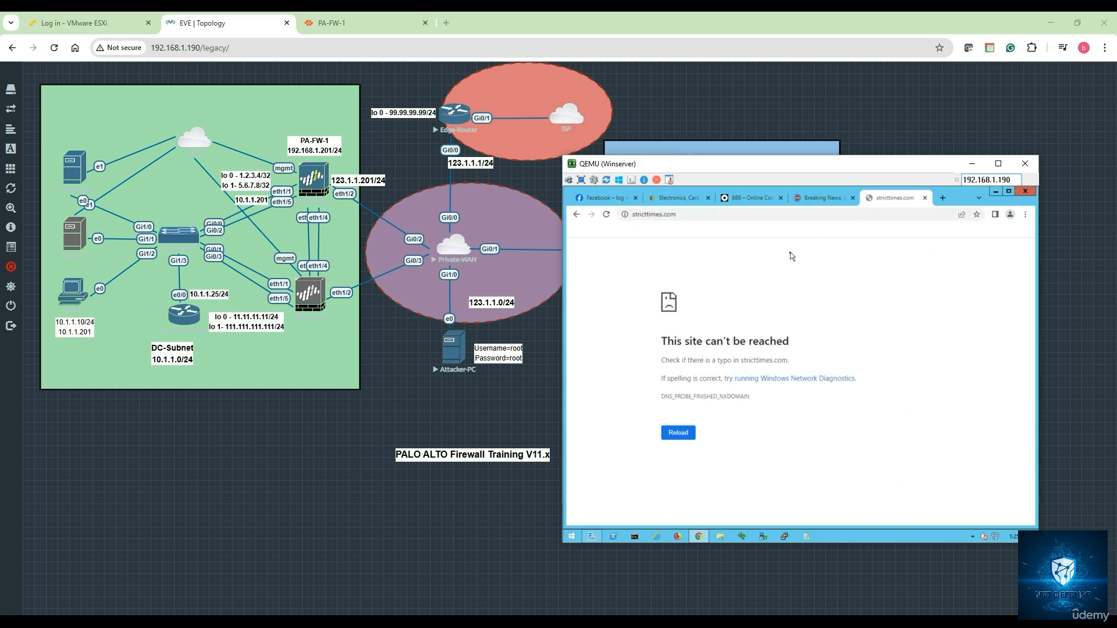
left_click(703, 216)
key("BackSpace")
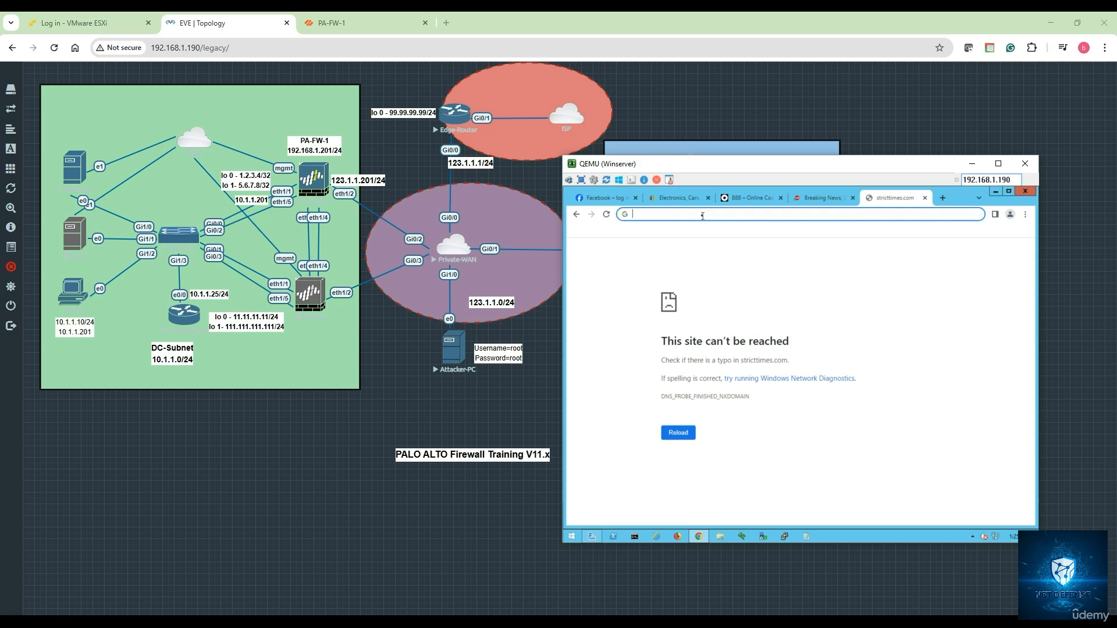
type("timeso")
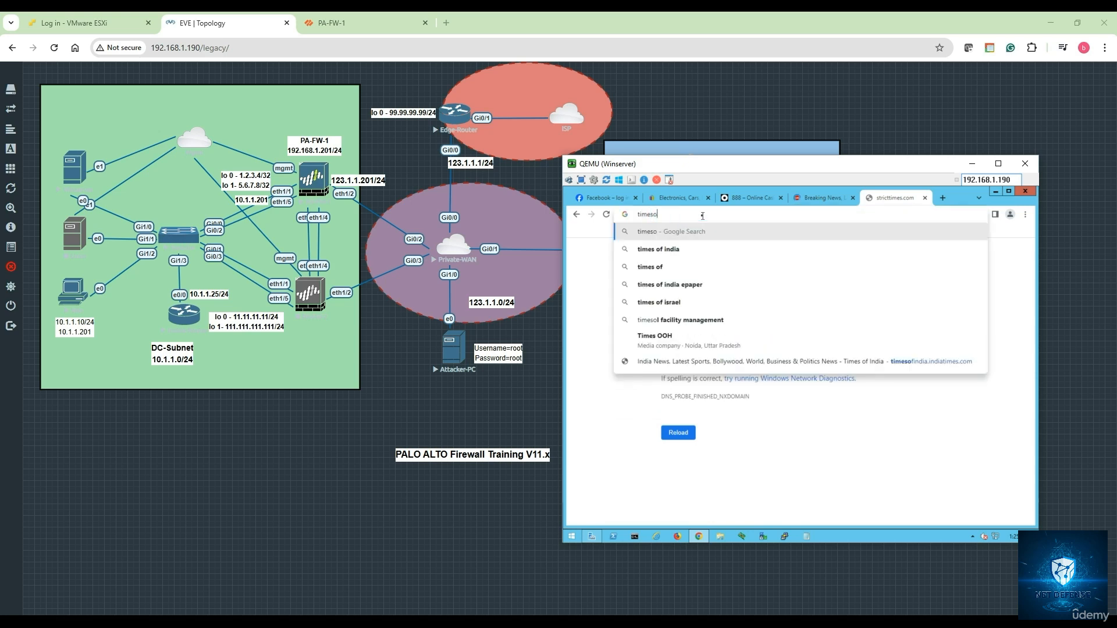
type("fin")
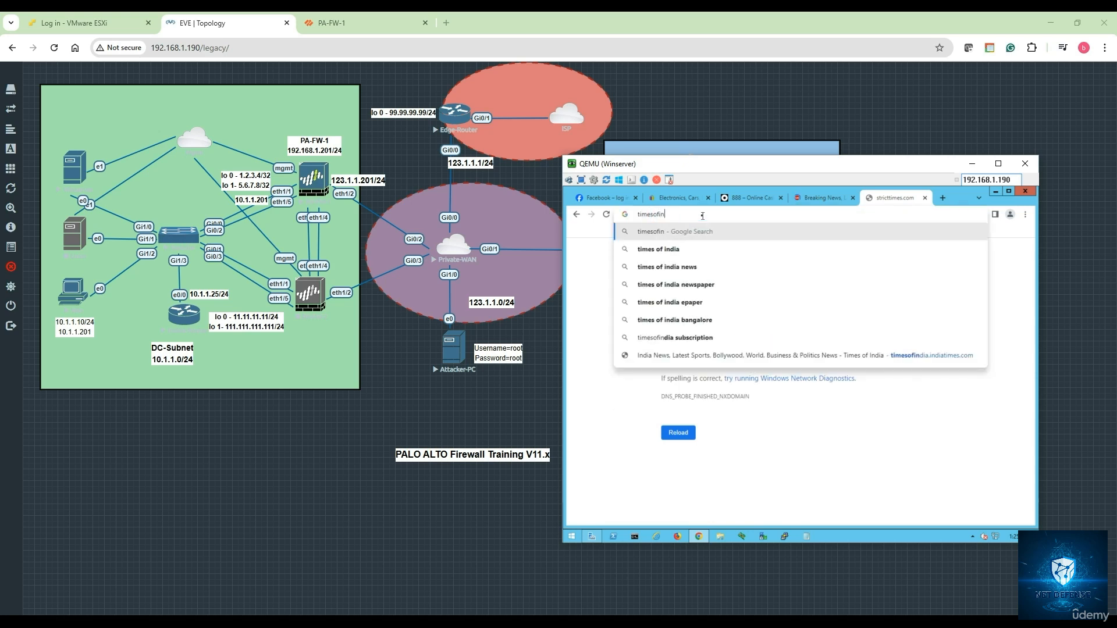
left_click(685, 249)
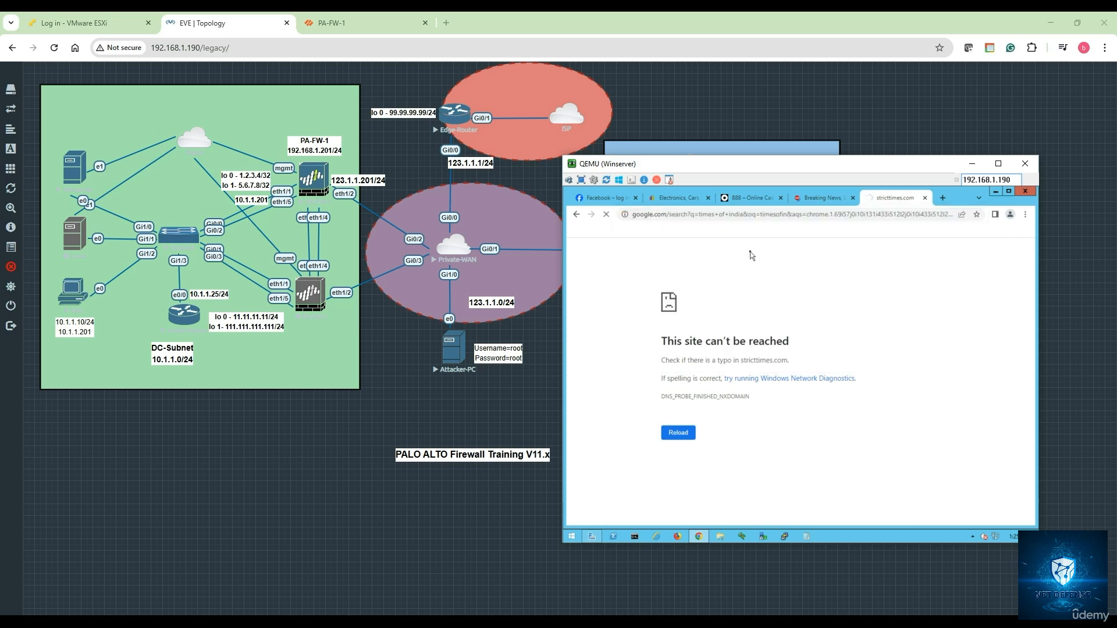
left_click(660, 339)
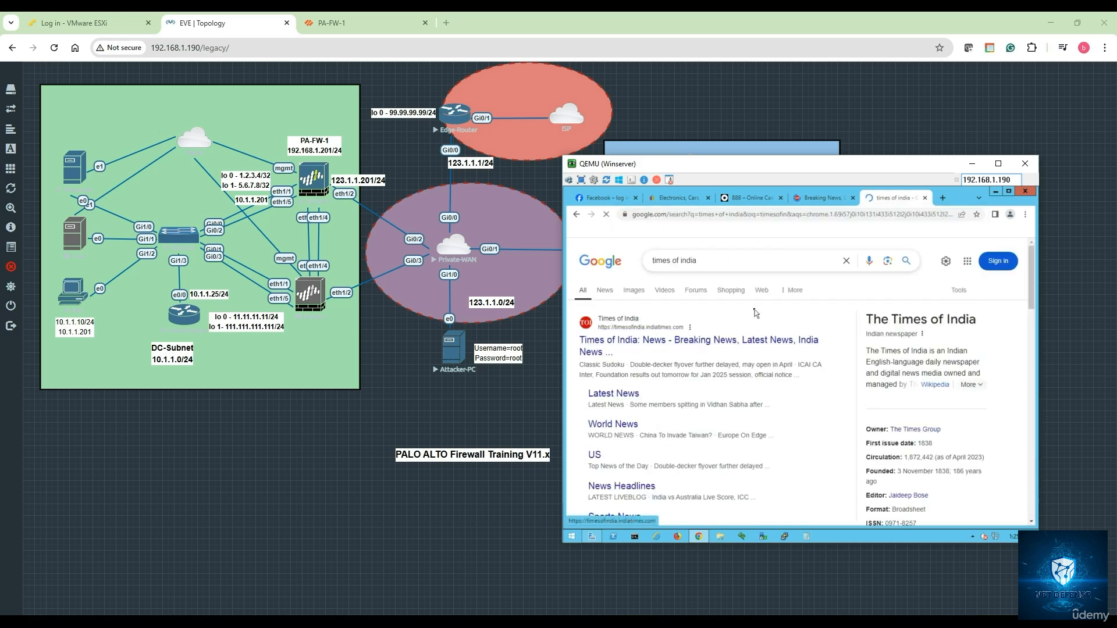
Inspect the Times of India certificate and close that tab
left_click(624, 214)
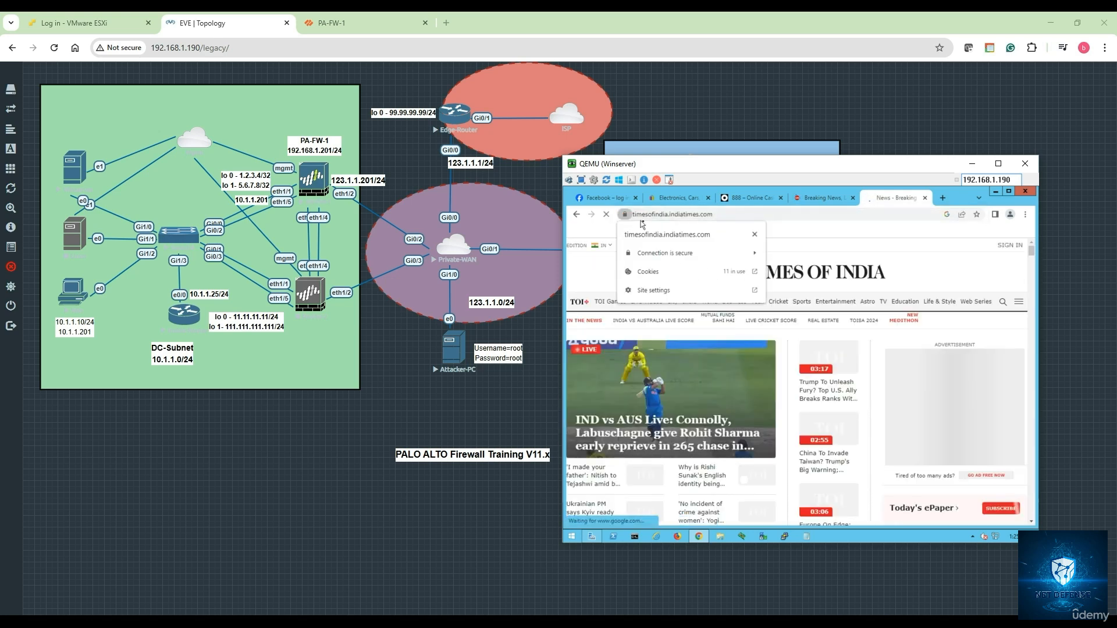
left_click(658, 252)
left_click(677, 314)
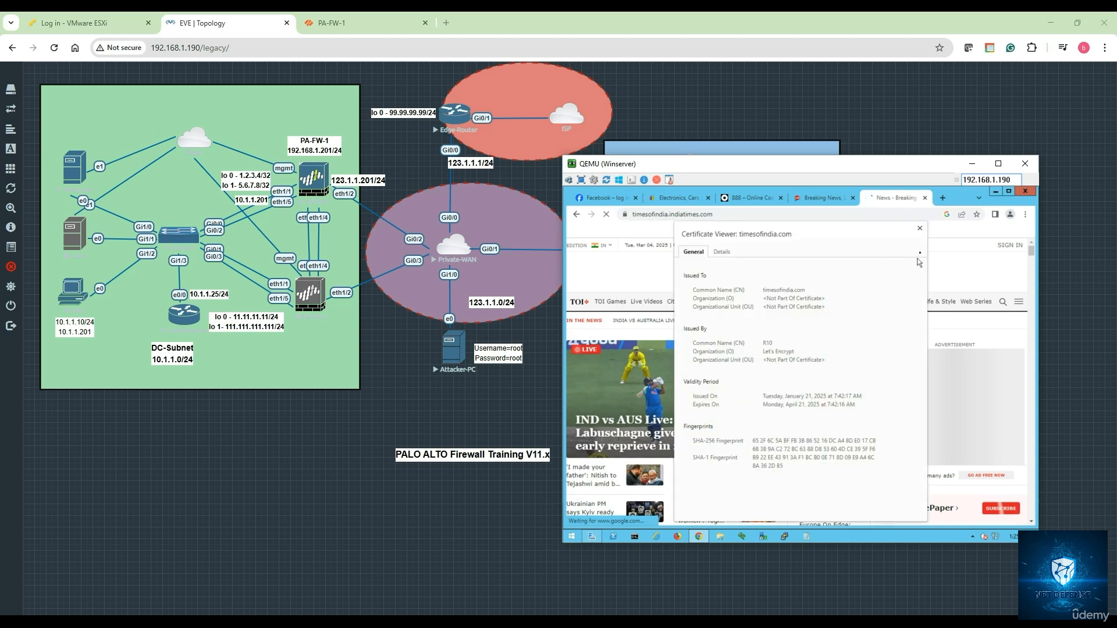
left_click(920, 228)
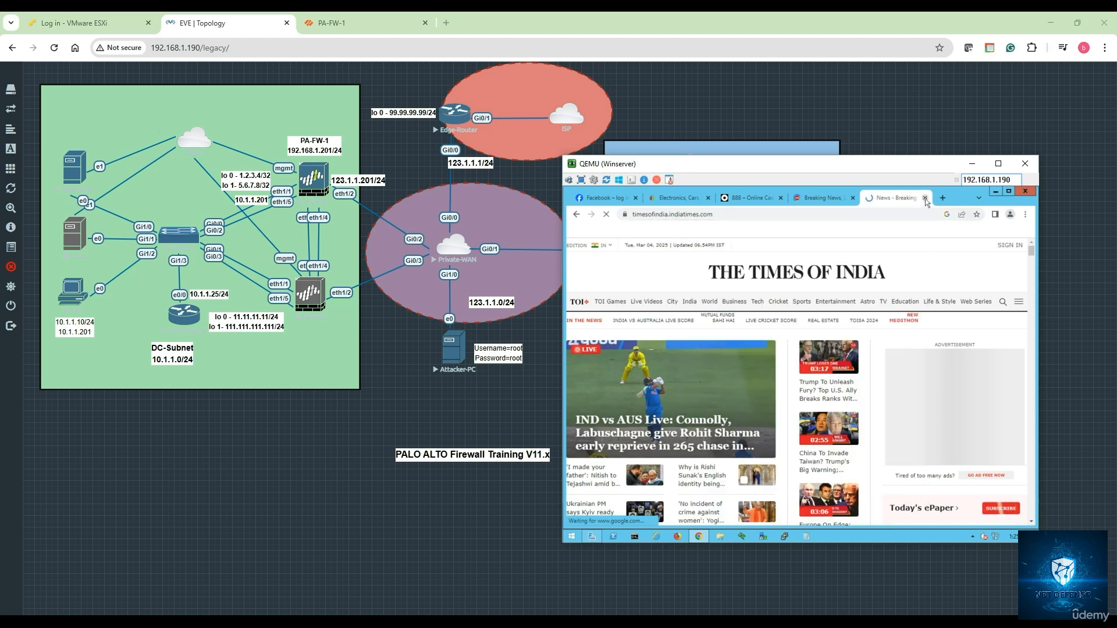
left_click(926, 199)
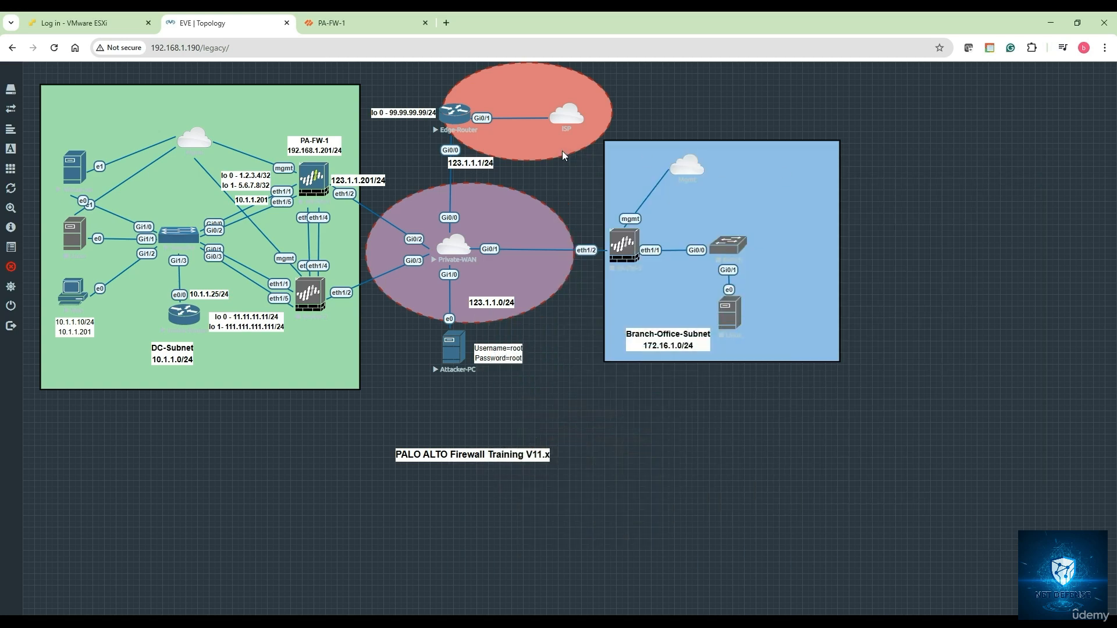
Minimize the Winserver console and open Objects > Security Profiles > URL Filtering on PA-FW-1
left_click(972, 164)
left_click(325, 27)
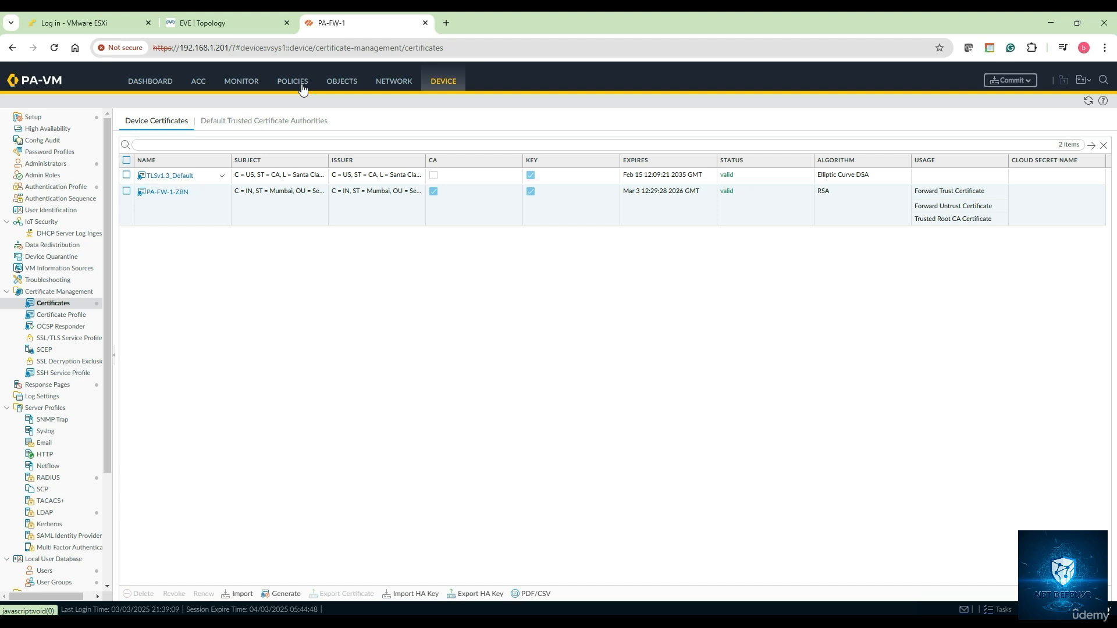
left_click(340, 83)
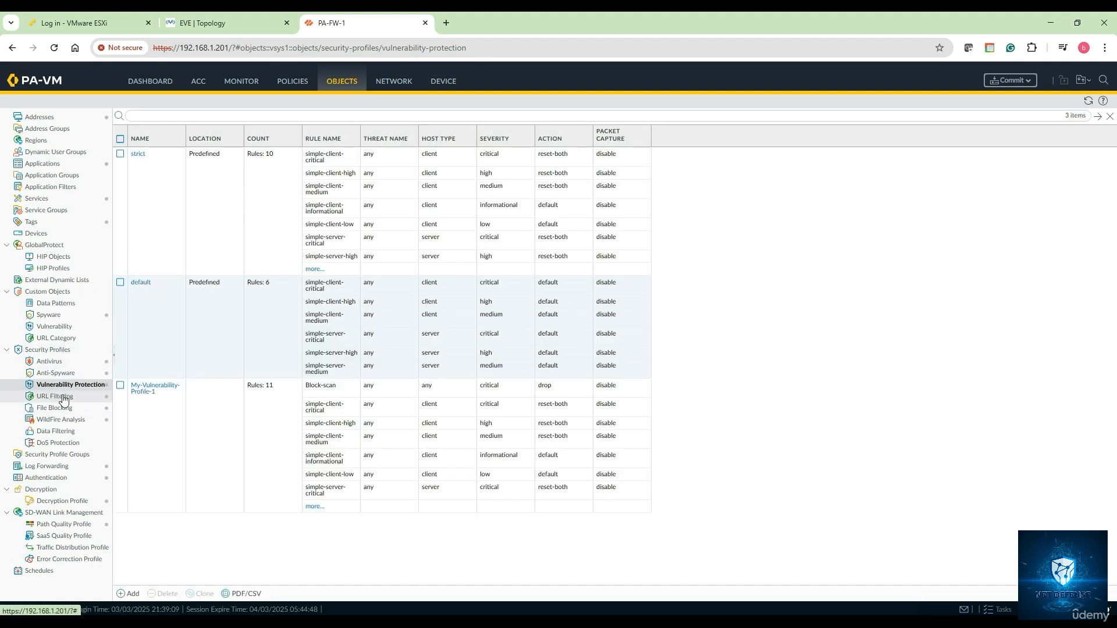
left_click(64, 398)
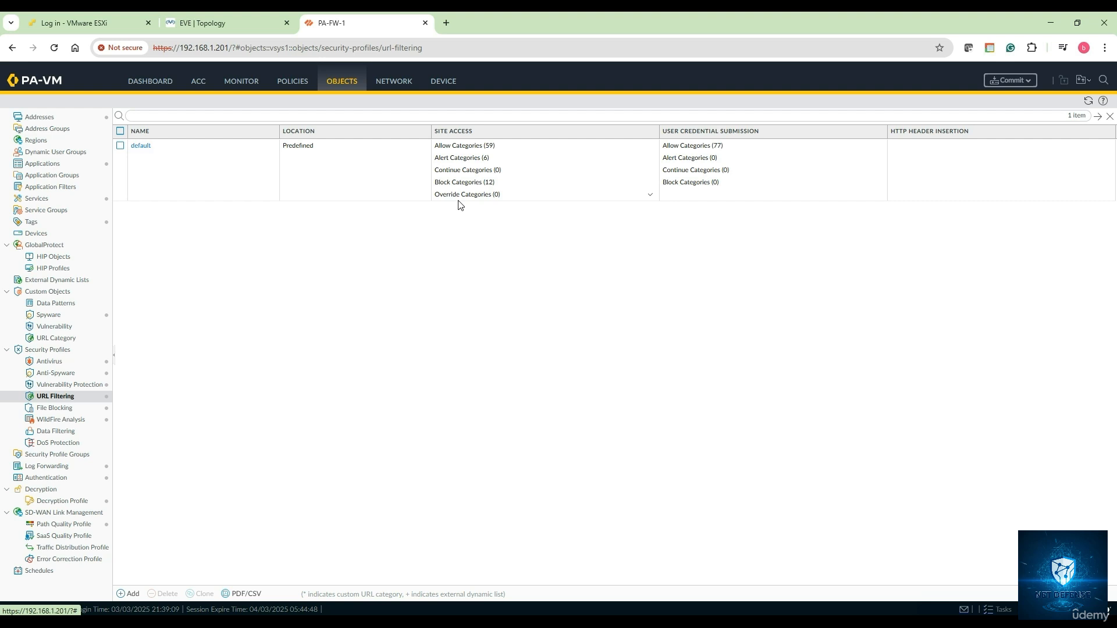
Clone the default URL Filtering profile and open the resulting default-1 copy
left_click(121, 146)
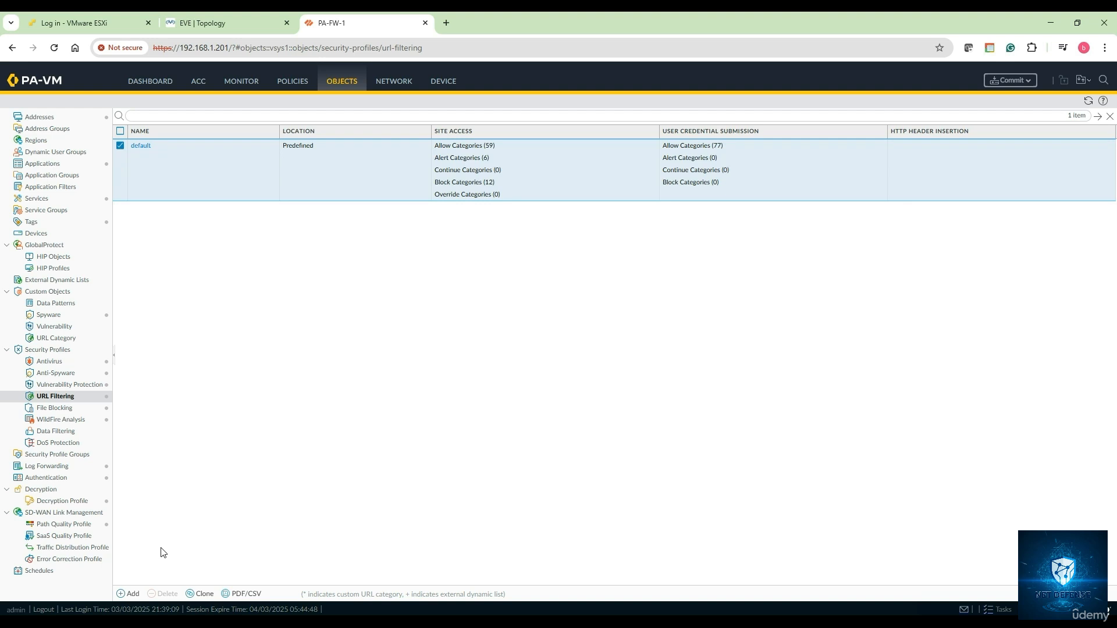
left_click(204, 594)
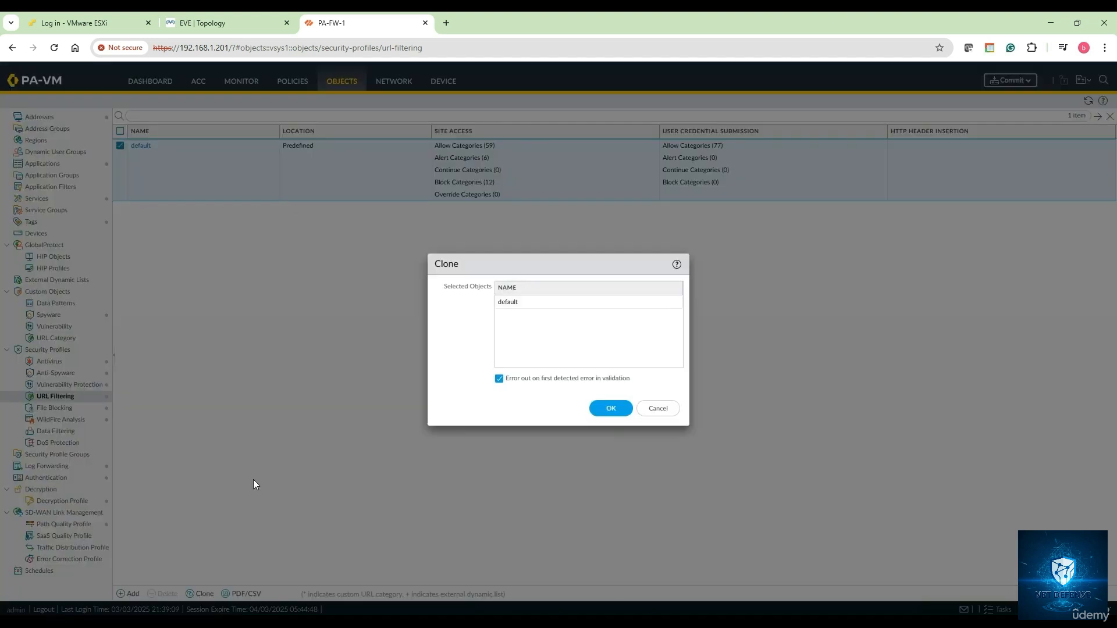
left_click(608, 409)
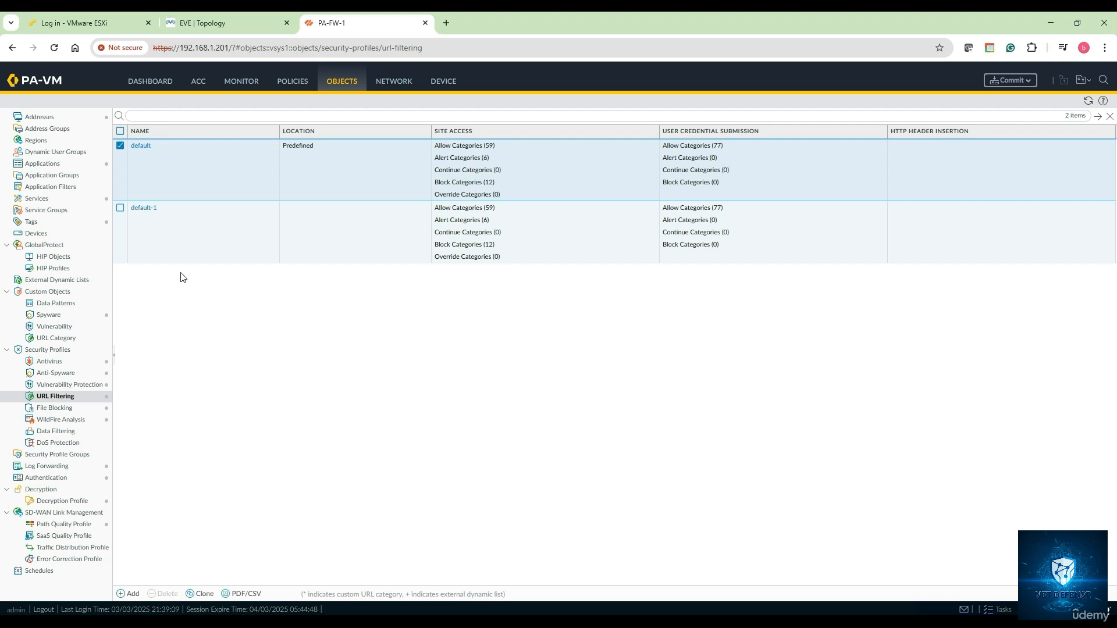
left_click(334, 220)
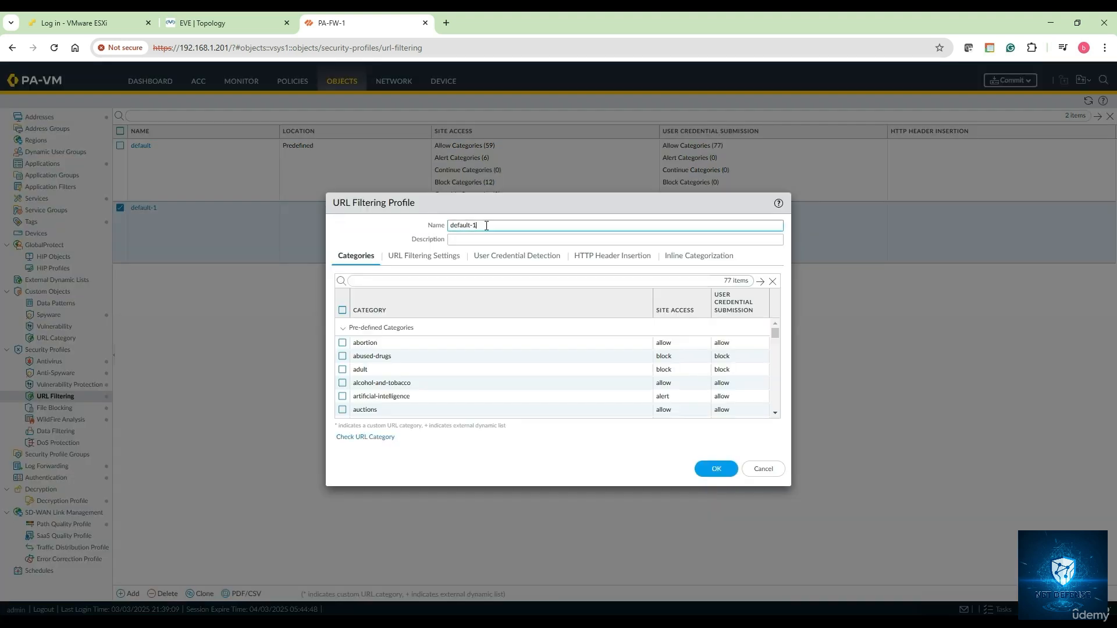
Rename the clone to My-URL-Filtering-Profile-1 and use the same text as its description
triple_click(487, 226)
type("M")
type("y-URL-Filtering-Profile-1")
key("ctrl+a")
key("ctrl+c")
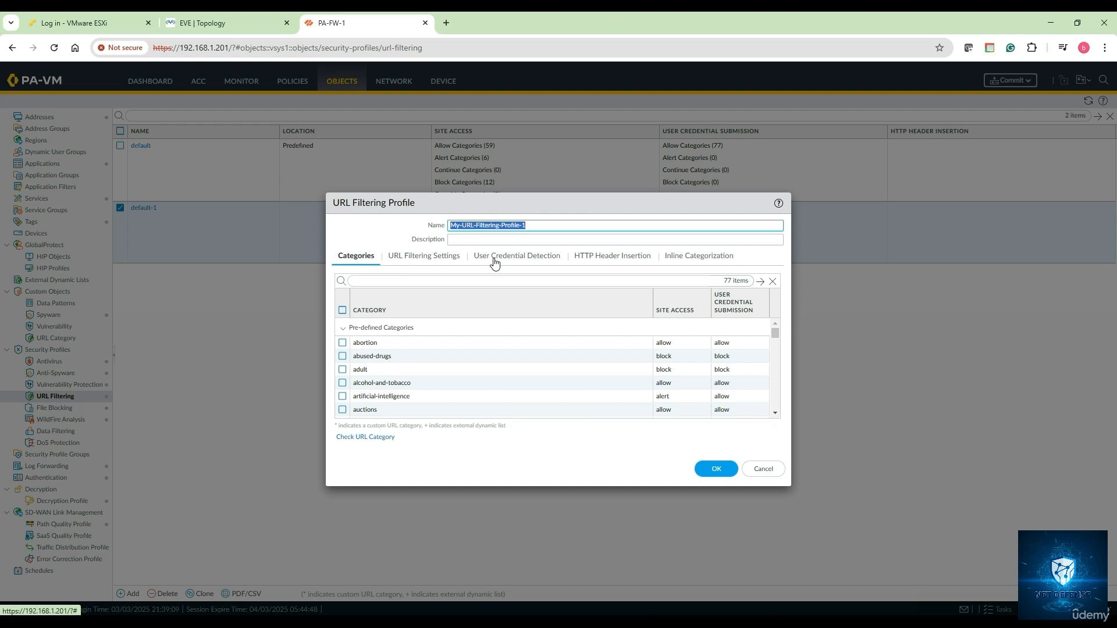
left_click(490, 238)
key("ctrl+v")
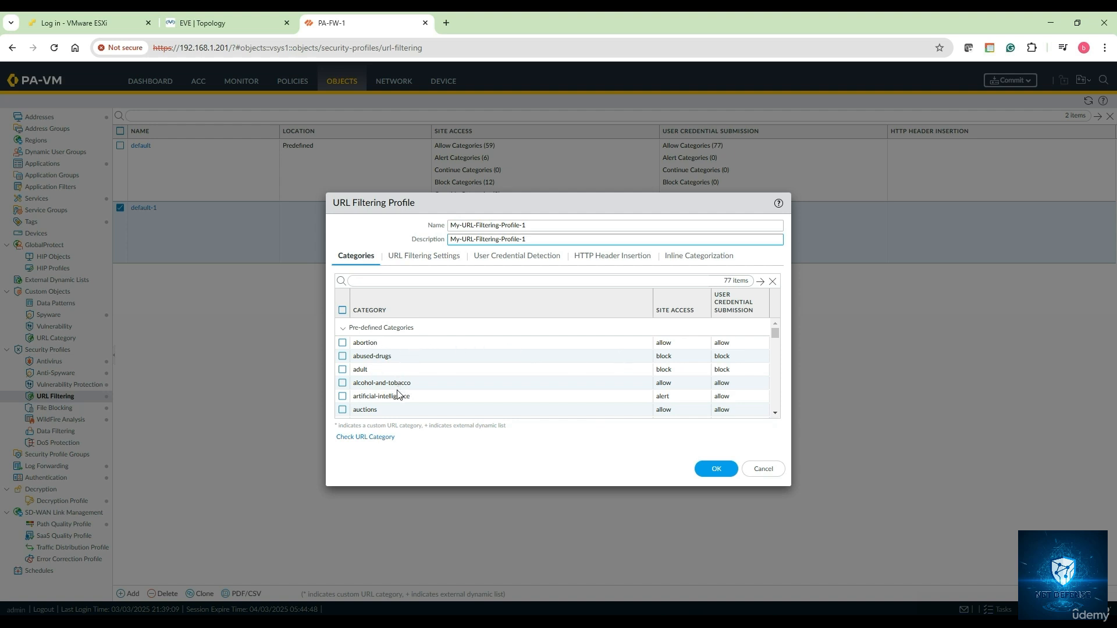
scroll(395, 396, "down", 4)
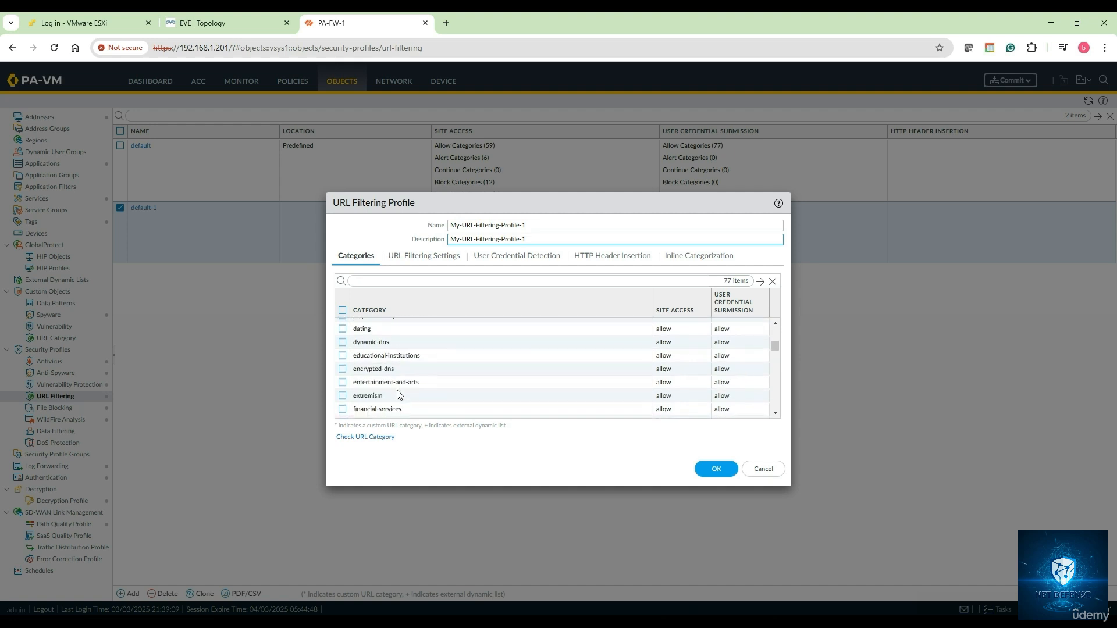
scroll(380, 369, "down", 3)
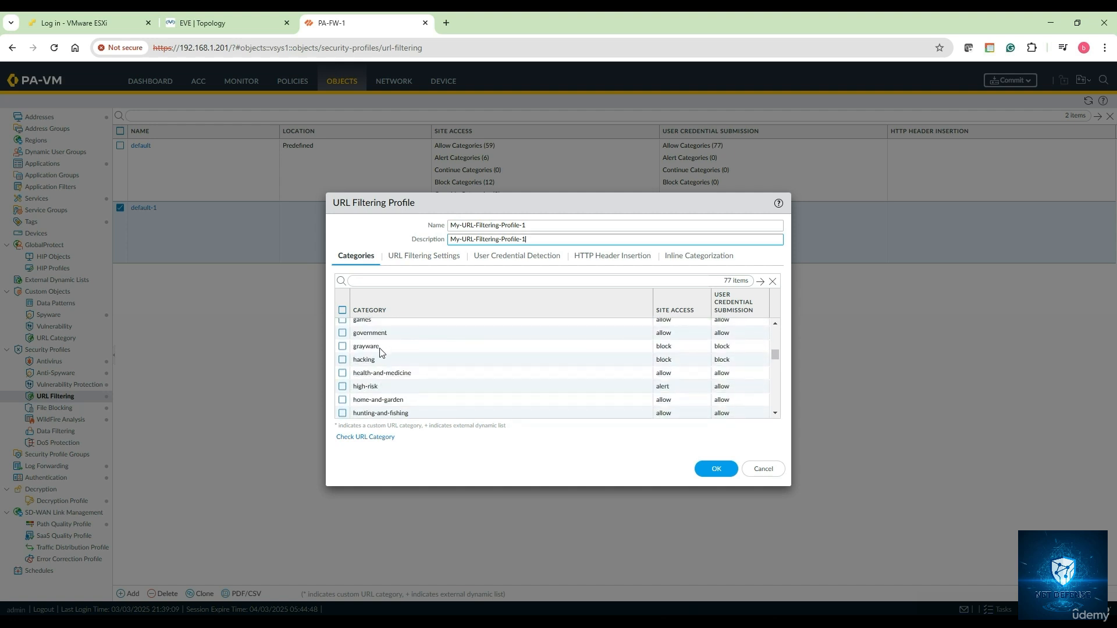
left_click(368, 280)
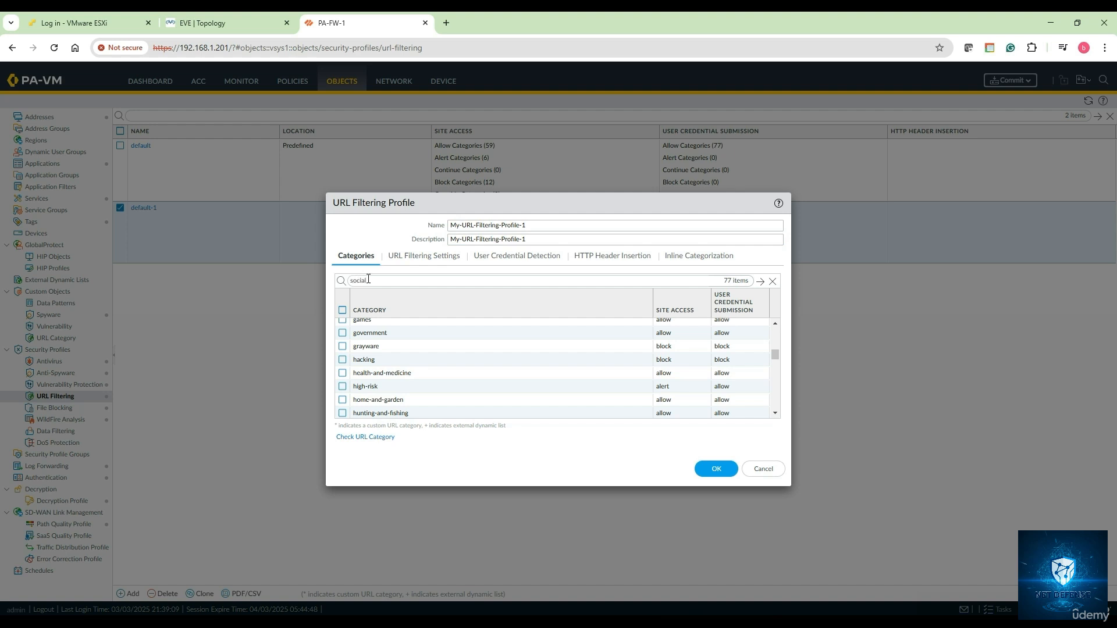
Filter categories by 'social', set social-networking site access to block, then clear the search
key("Return")
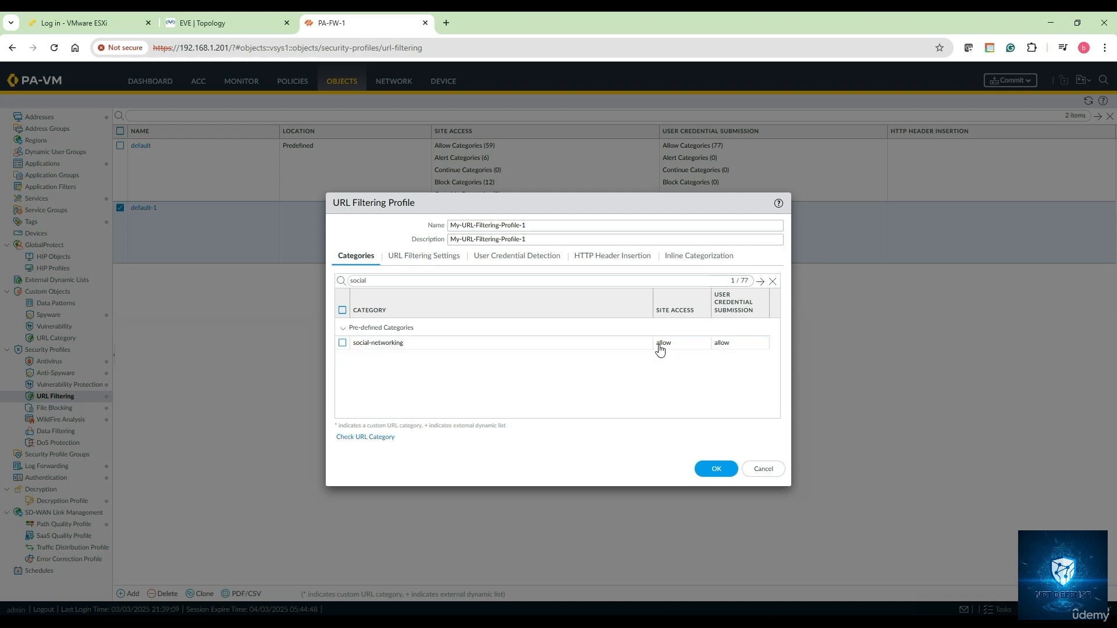
left_click(670, 348)
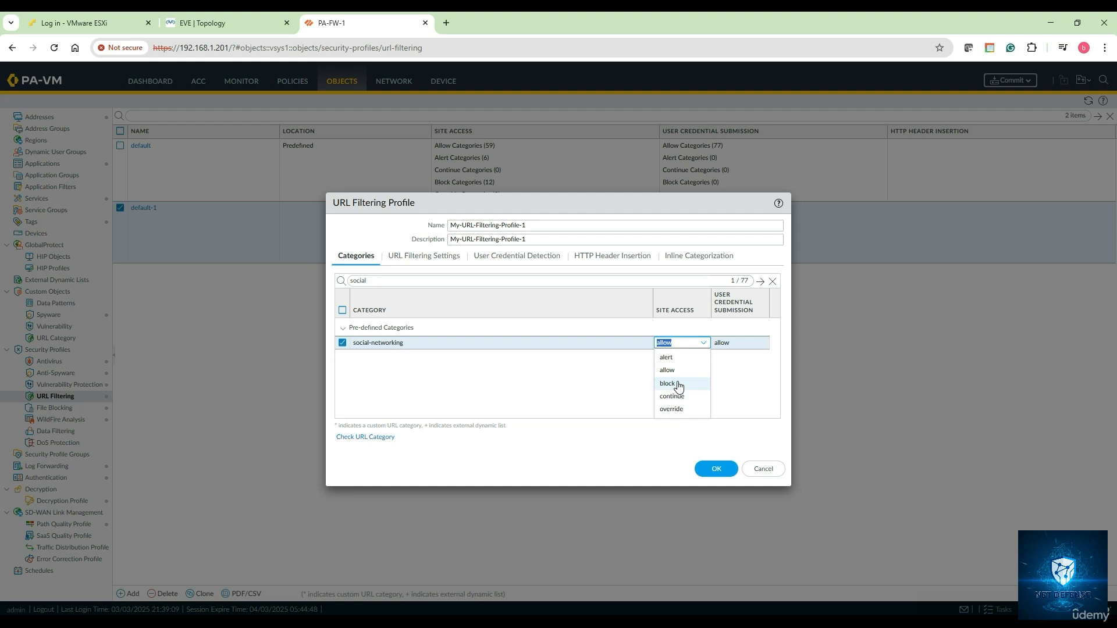
left_click(678, 386)
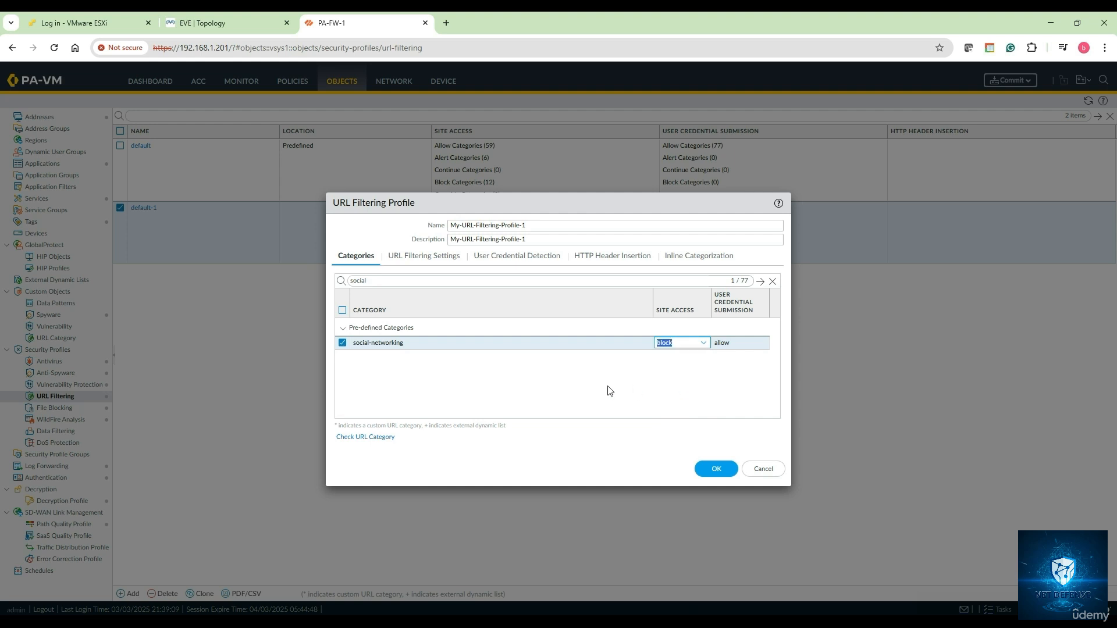
double_click(376, 281)
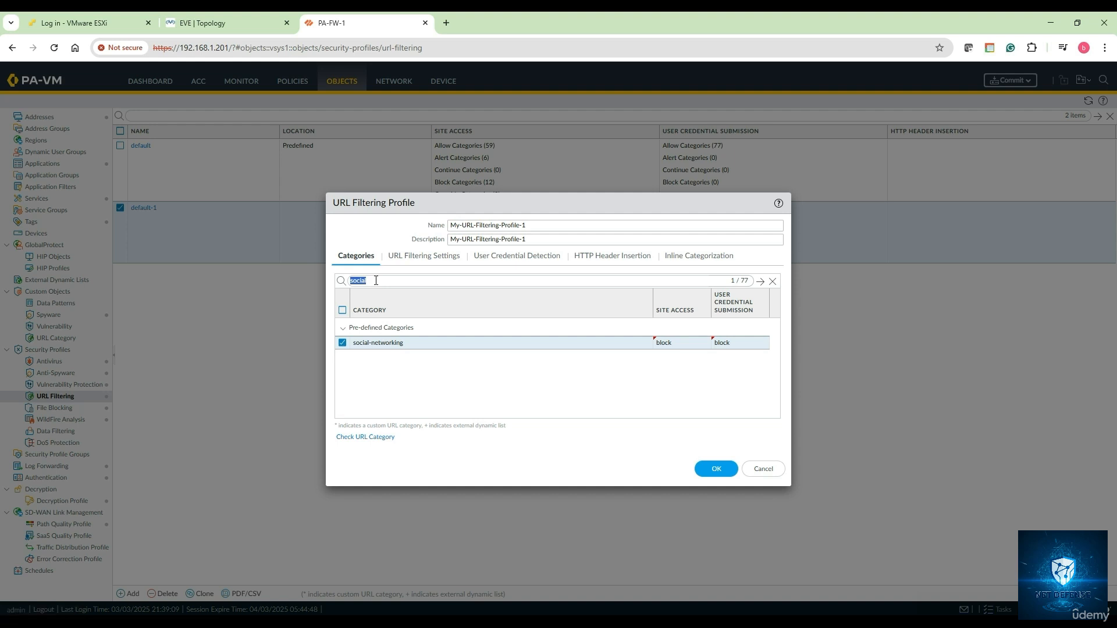
key("BackSpace")
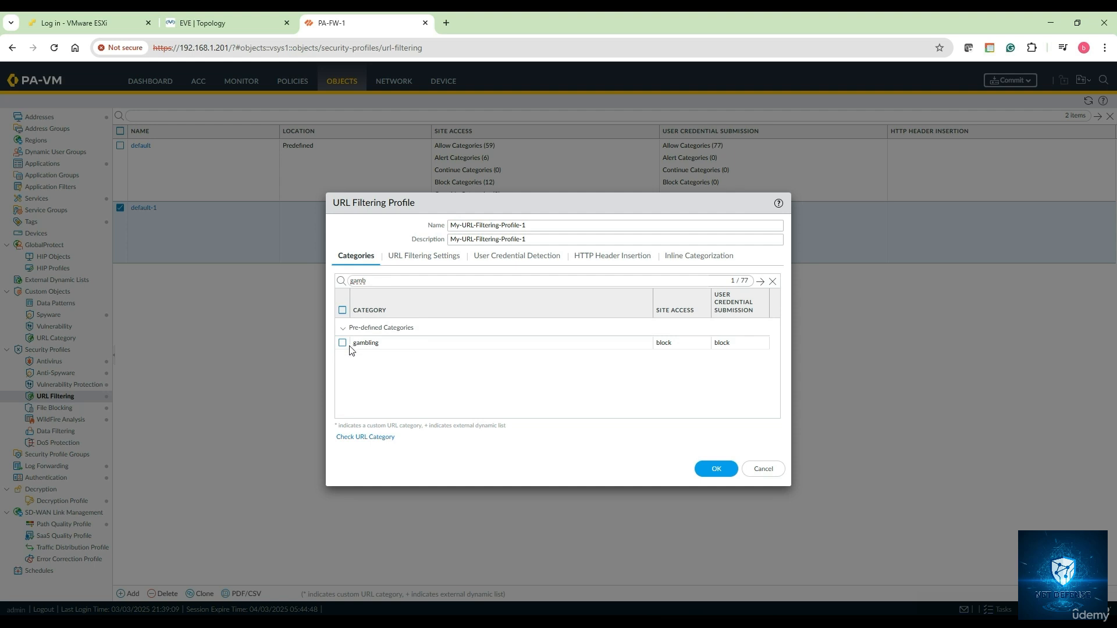
Tick streaming-media in the profile and set its site access to block
left_click(342, 345)
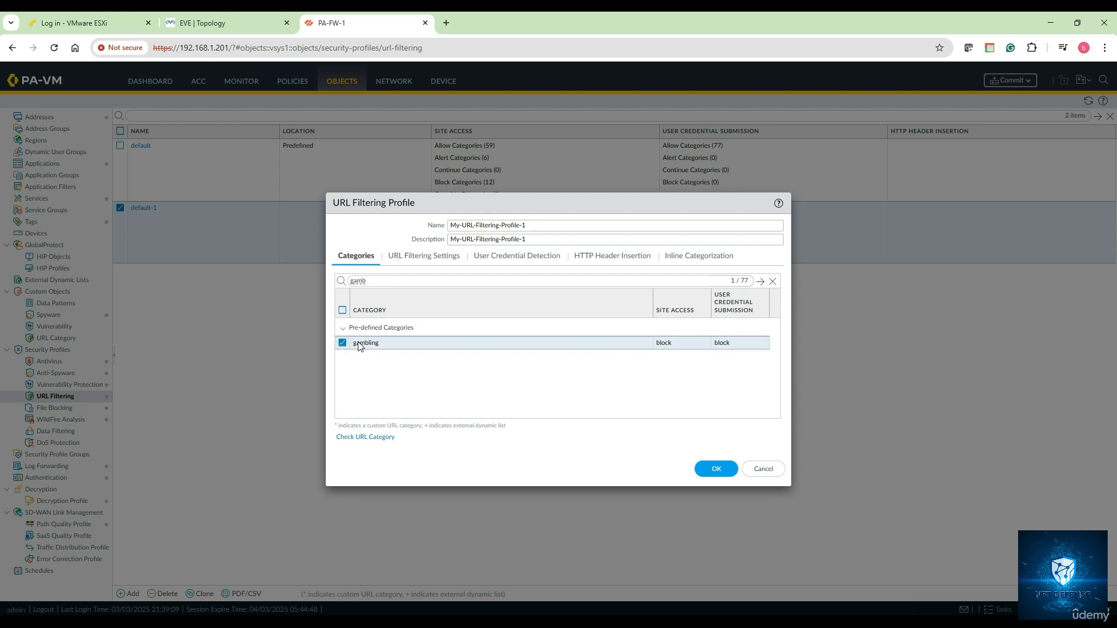
double_click(383, 280)
key("BackSpace")
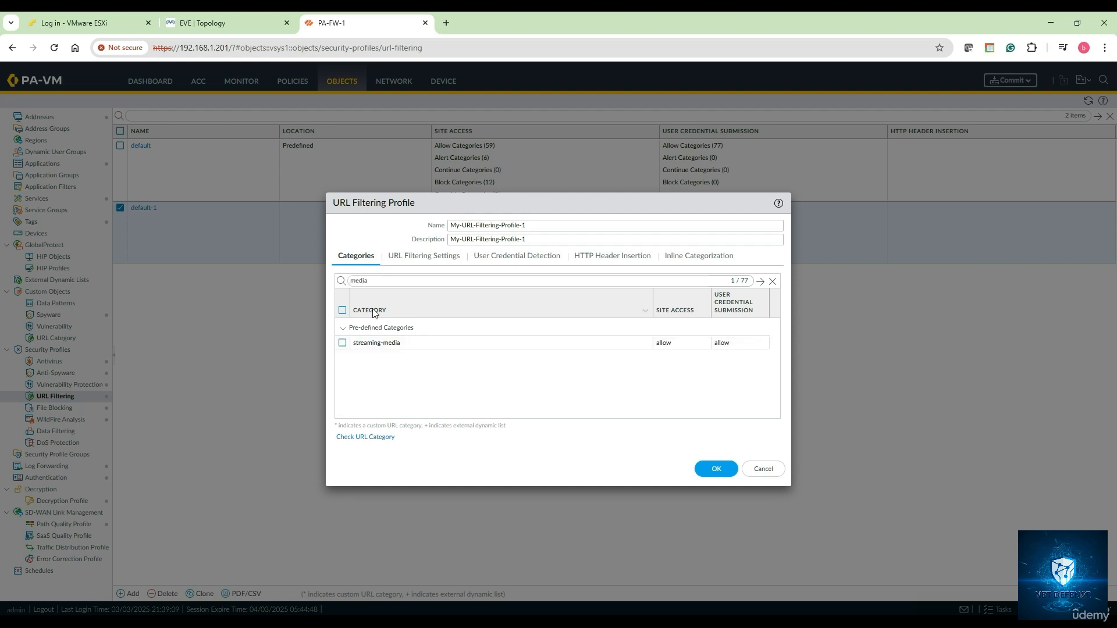
left_click(342, 346)
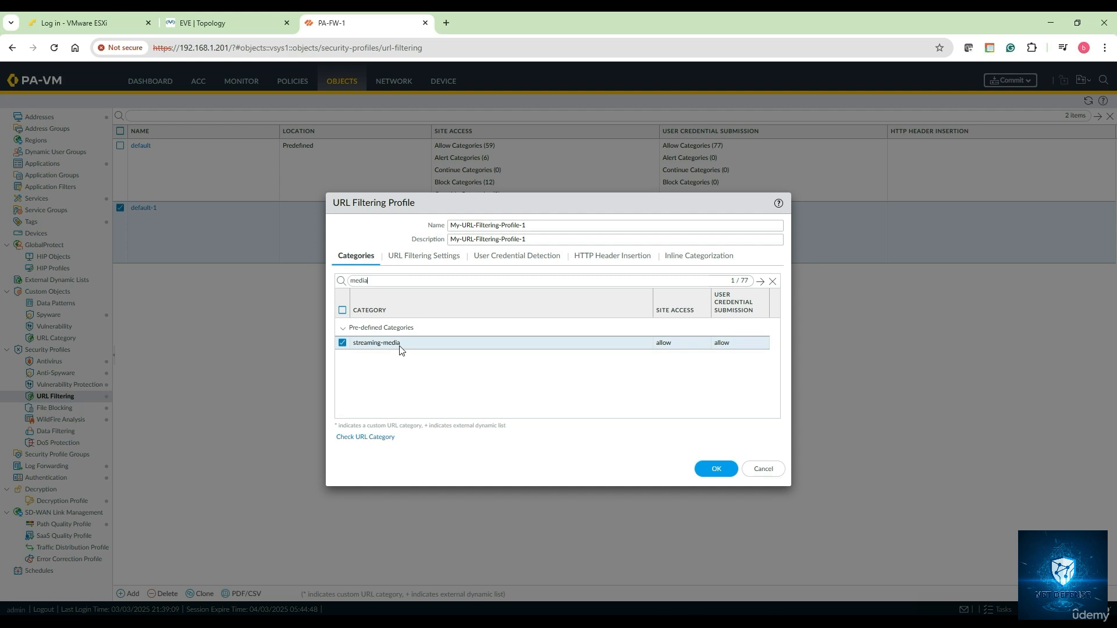
left_click(663, 343)
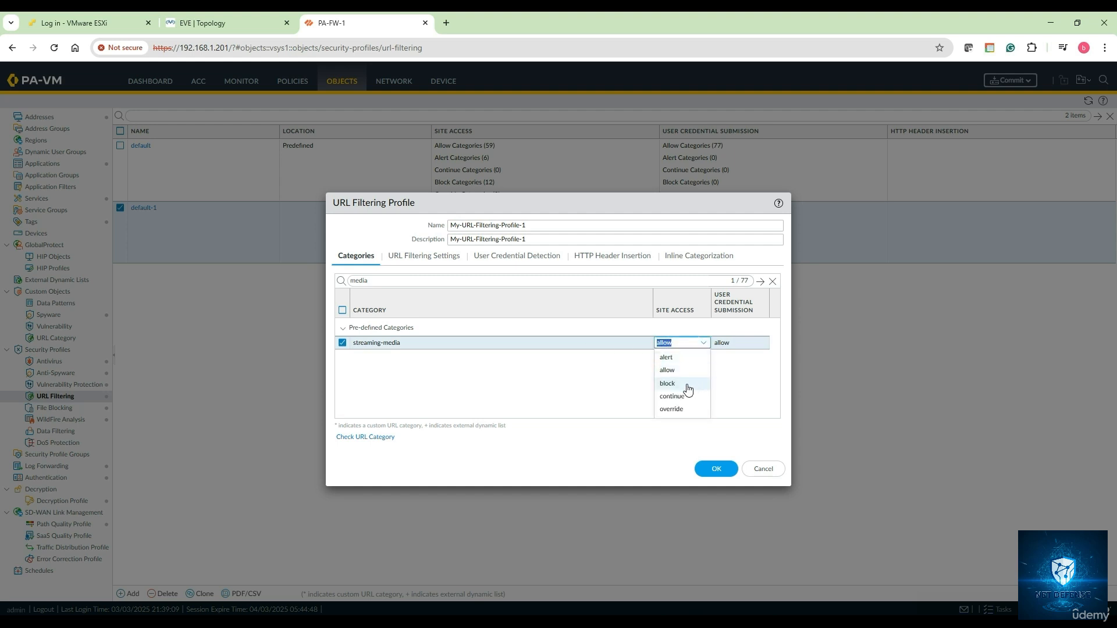
left_click(688, 385)
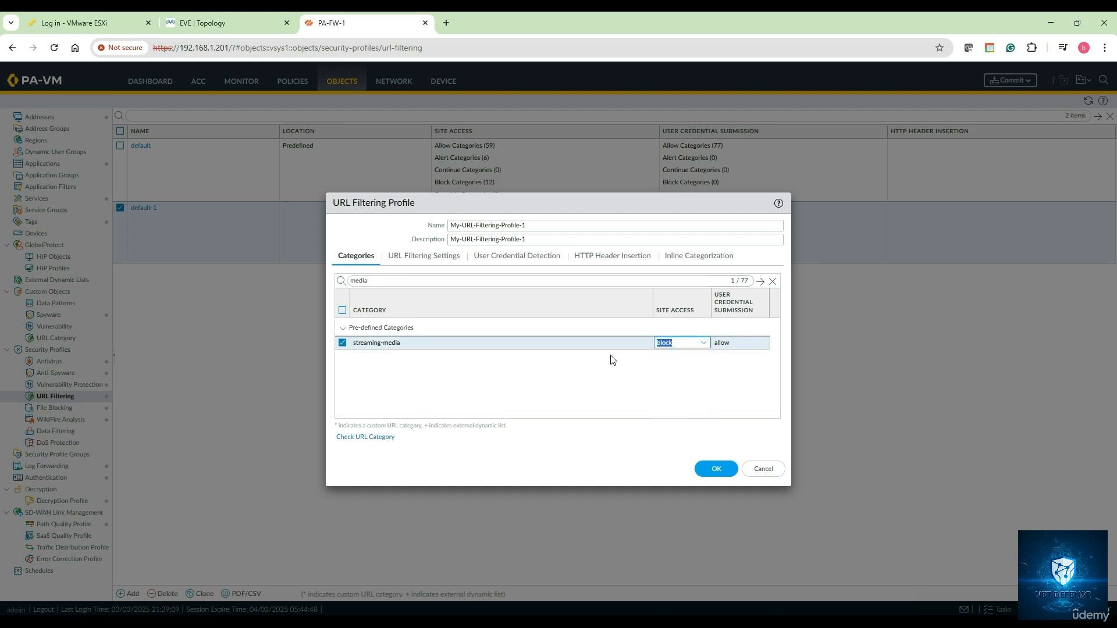
Filter the categories to news and set its site access to continue
double_click(378, 281)
key("BackSpace")
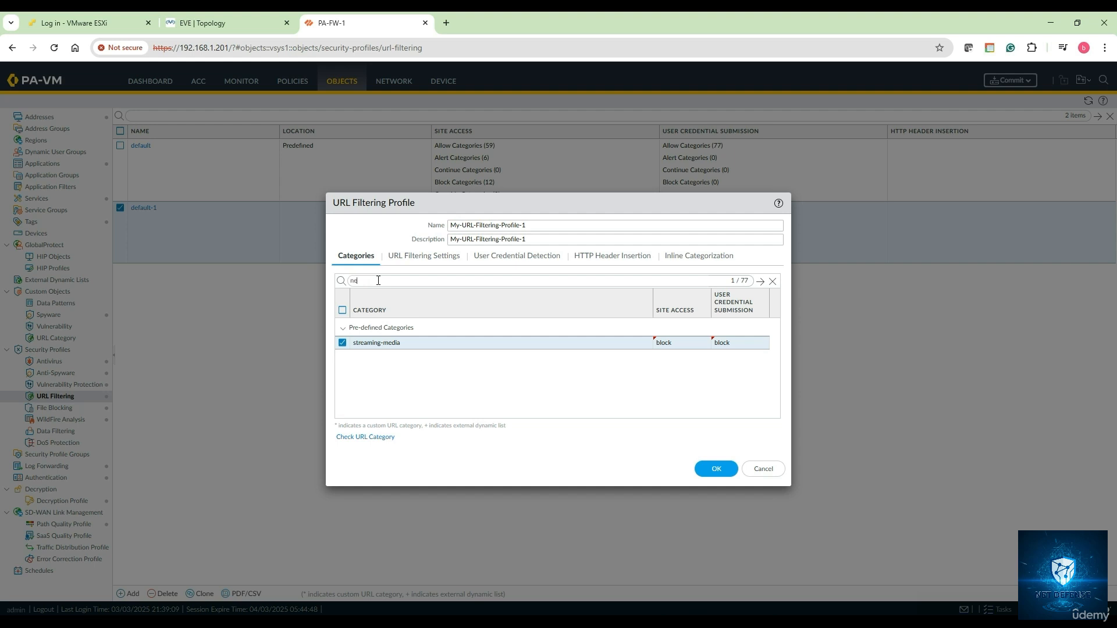
key("Return")
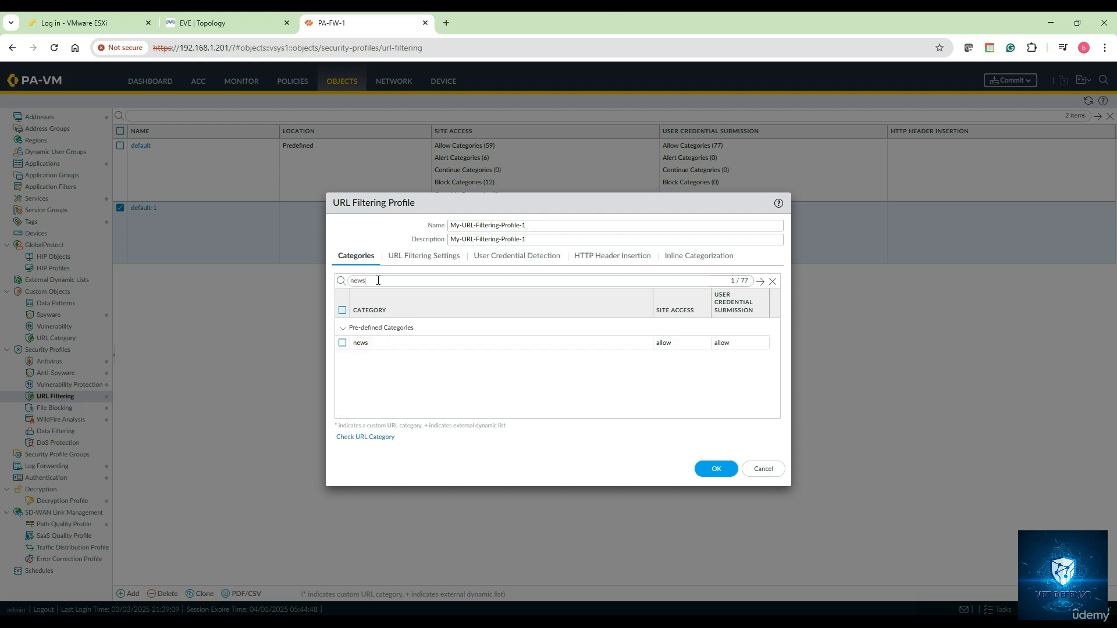
left_click(342, 343)
left_click(677, 342)
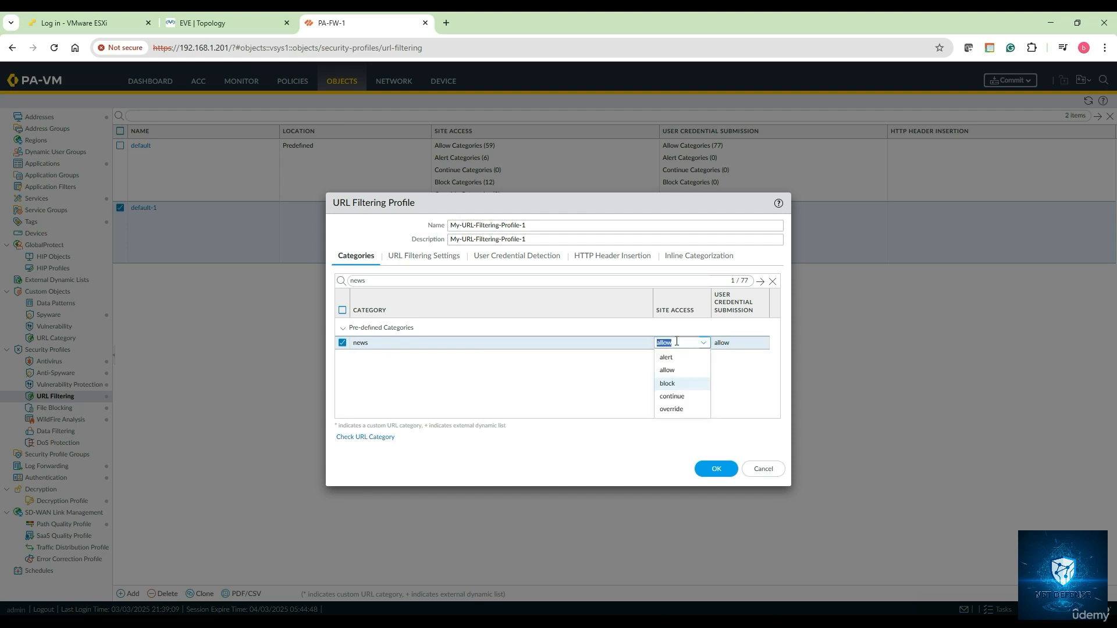
left_click(679, 396)
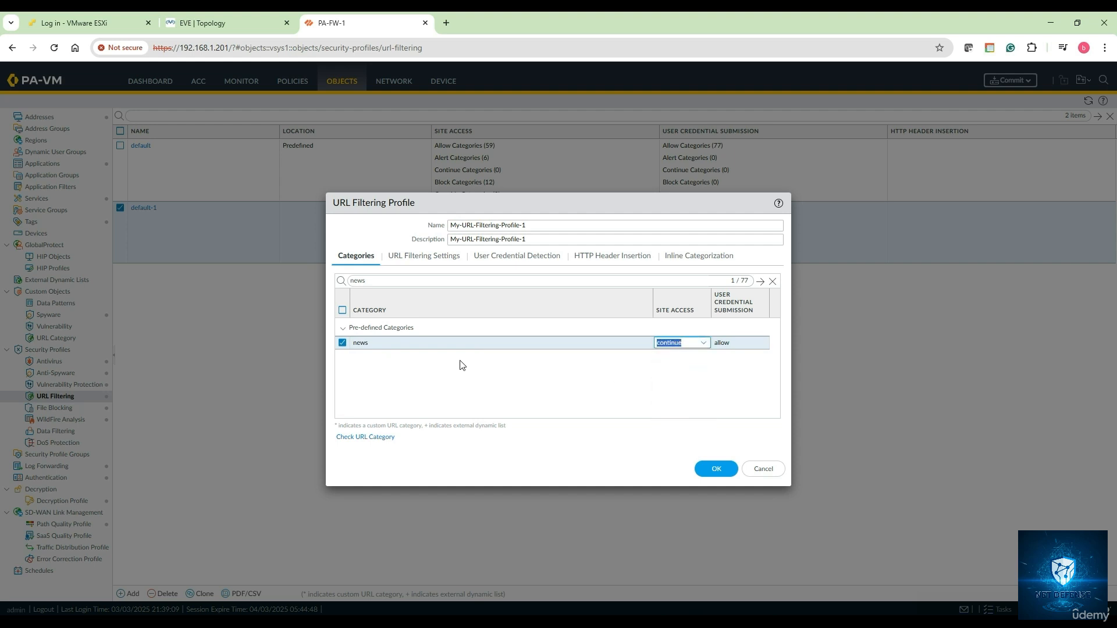
Set sports site access to override and save My-URL-Filtering-Profile-1
double_click(384, 281)
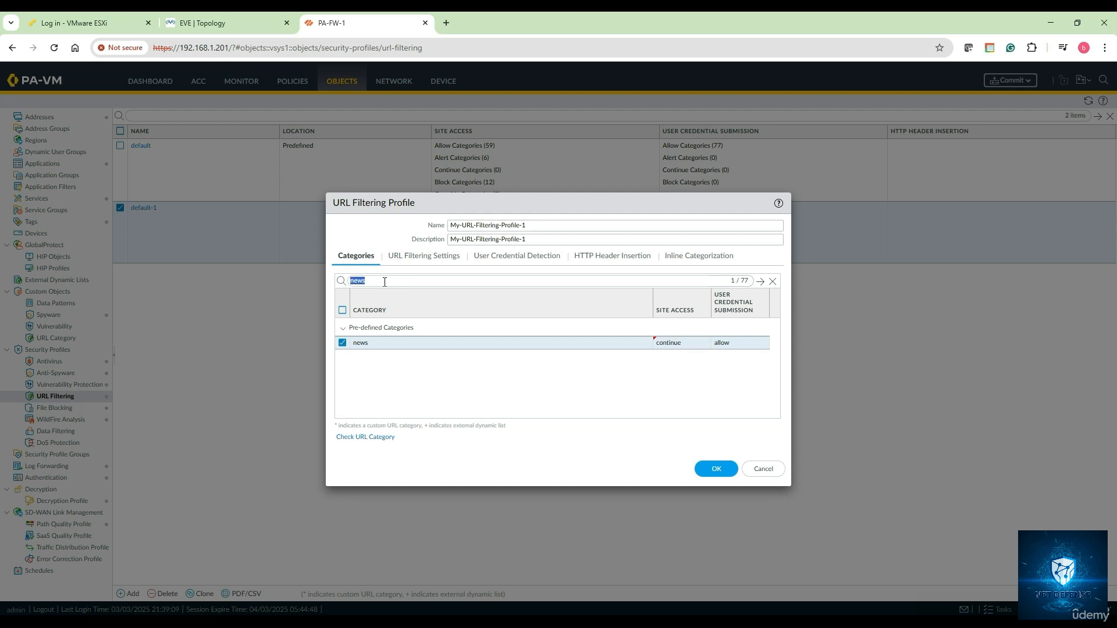
type("sports")
left_click(342, 342)
left_click(667, 341)
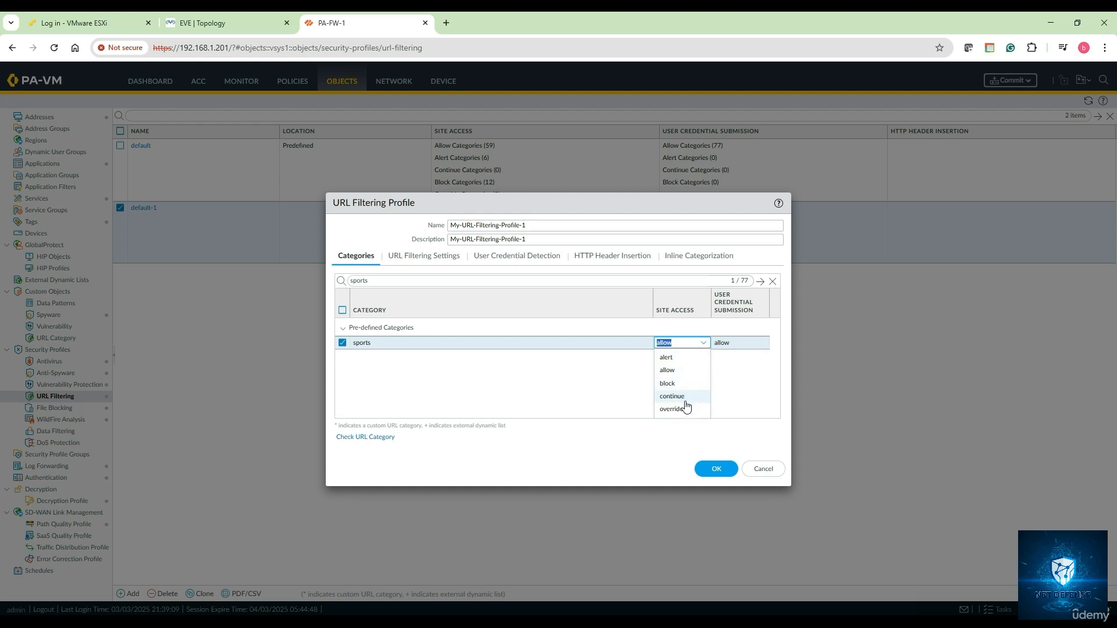
left_click(685, 411)
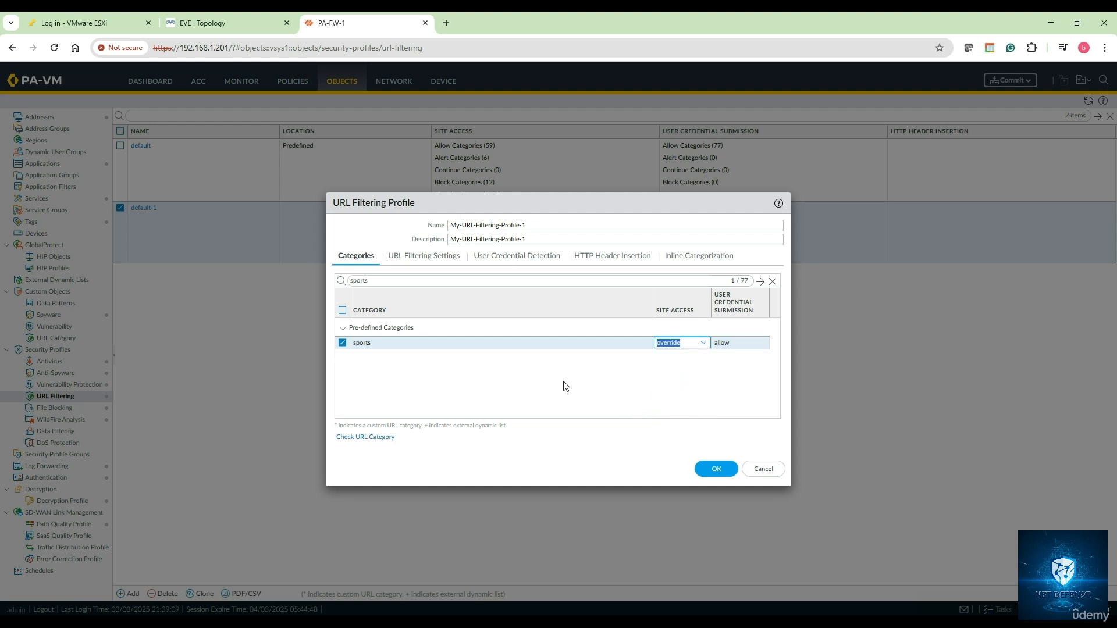
left_click(718, 469)
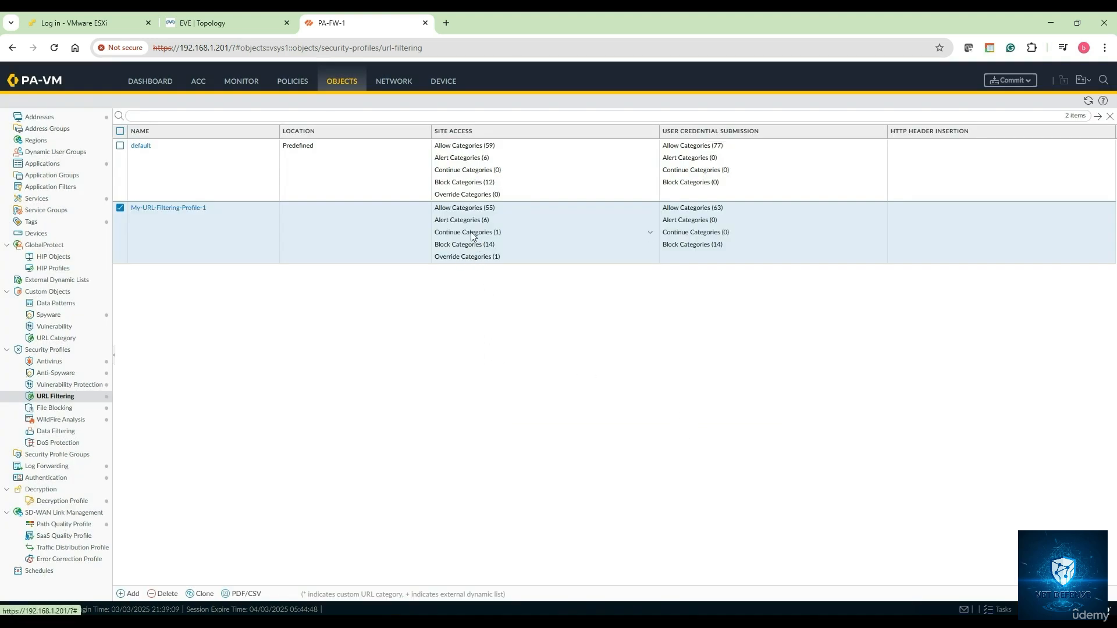
left_click(653, 234)
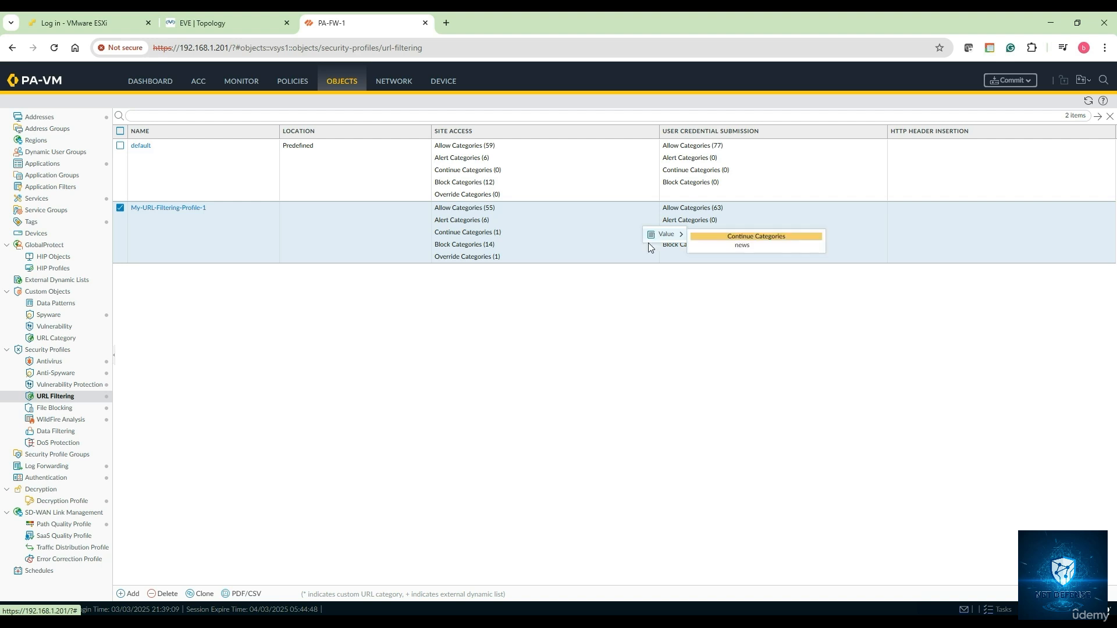
left_click(614, 342)
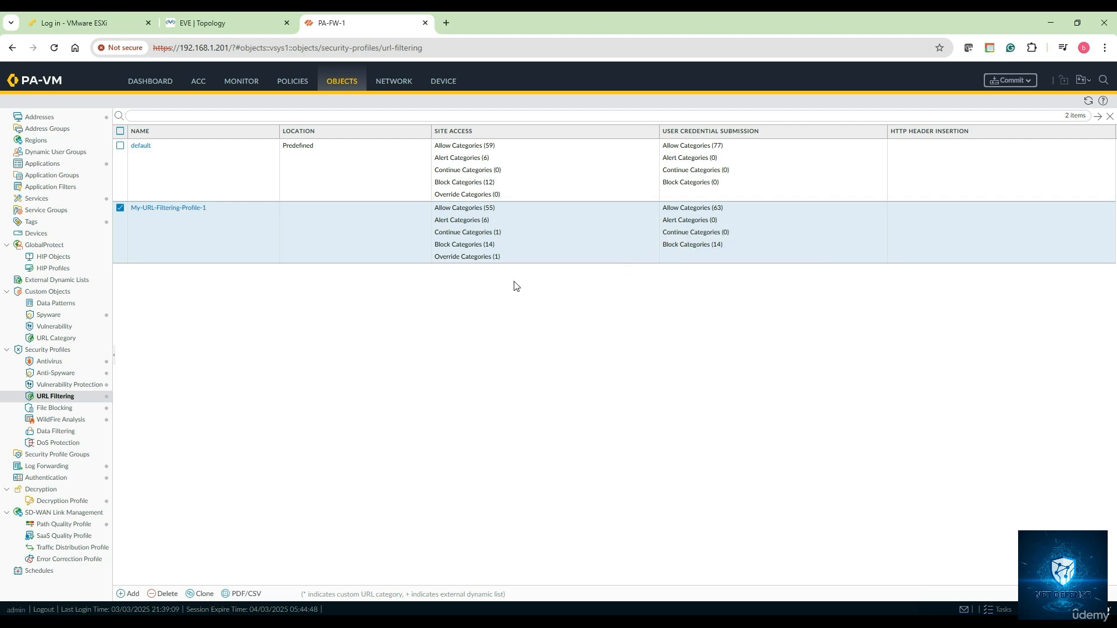
left_click(651, 234)
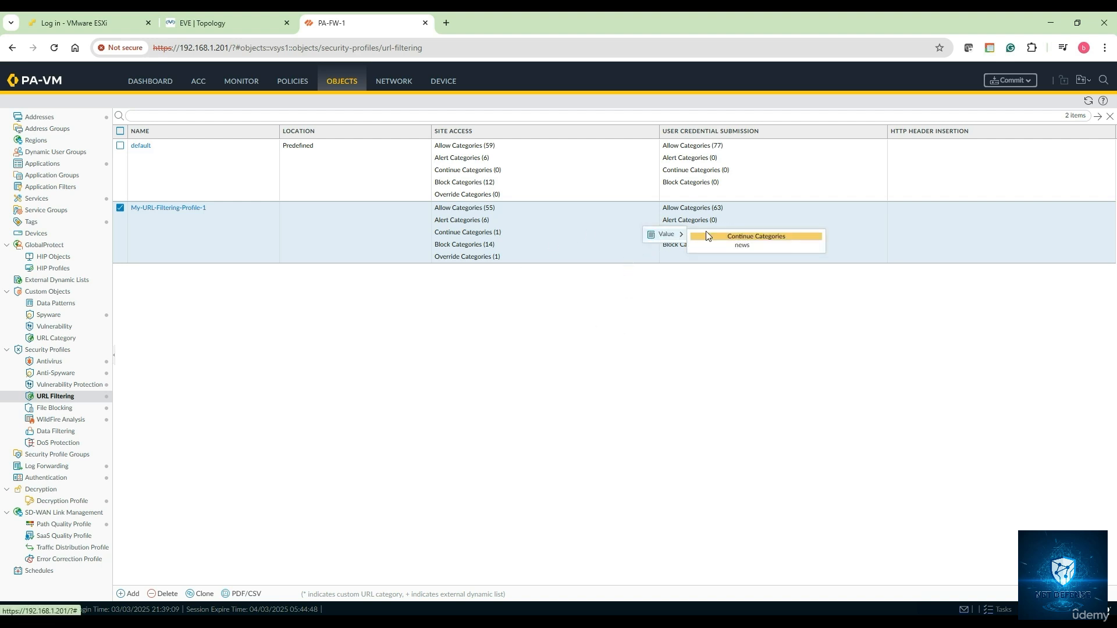
left_click(607, 289)
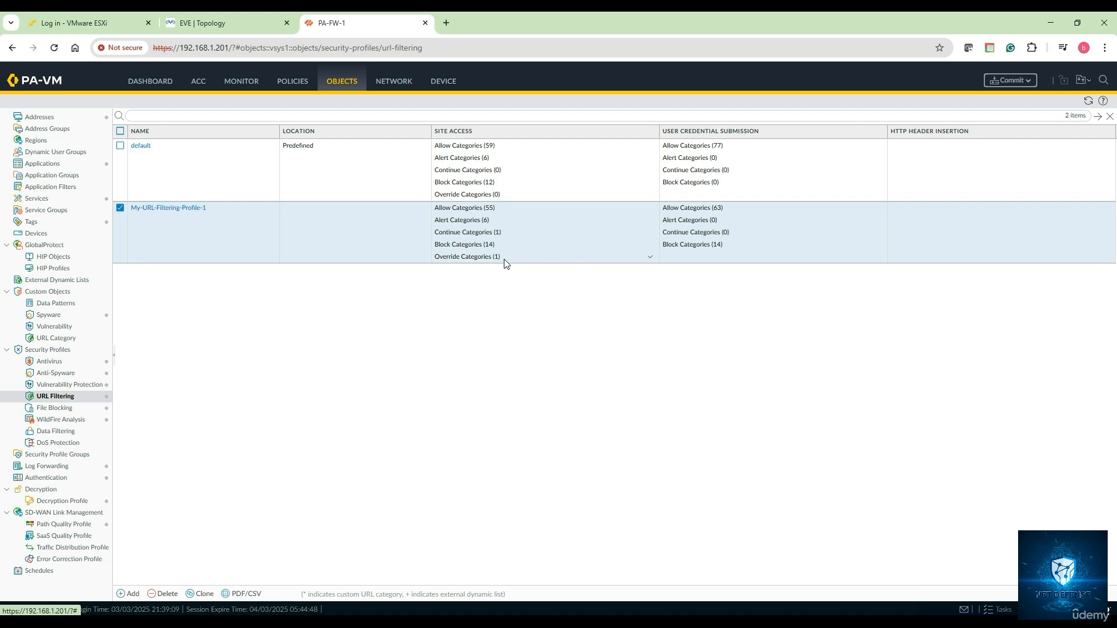
left_click(652, 247)
mouse_move(652, 249)
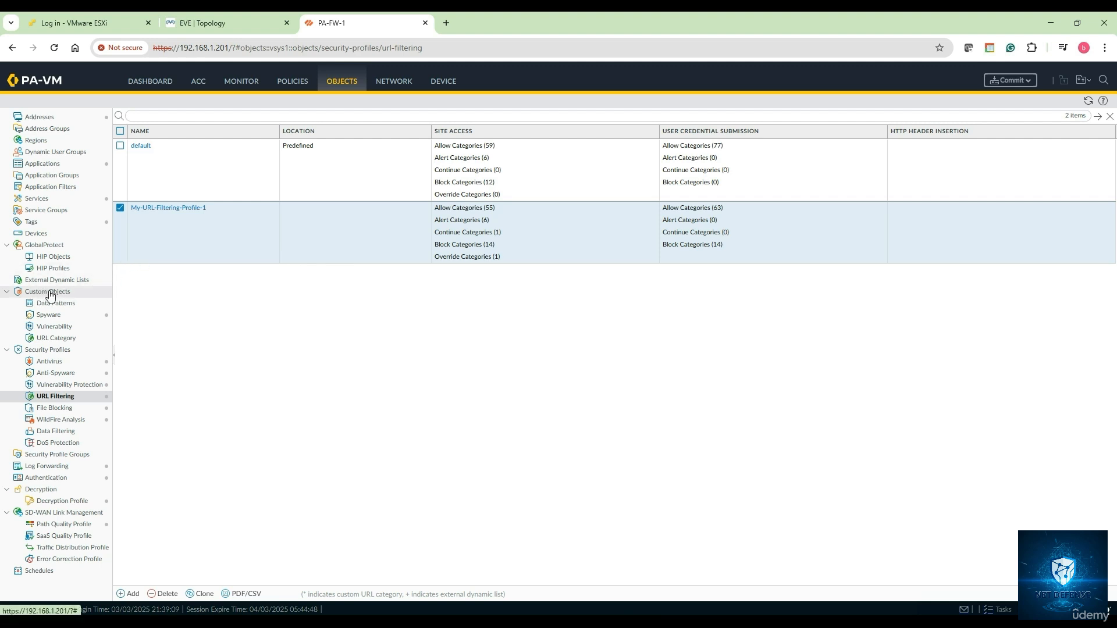
Add a new custom URL category, dismissing the trailing slash notice
left_click(57, 339)
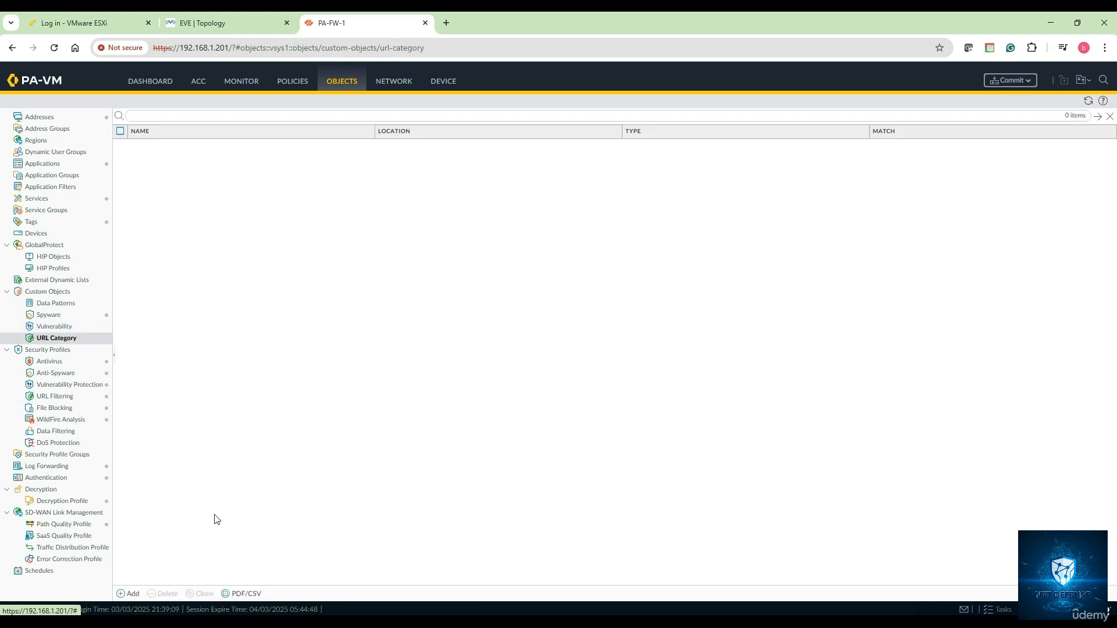
left_click(131, 600)
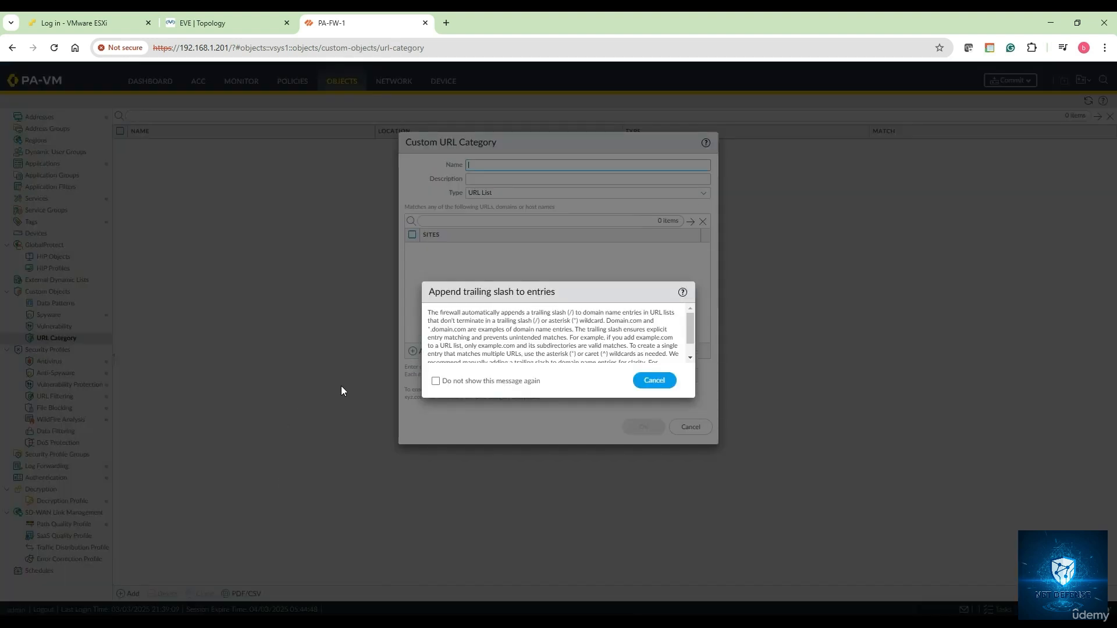
left_click(654, 380)
Name it custom-url-profile-1, reuse the name as description, and keep type URL List
left_click(480, 164)
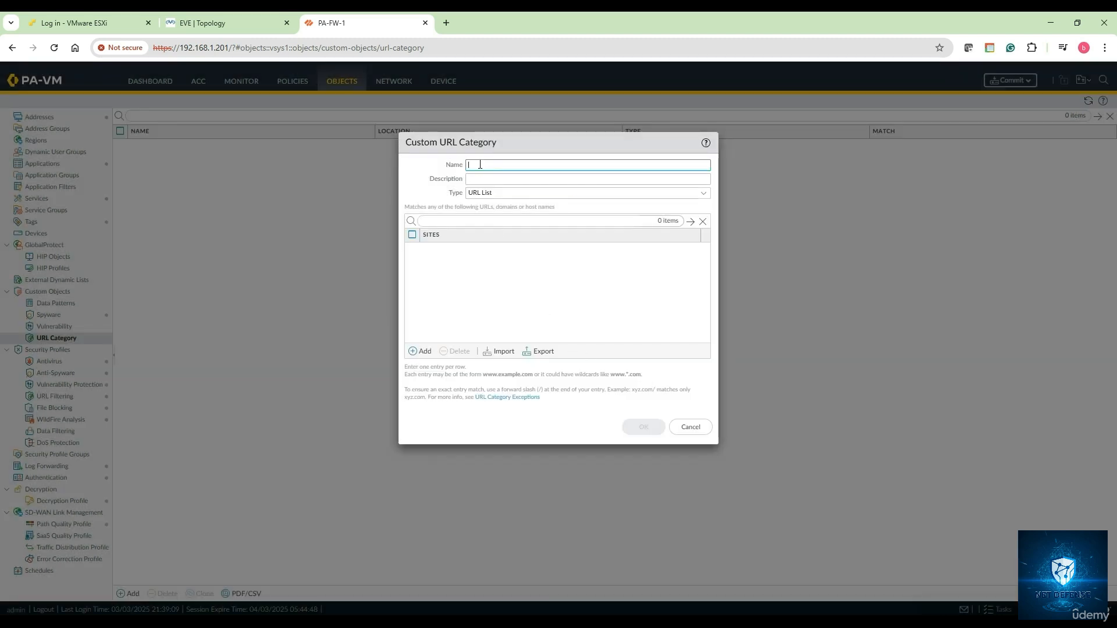
type("cu")
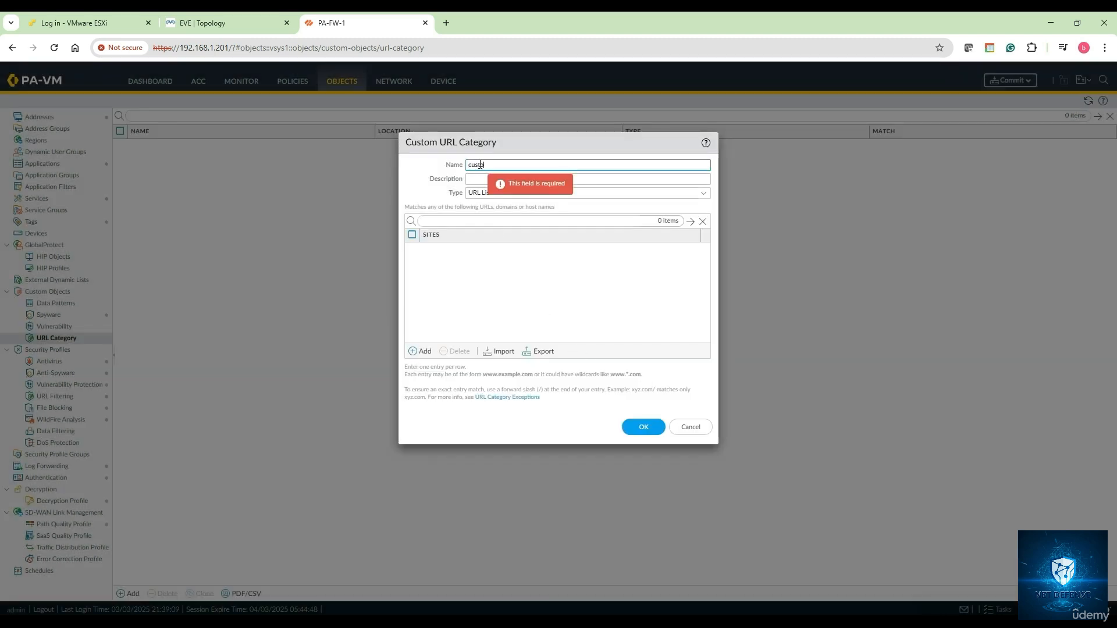
type("stom-url")
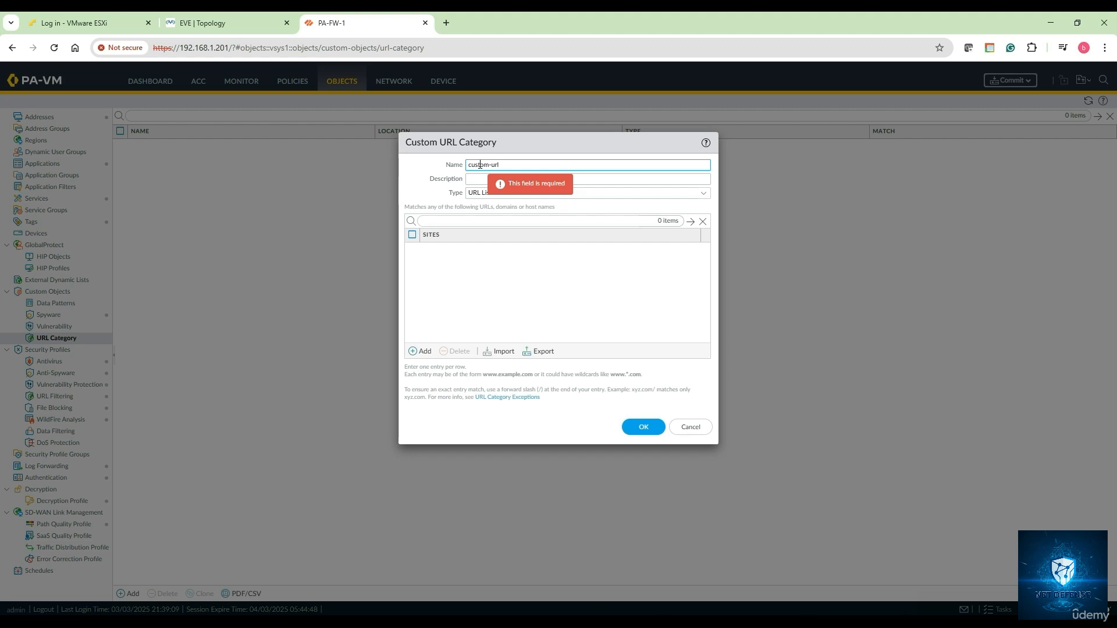
type("-profile-1")
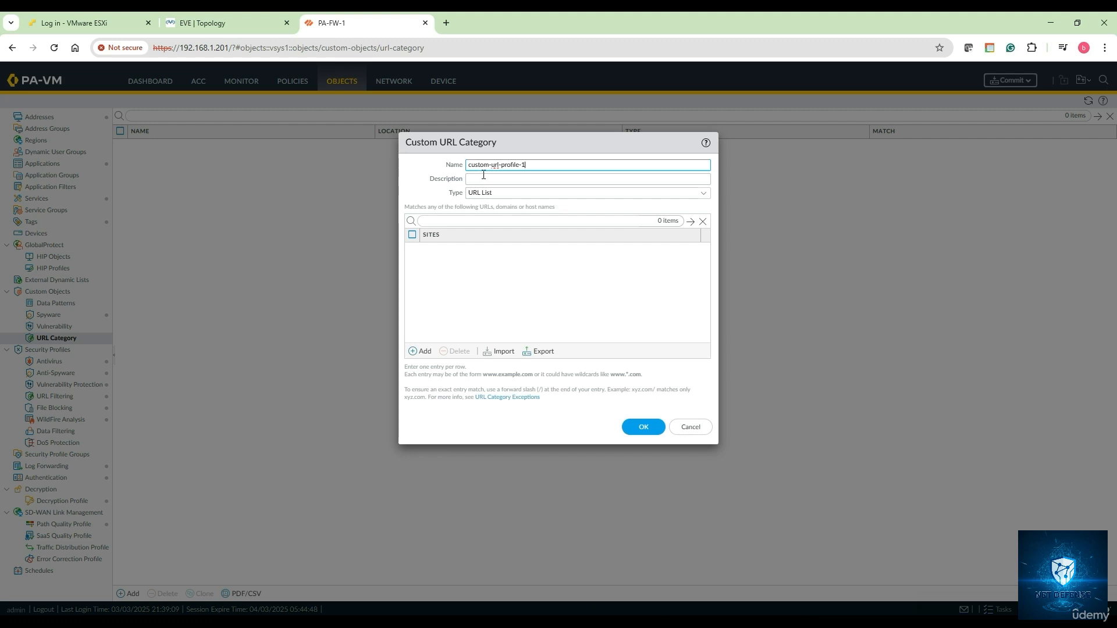
key("ctrl+a")
key("ctrl+c")
left_click(486, 179)
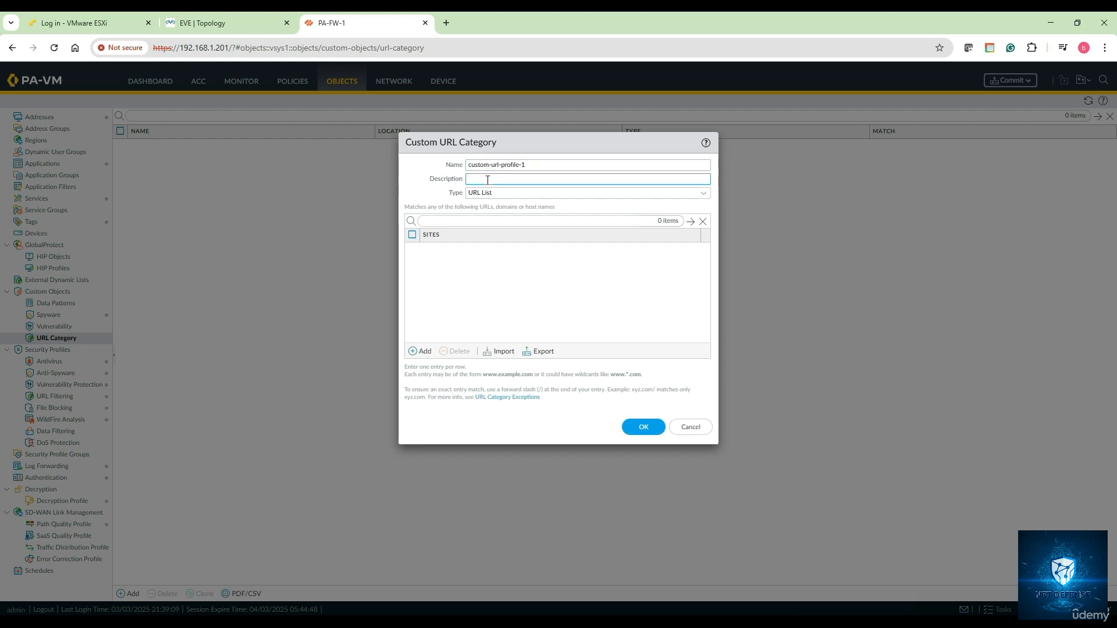
key("ctrl+v")
left_click(703, 193)
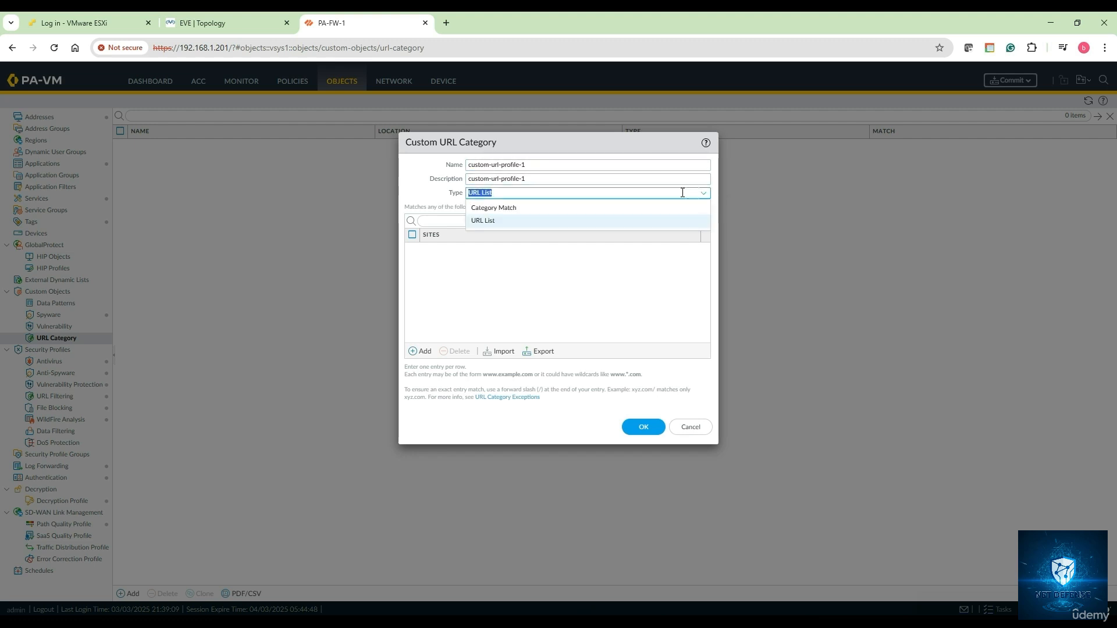
left_click(520, 225)
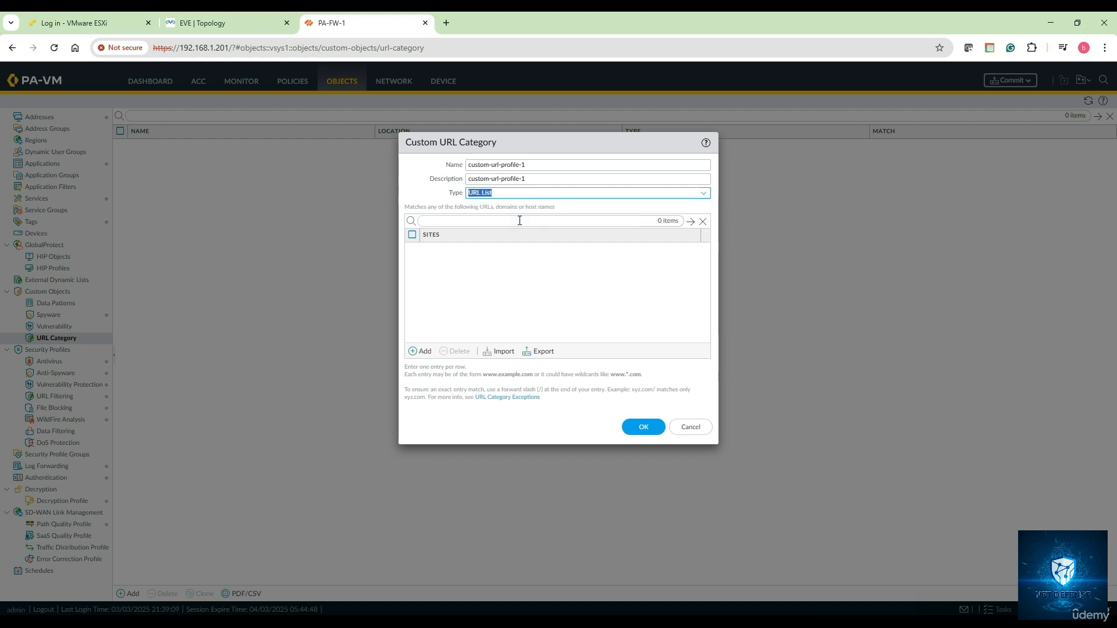
left_click(515, 294)
List cnn.com, espn.com, timesofindia.com and x.com (twitter.com) as sites and save the category
left_click(420, 351)
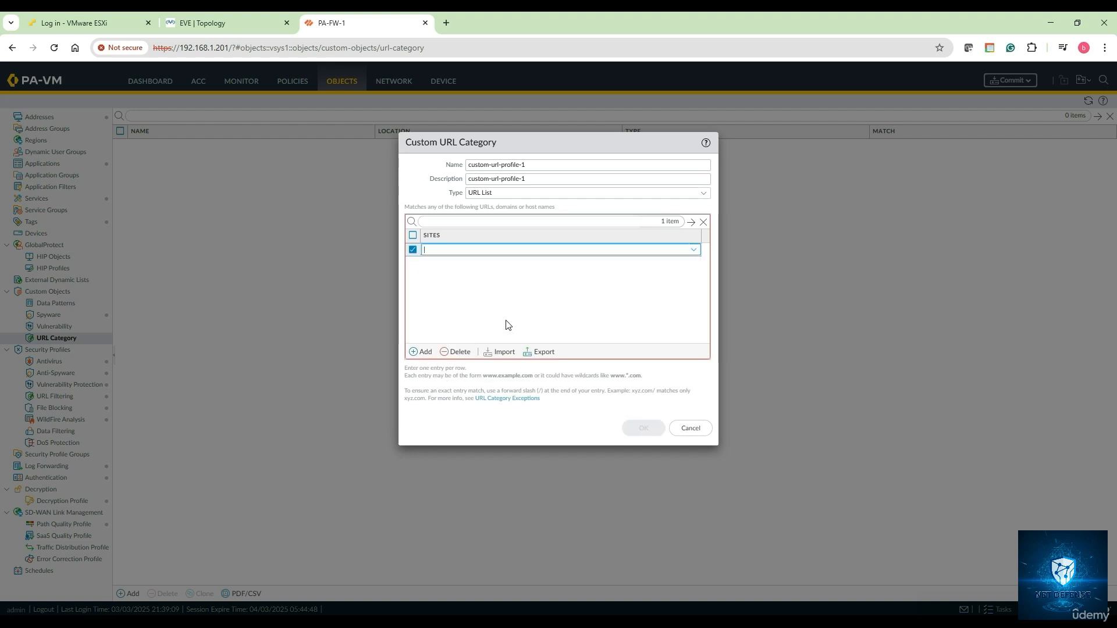
type("cnn.com")
left_click(423, 352)
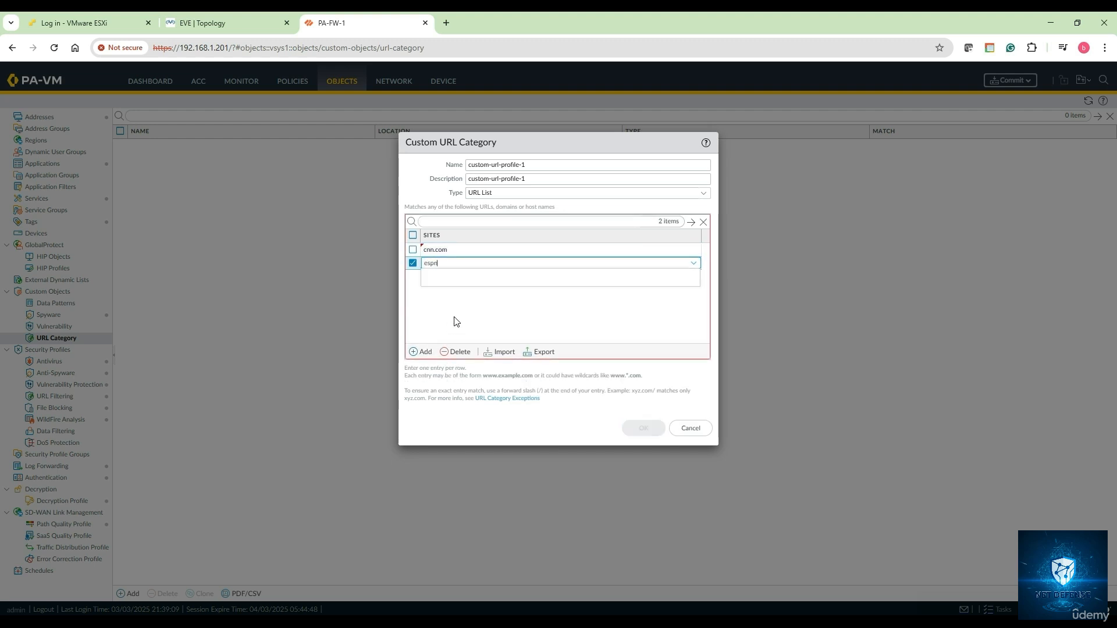
left_click(423, 352)
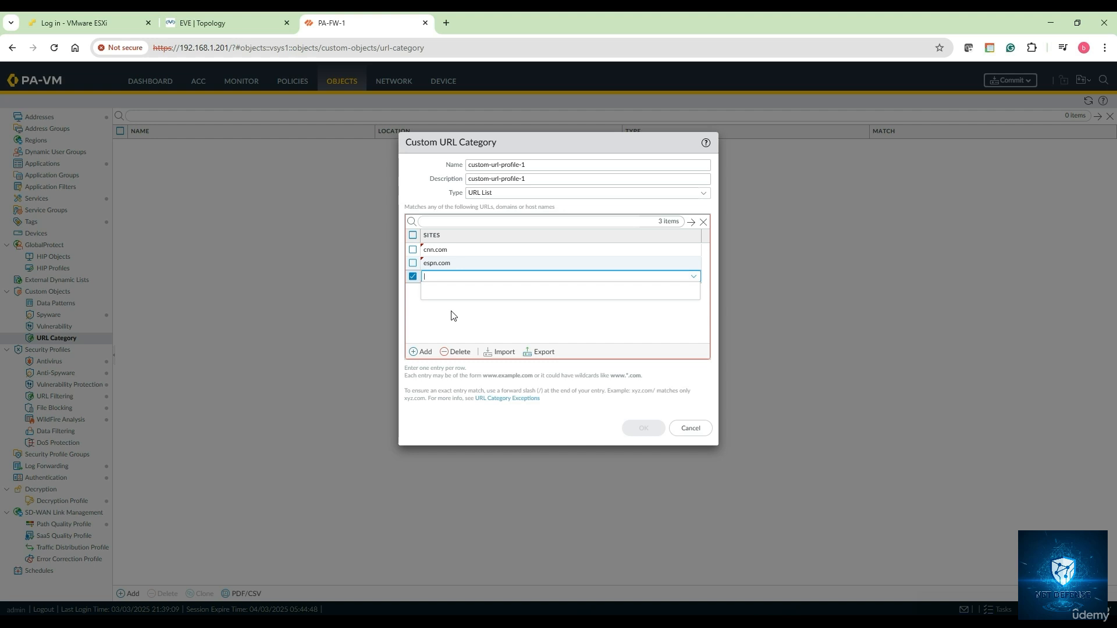
type("timesofindia.com")
left_click(426, 352)
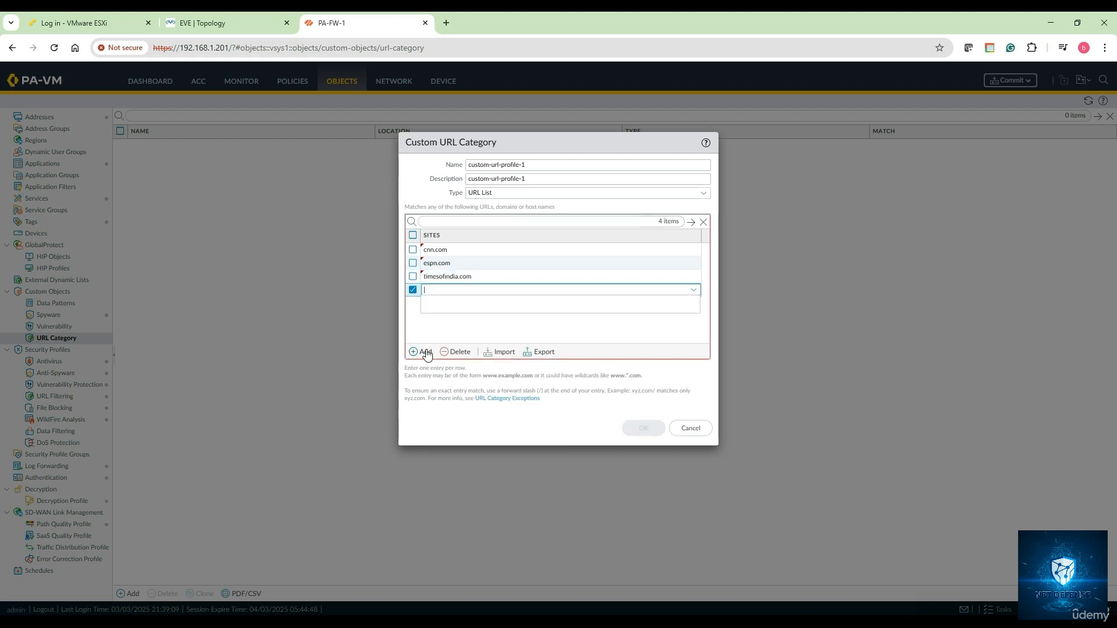
type("x.")
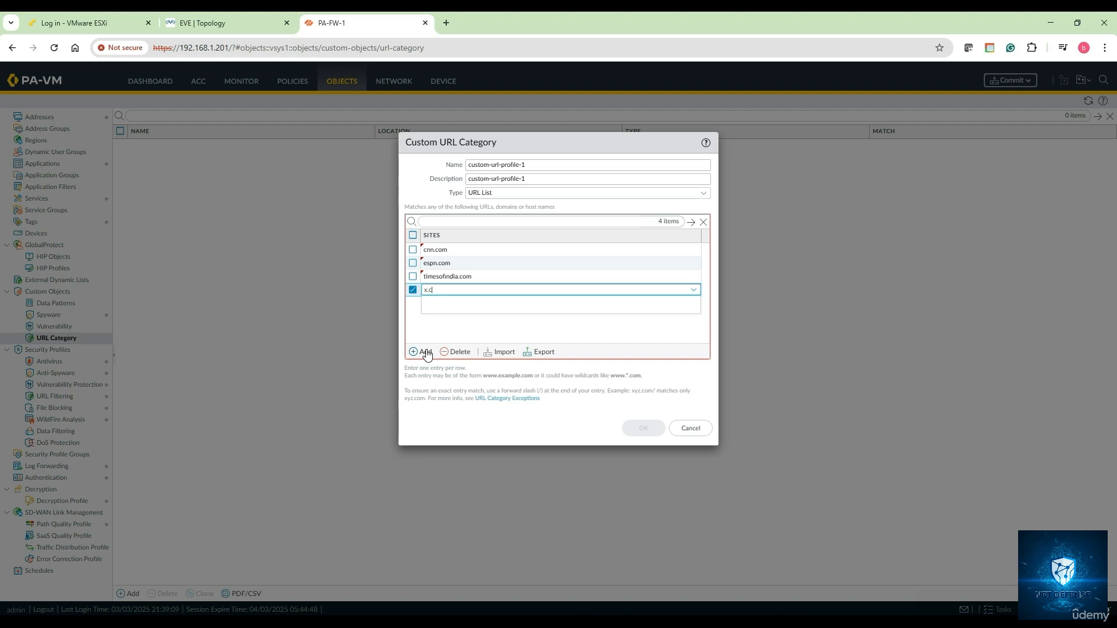
type("com")
left_click(458, 337)
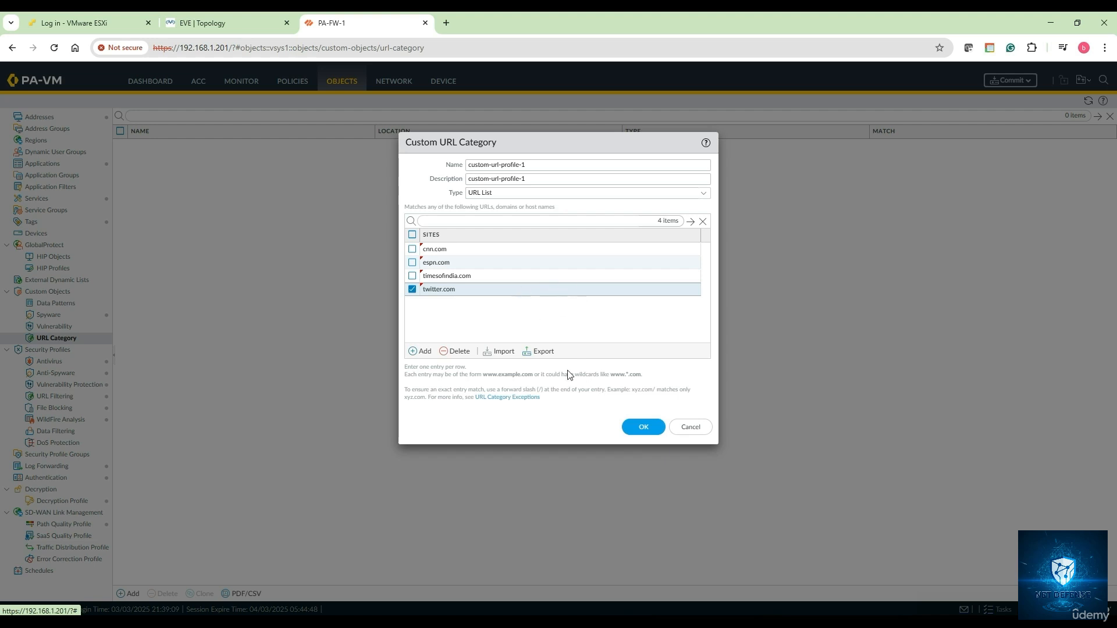
left_click(643, 429)
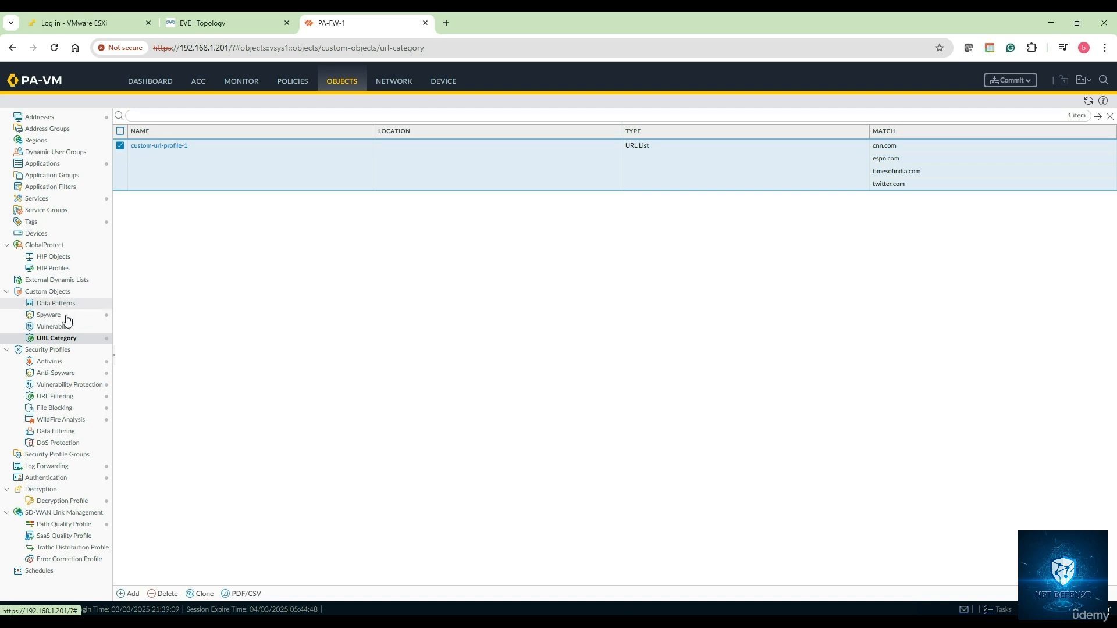
In My-URL-Filtering-Profile-1, set custom-url-profile-1 site access to block and save the profile
left_click(64, 397)
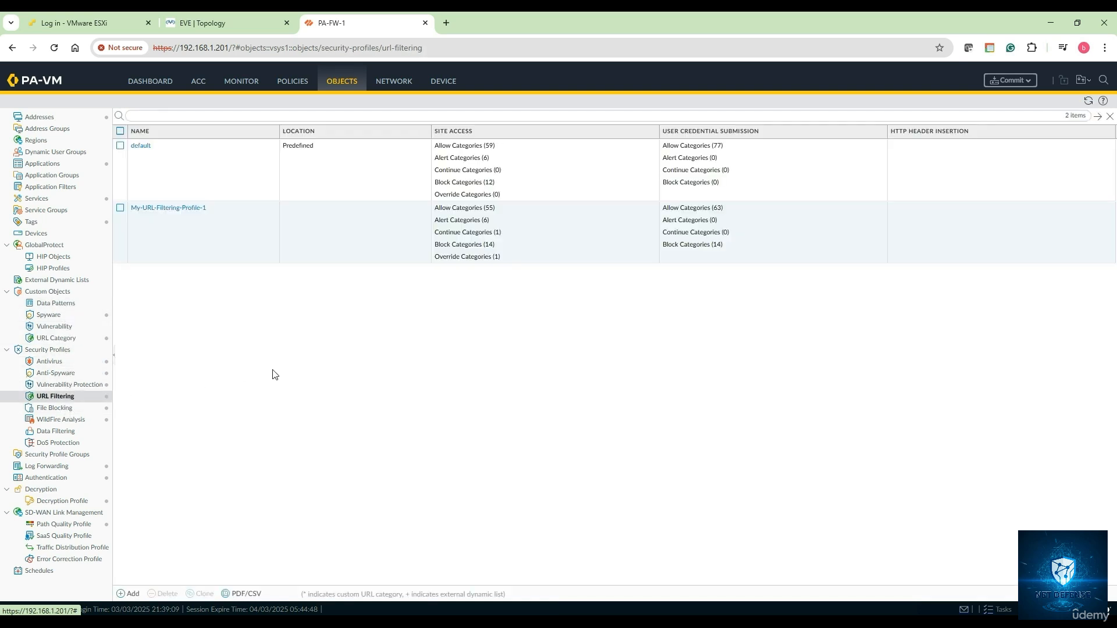
left_click(168, 211)
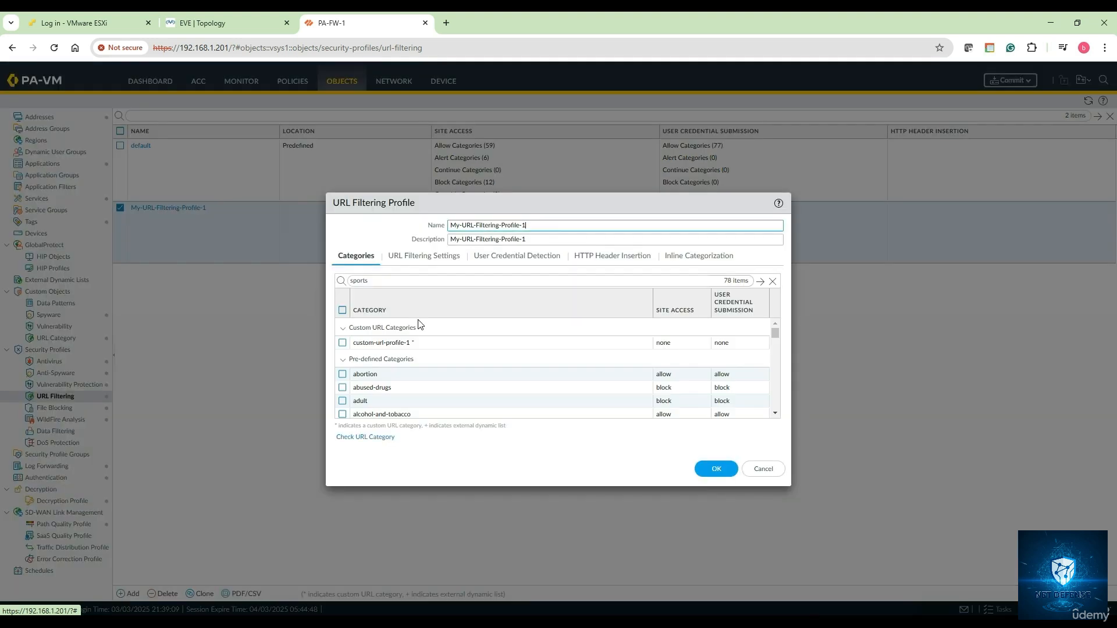
left_click(343, 360)
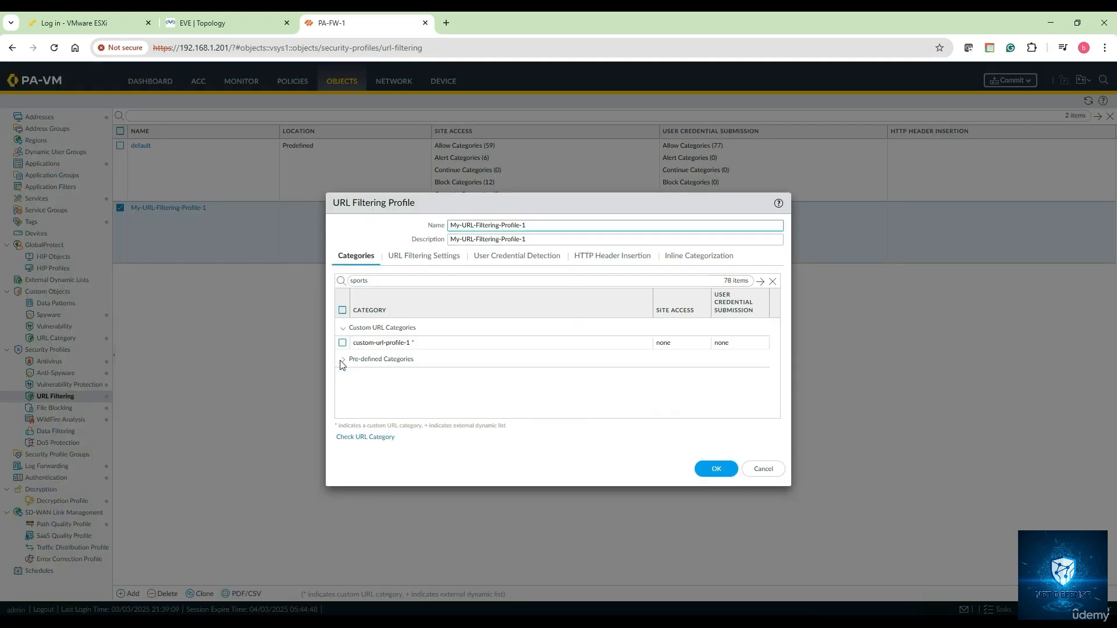
left_click(342, 328)
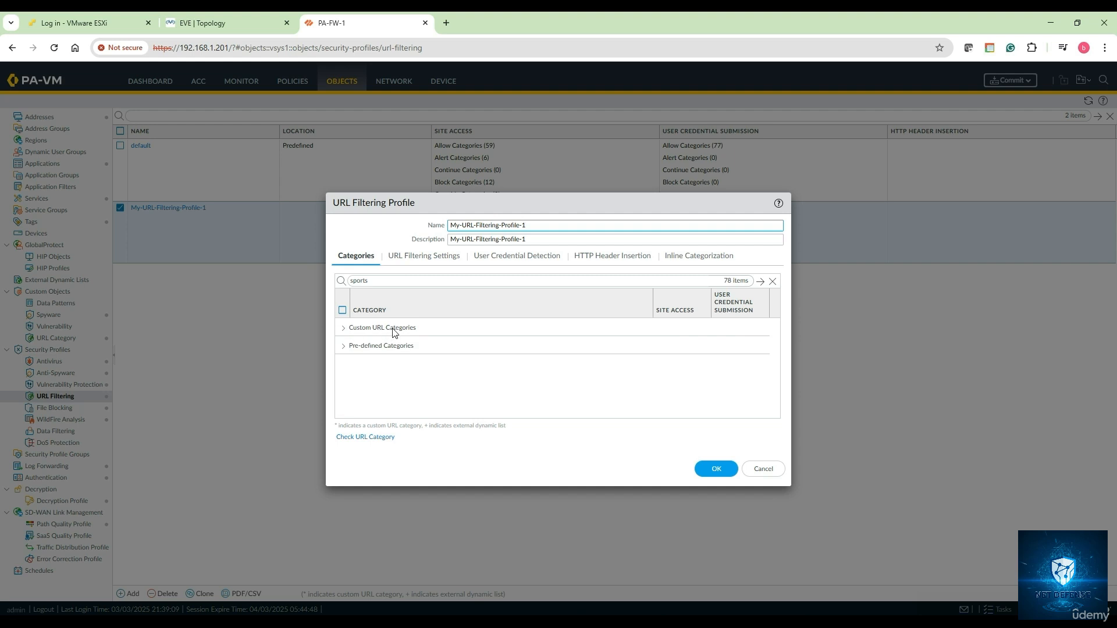
left_click(344, 328)
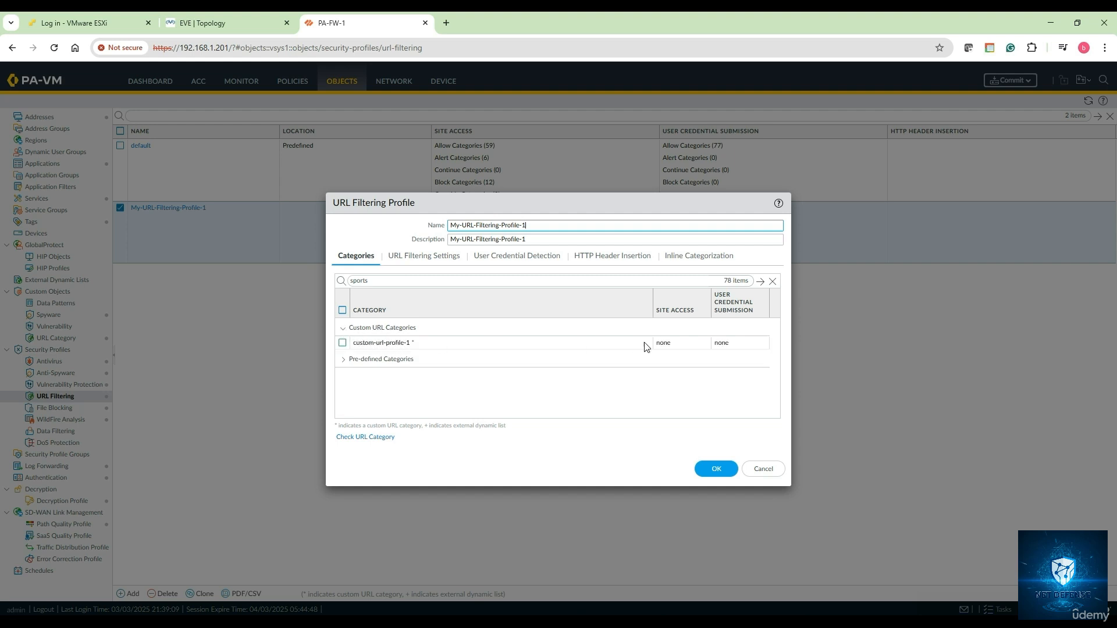
left_click(685, 341)
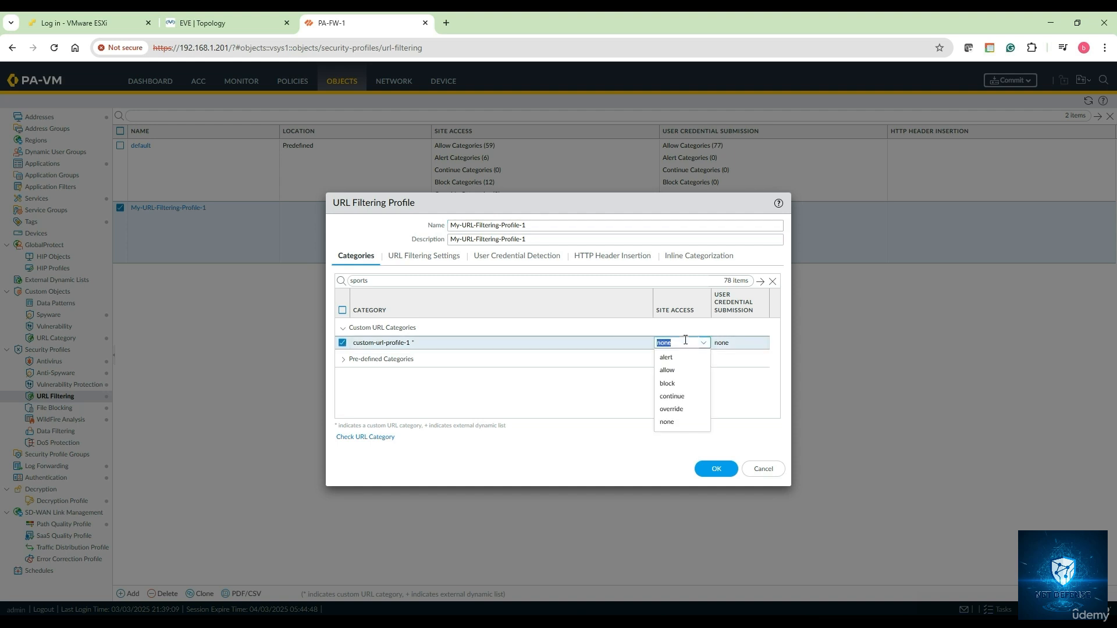
left_click(685, 385)
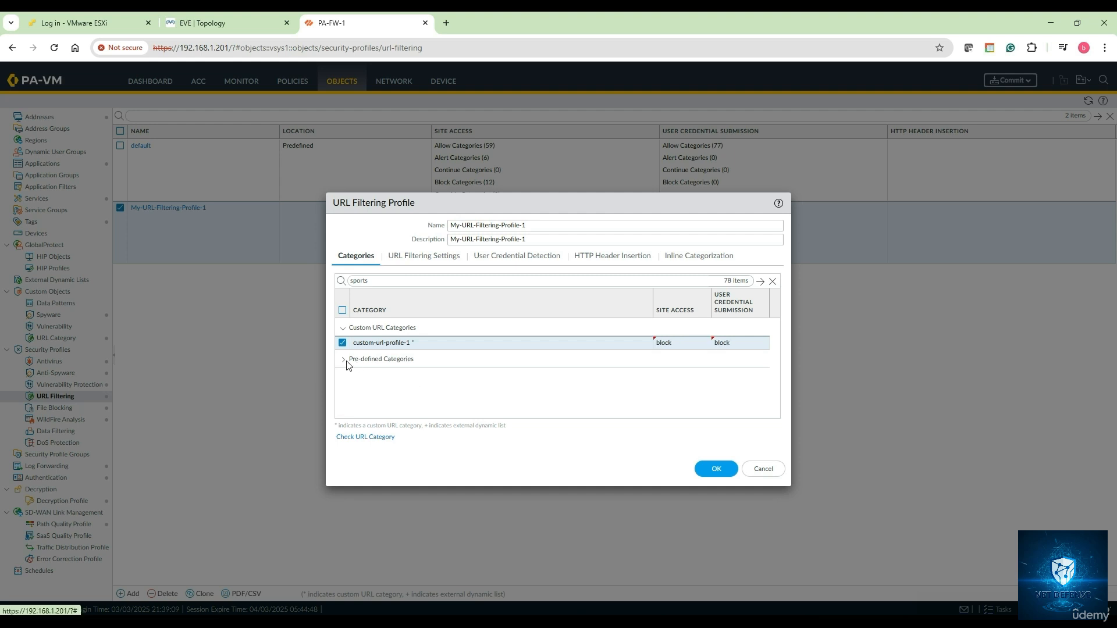
left_click(714, 467)
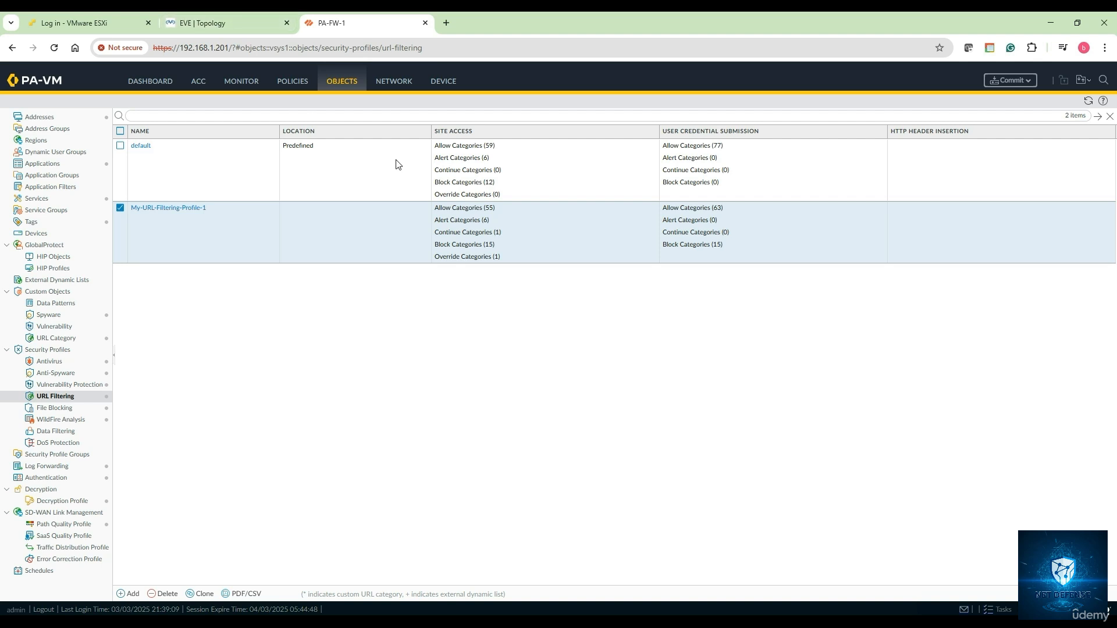
Open Device > Setup > Content-ID and review the URL Filtering timeouts without changing them
left_click(445, 83)
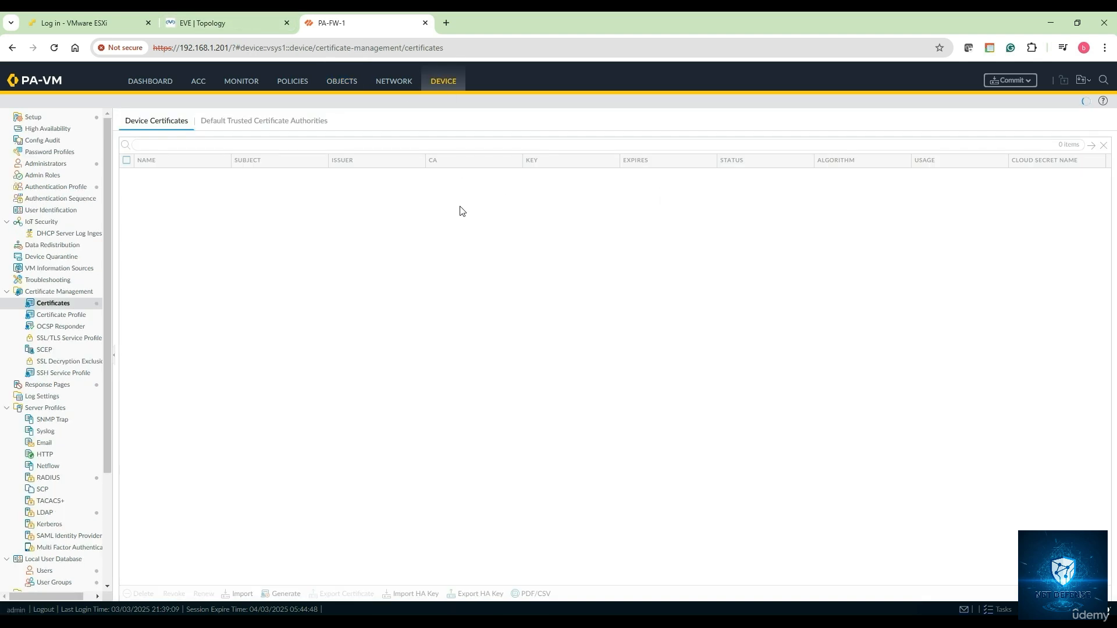
left_click(41, 120)
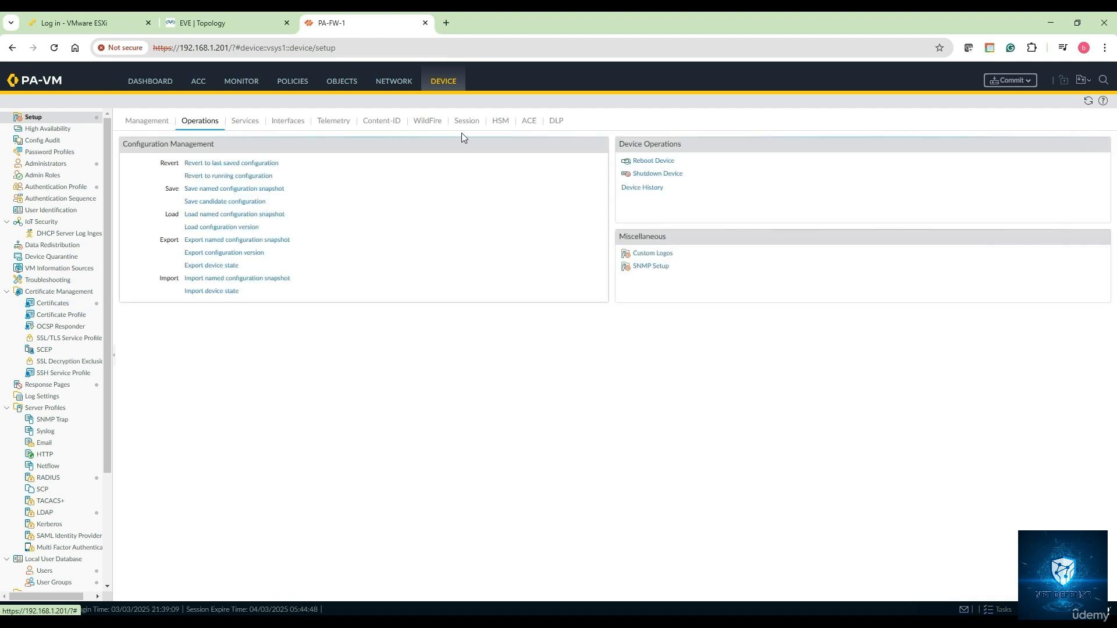
left_click(379, 130)
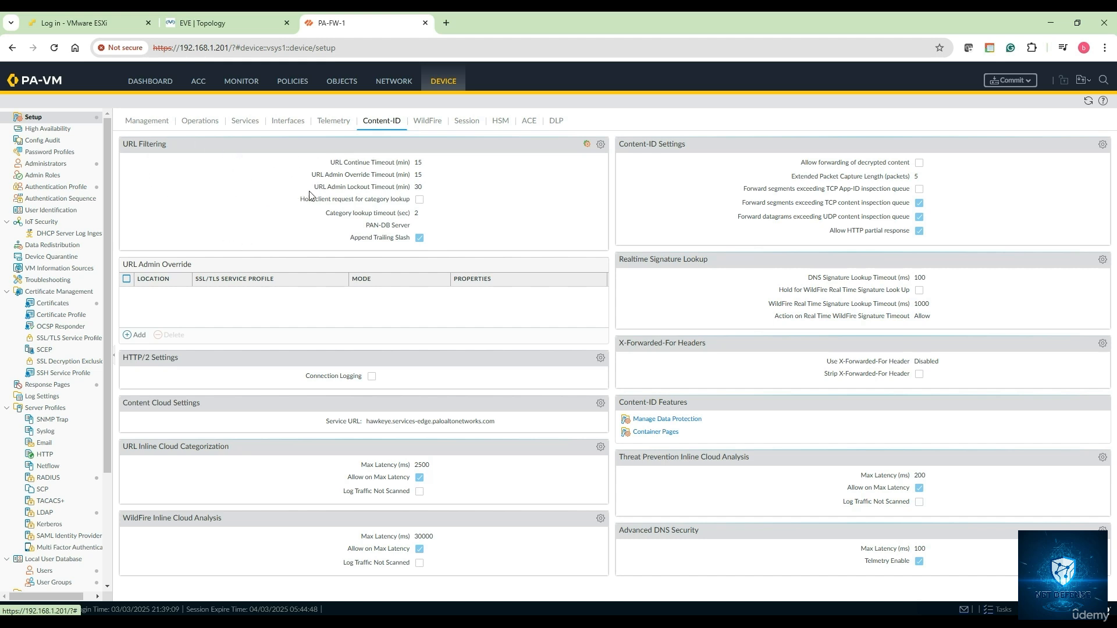
left_click(601, 145)
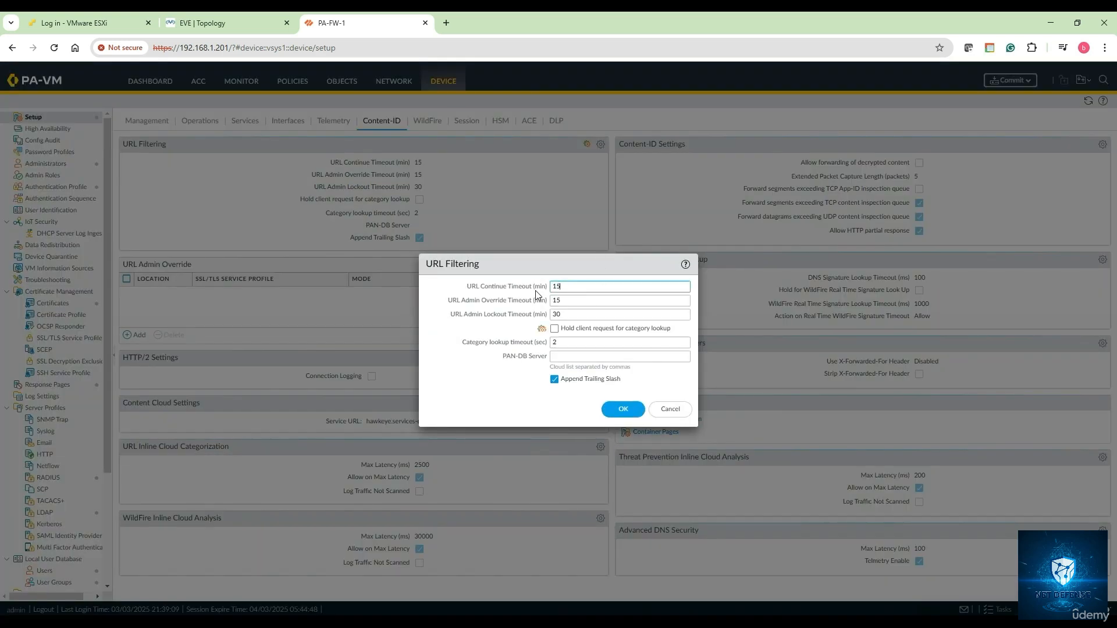
left_click(635, 411)
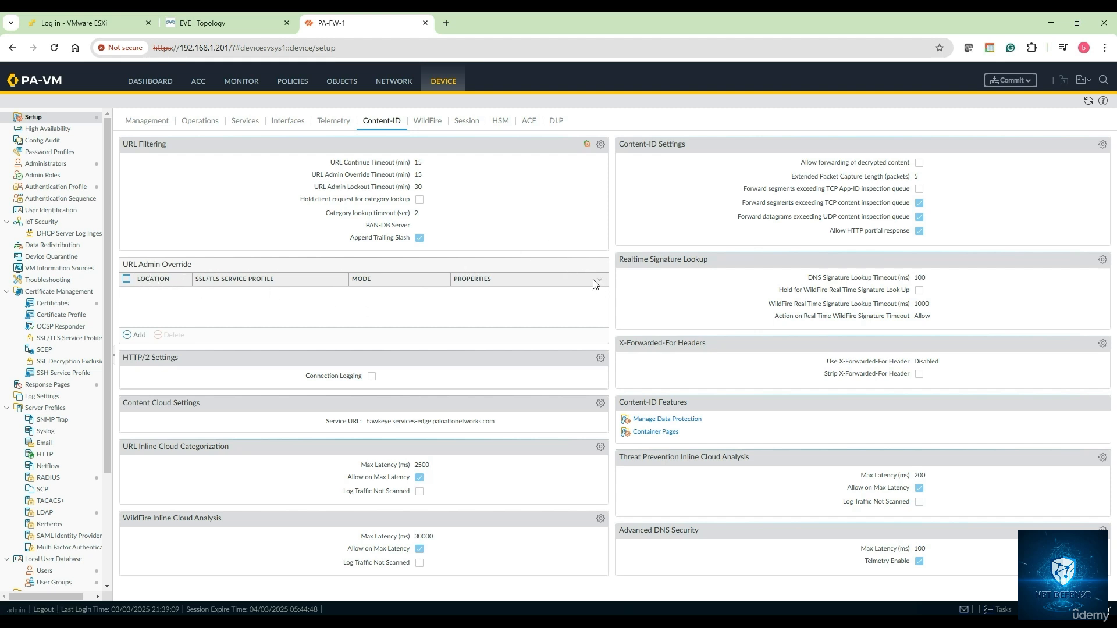
Add a URL Admin Override with an entered and confirmed password, keeping transparent mode
left_click(135, 335)
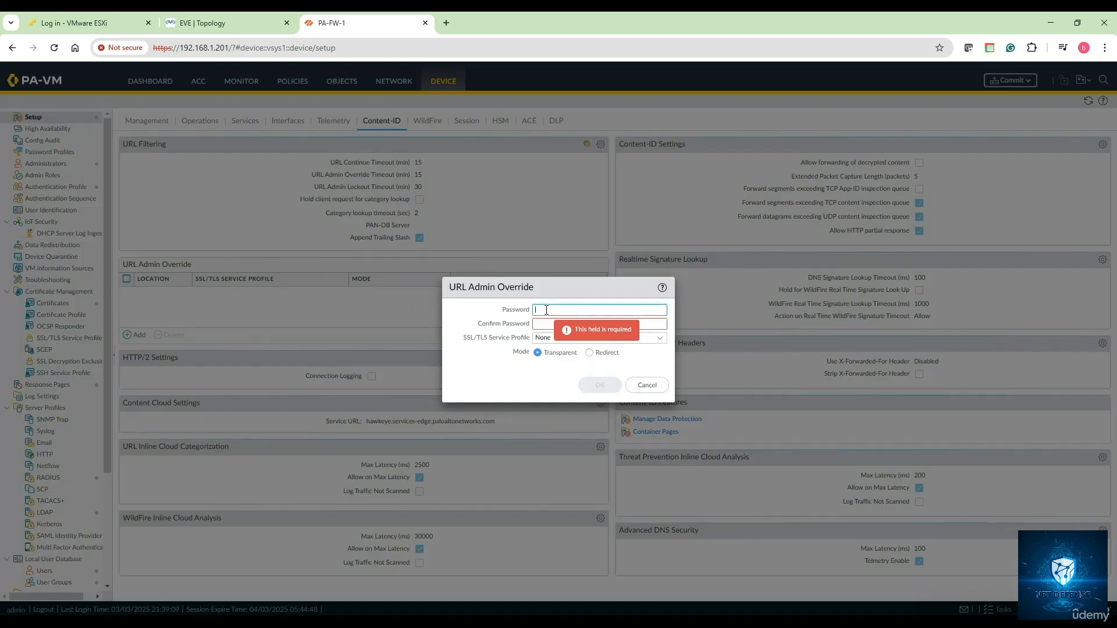
type("••••")
left_click(541, 324)
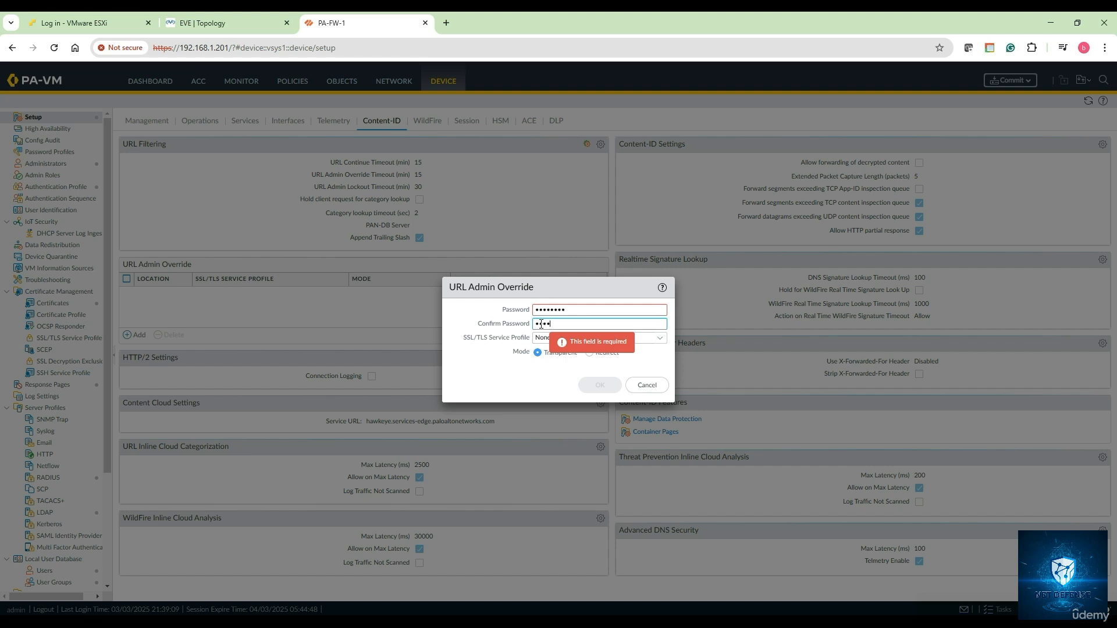
type("••••••••")
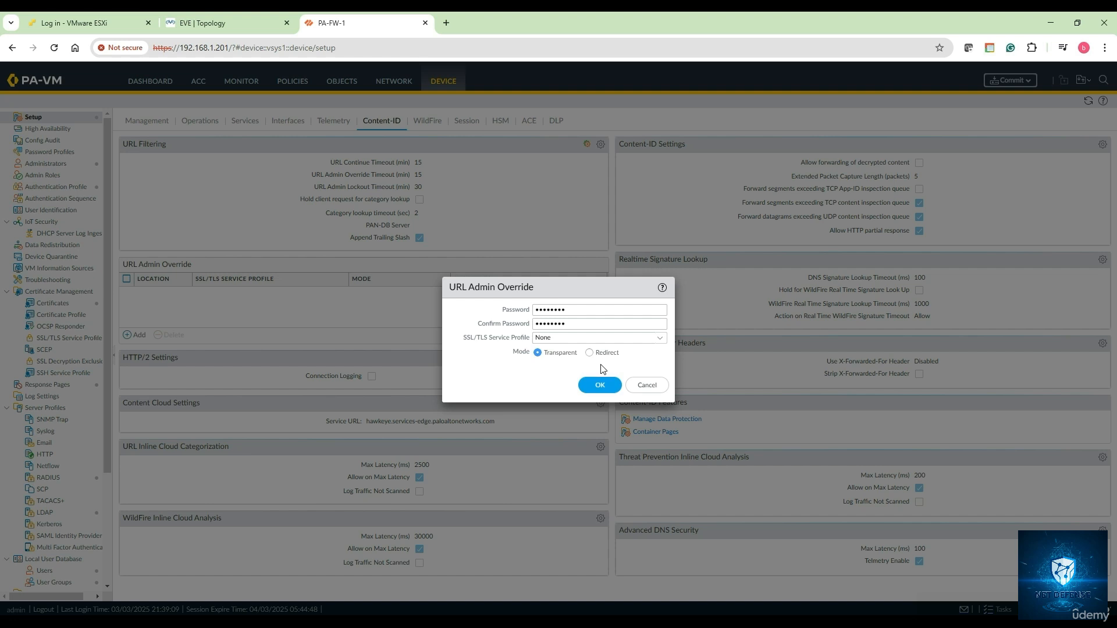
left_click(603, 386)
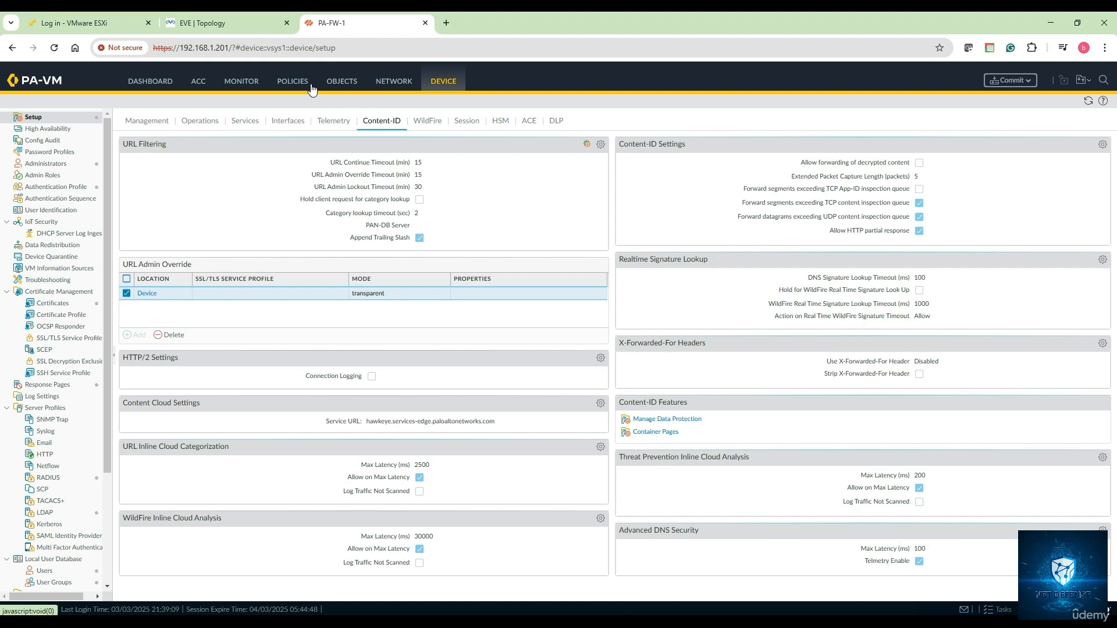
Set the Internet Access rule's URL Filtering profile to My-URL-Filtering-Profile-1 and save the rule
left_click(294, 82)
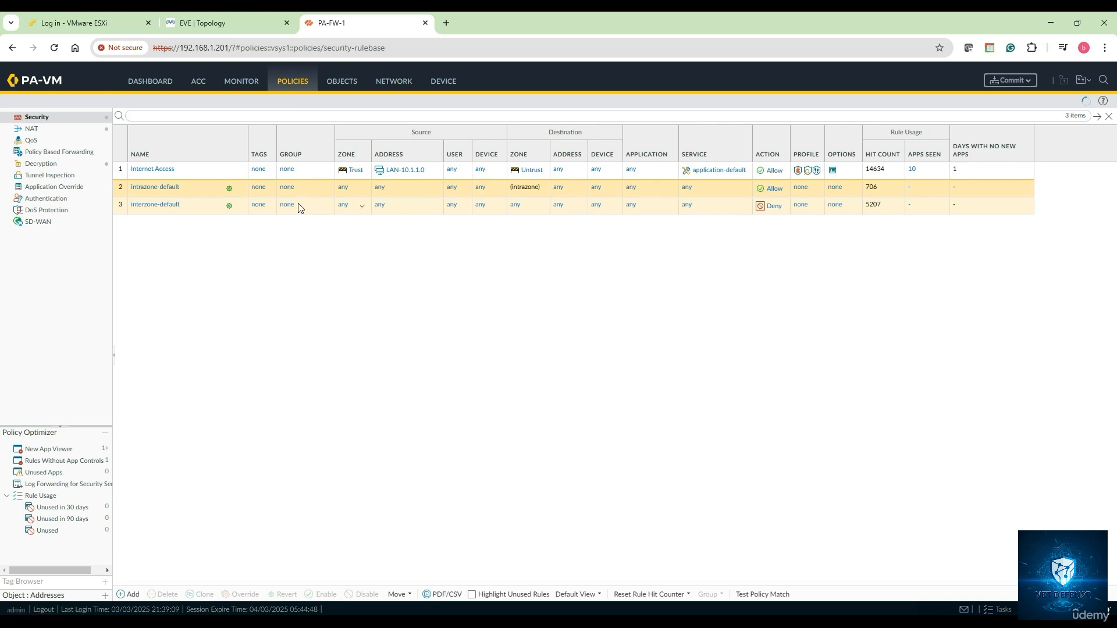
left_click(154, 170)
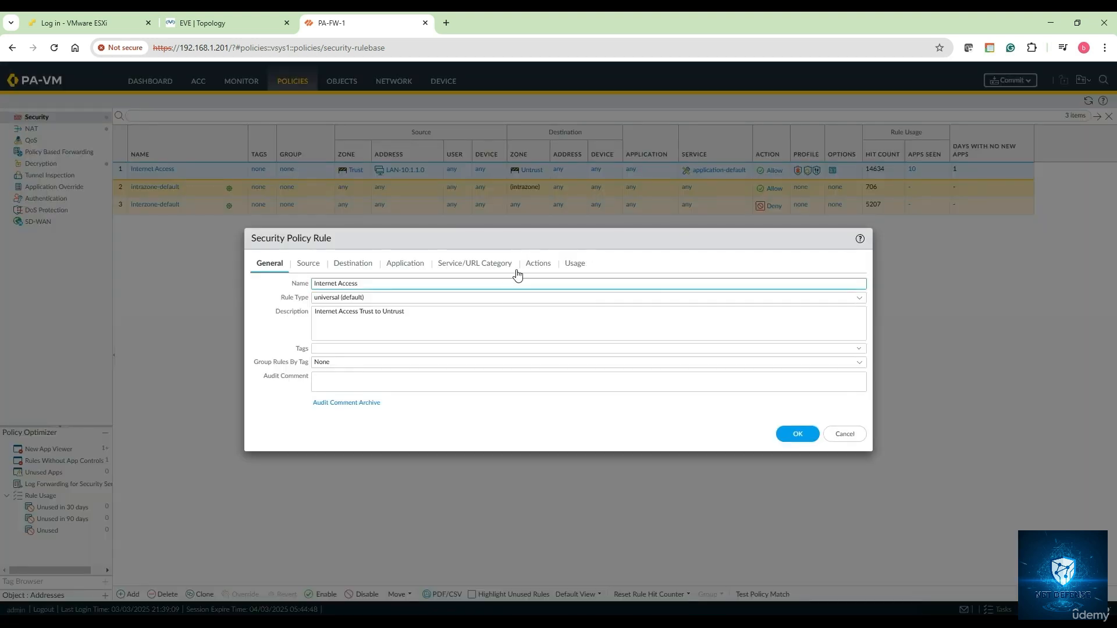
left_click(536, 267)
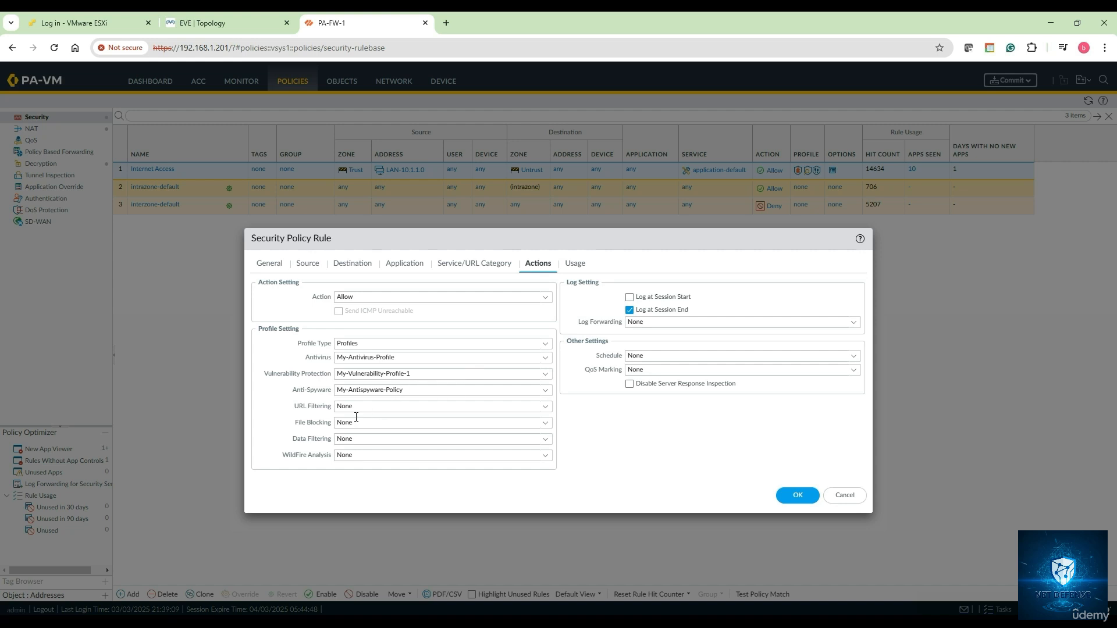
left_click(545, 406)
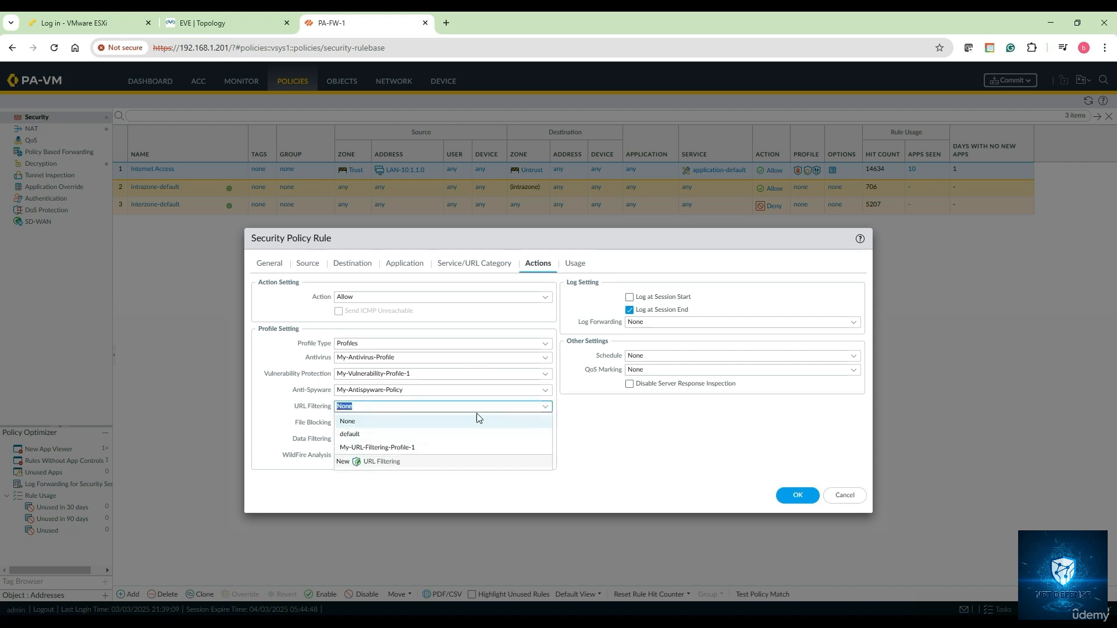
left_click(438, 448)
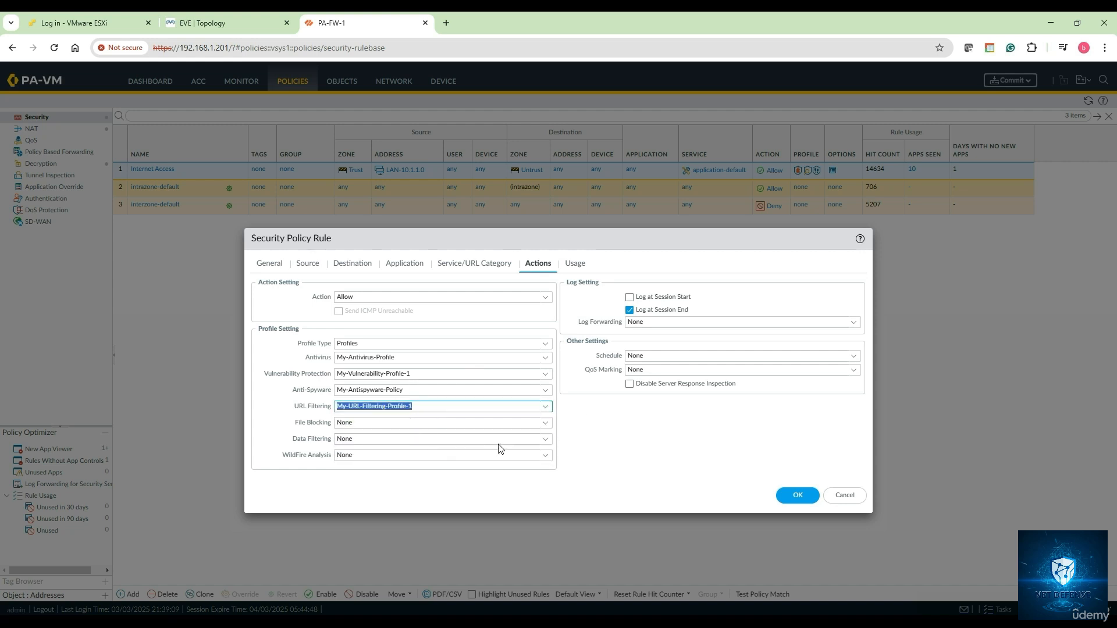
left_click(794, 496)
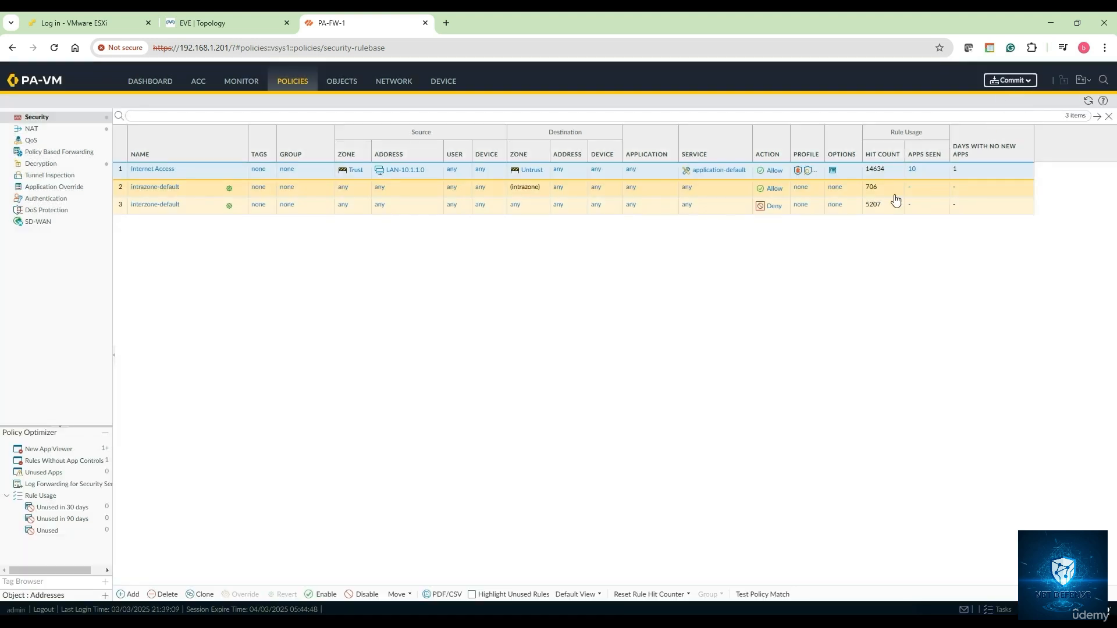
Commit all pending configuration changes to the PA-VM firewall
left_click(1010, 80)
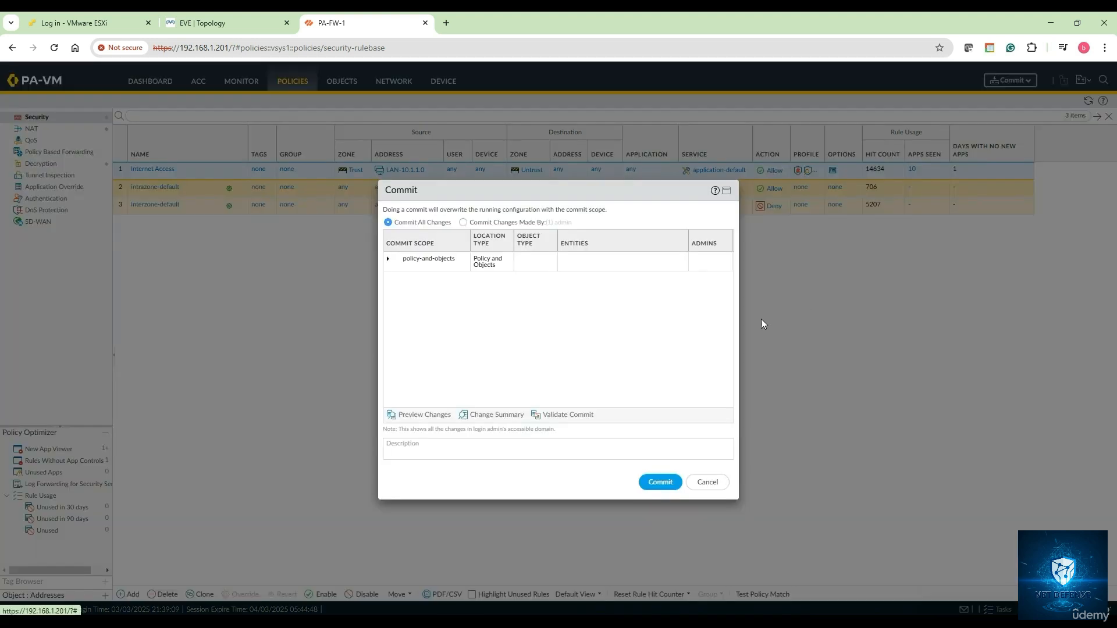
left_click(659, 482)
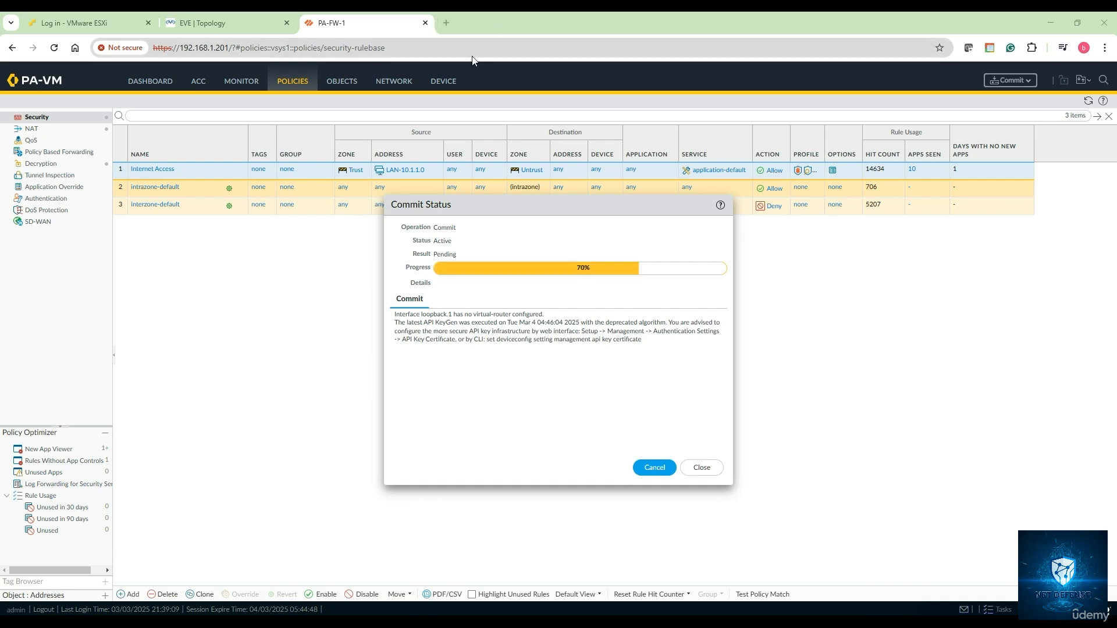
In a new browser tab, search Google for 'palo alto url check'
left_click(446, 24)
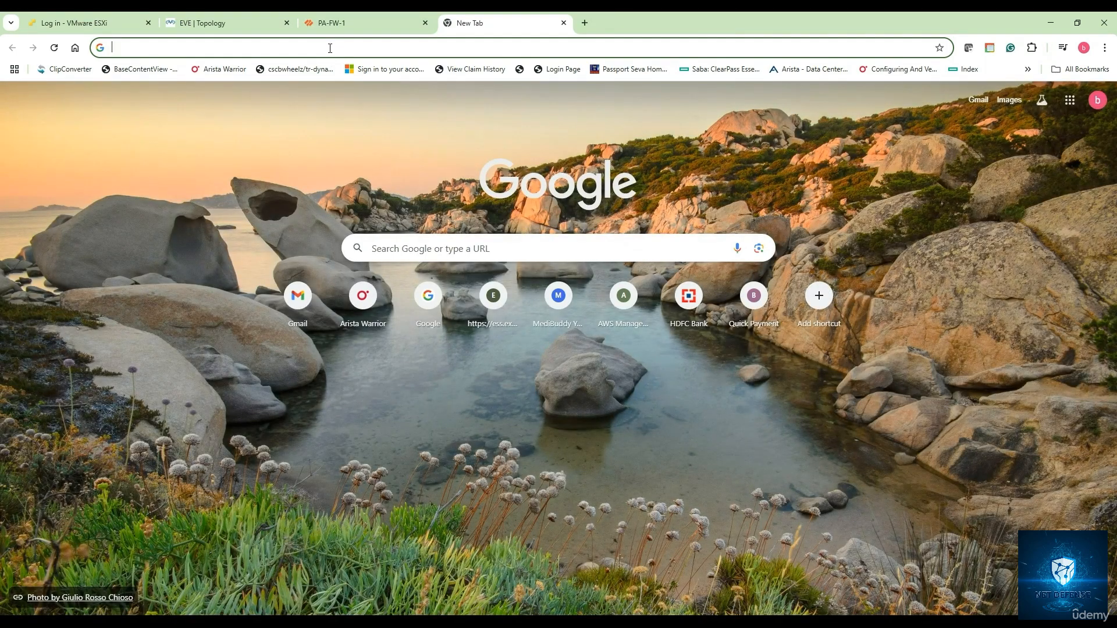
left_click(402, 249)
type("pa")
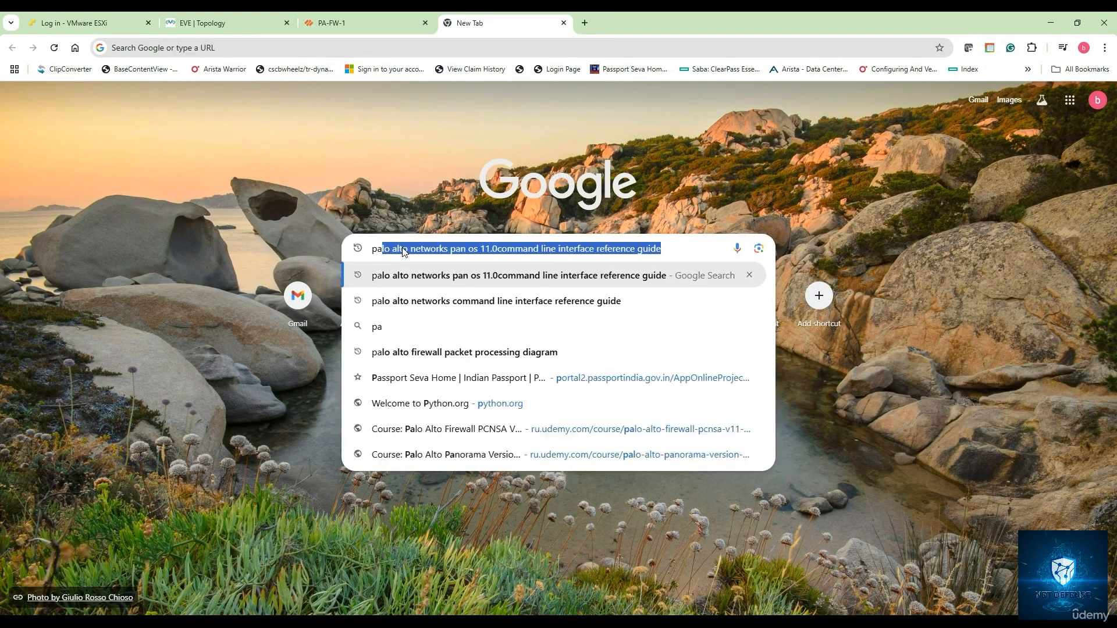
type("lo alto u")
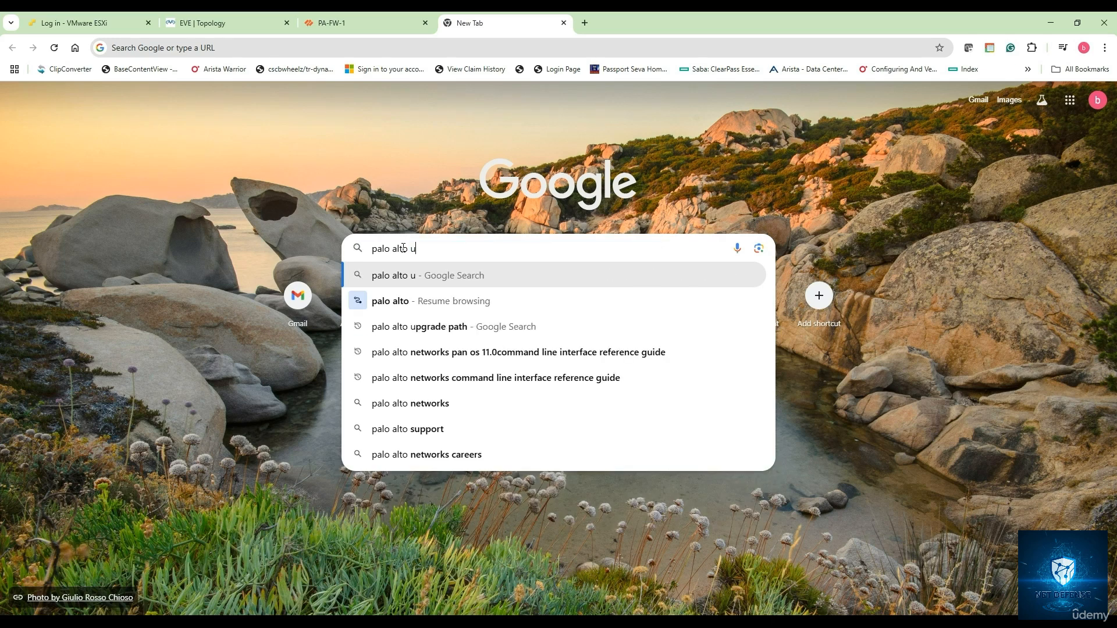
type("rl")
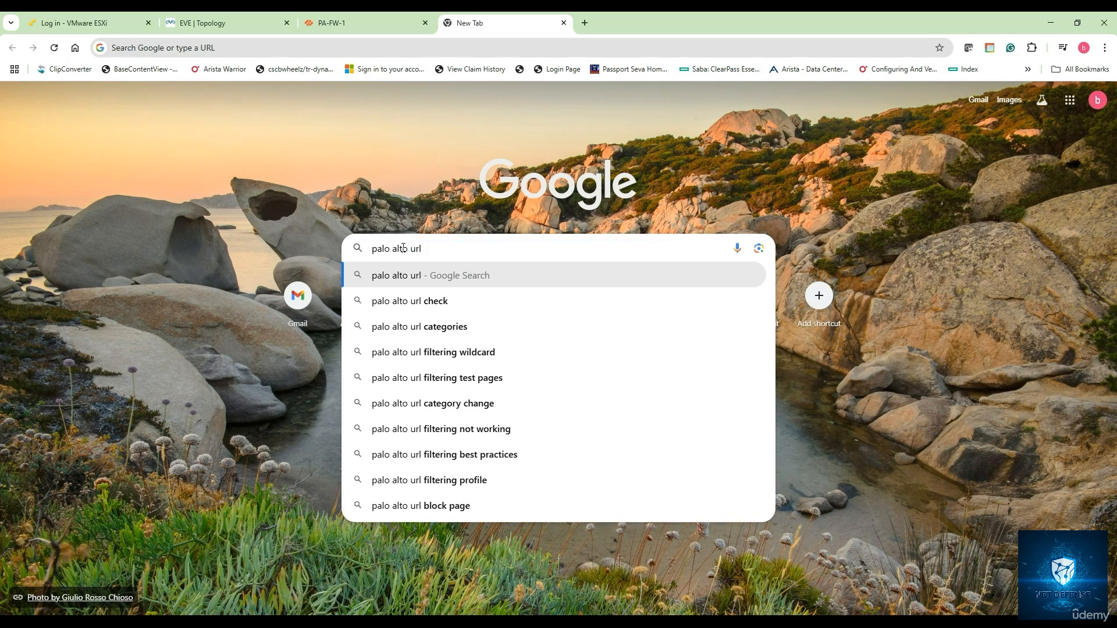
left_click(420, 302)
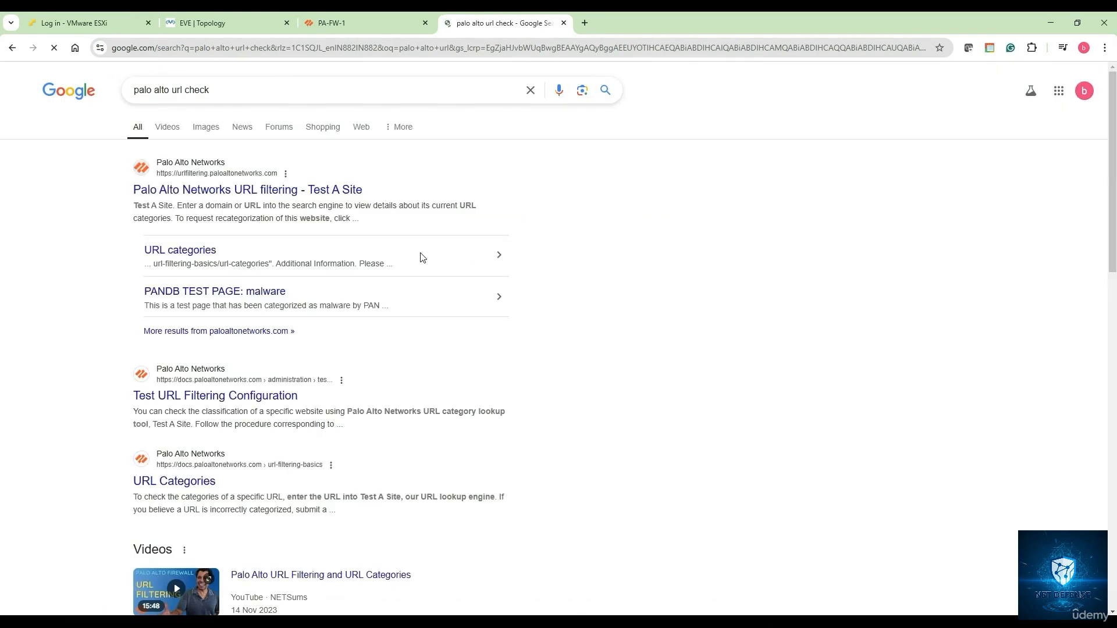
left_click(491, 219)
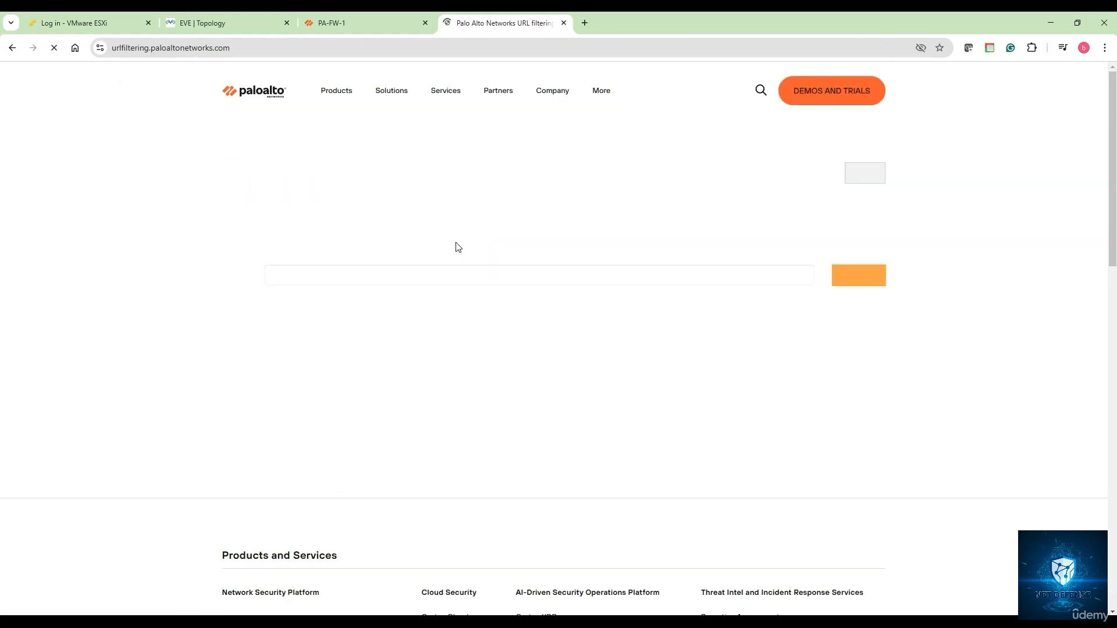
left_click(316, 278)
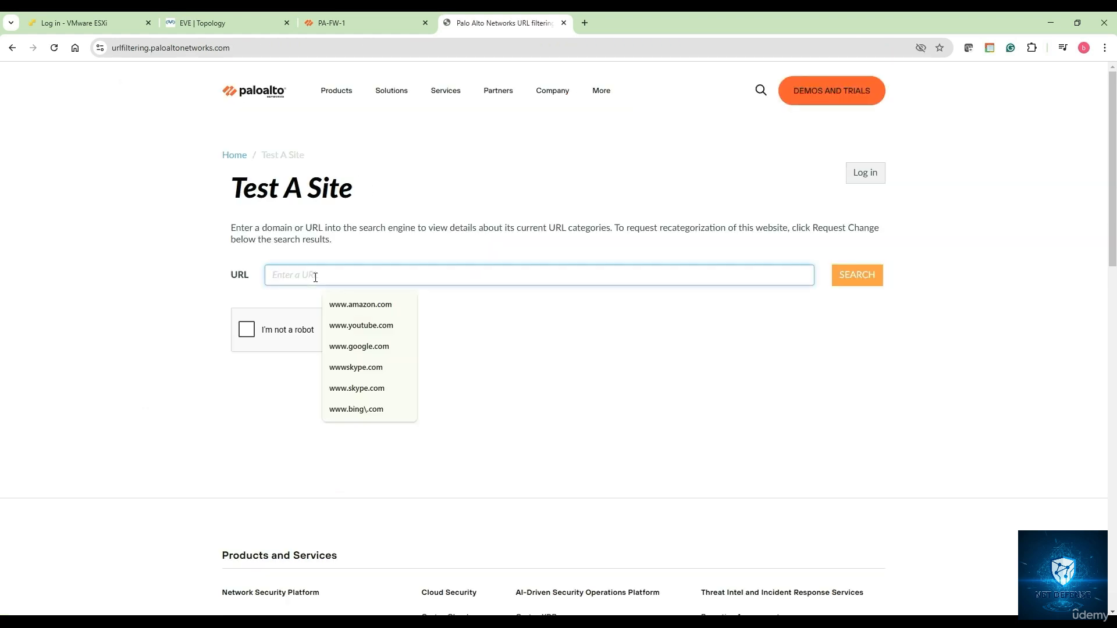
left_click(369, 308)
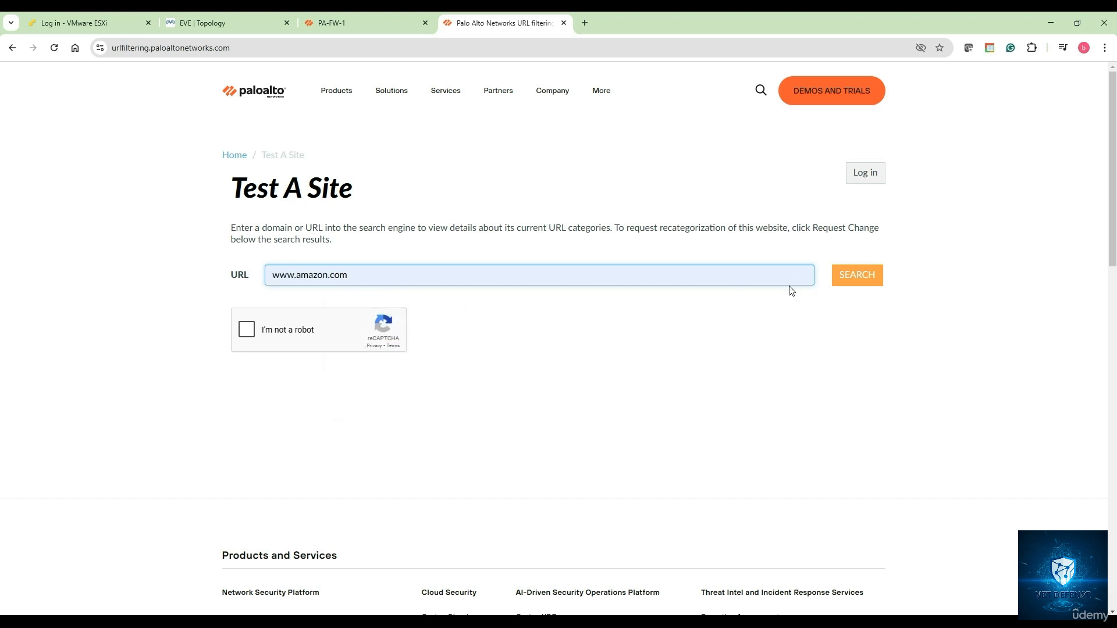
left_click(846, 278)
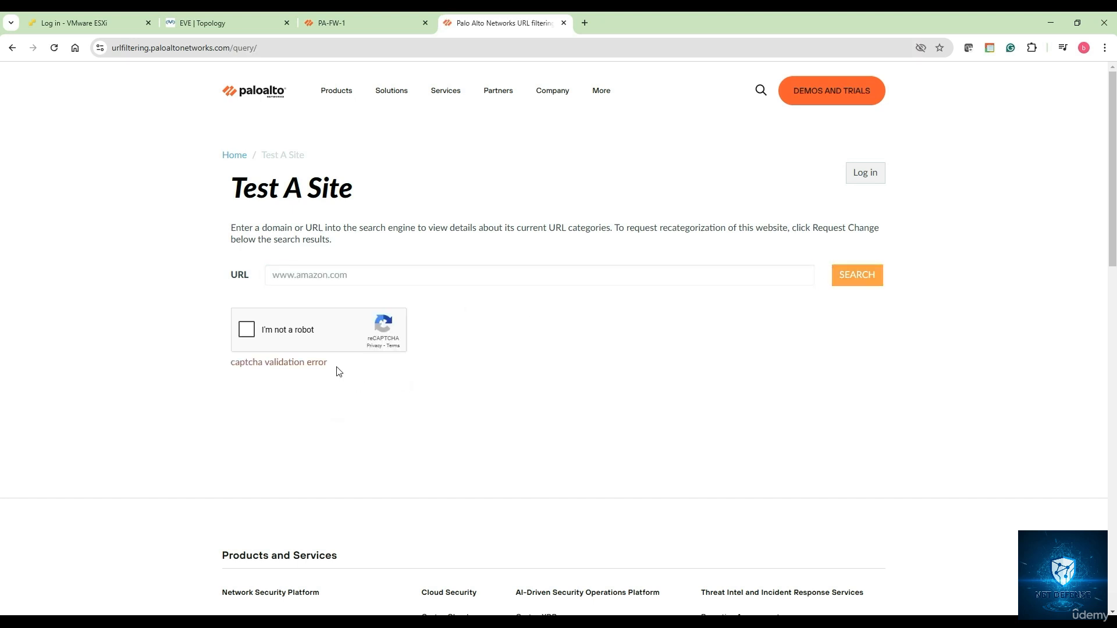
Solve the reCAPTCHA by selecting the motorcycle and bicycle tiles
left_click(249, 330)
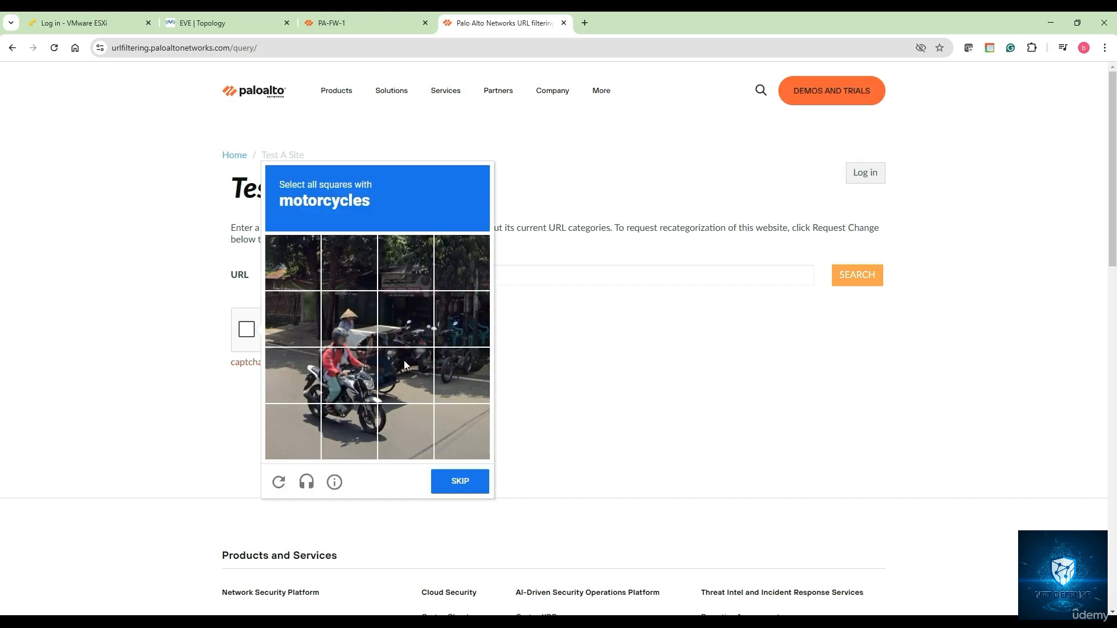
left_click(411, 366)
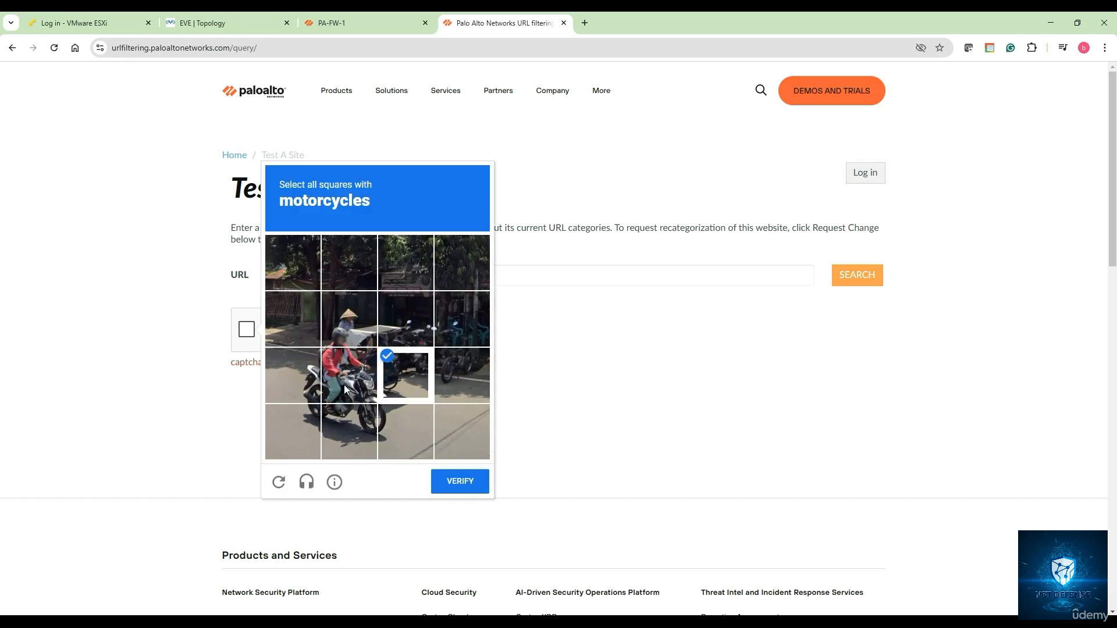
left_click(345, 384)
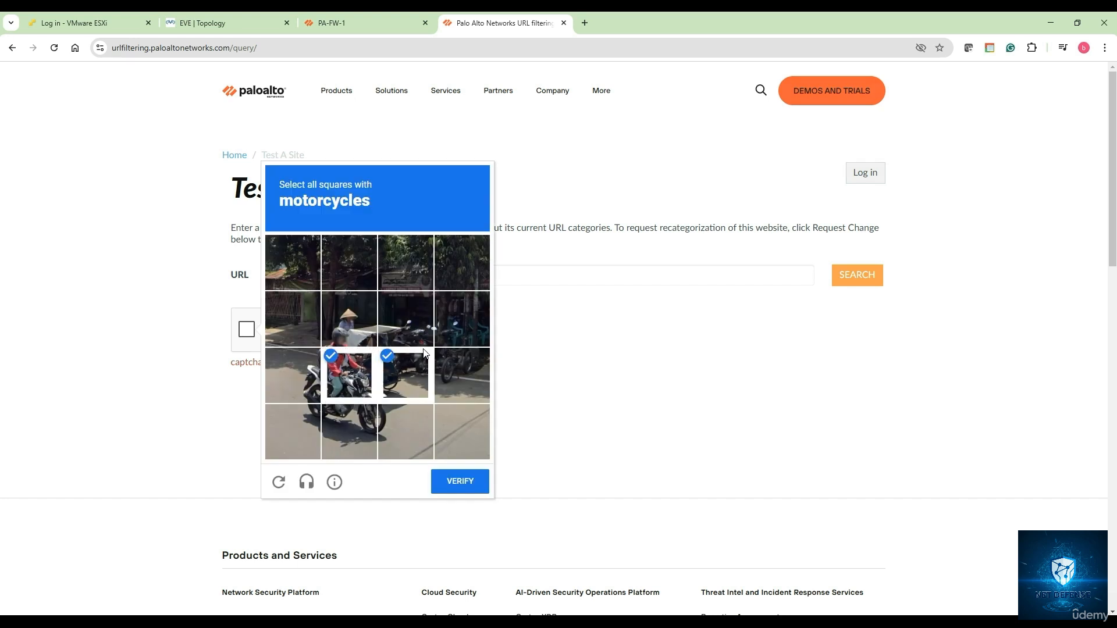
left_click(355, 411)
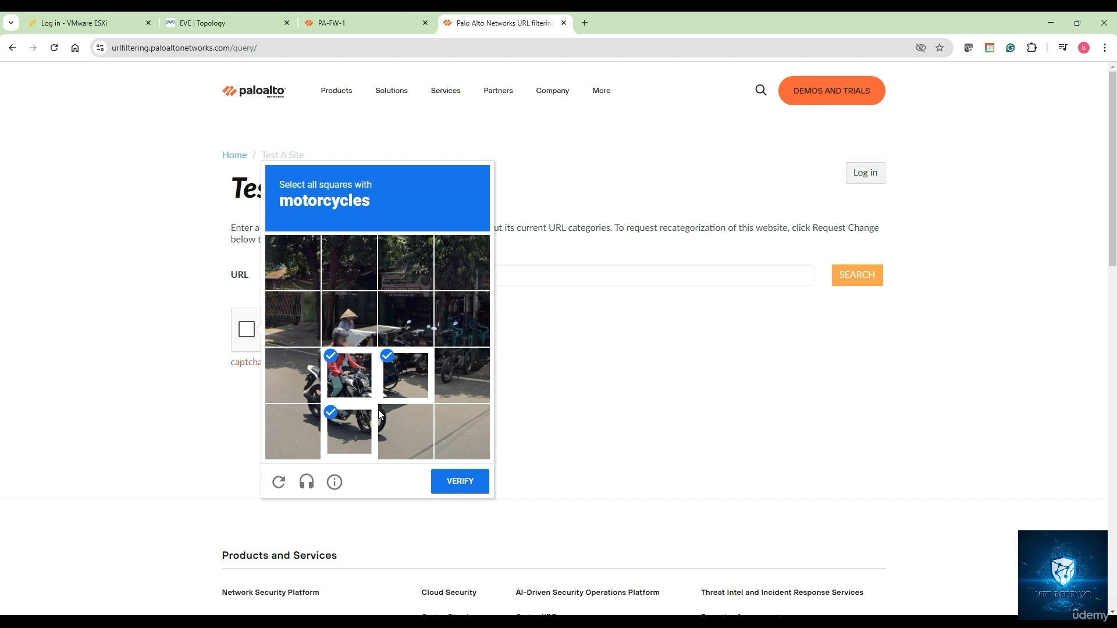
left_click(467, 487)
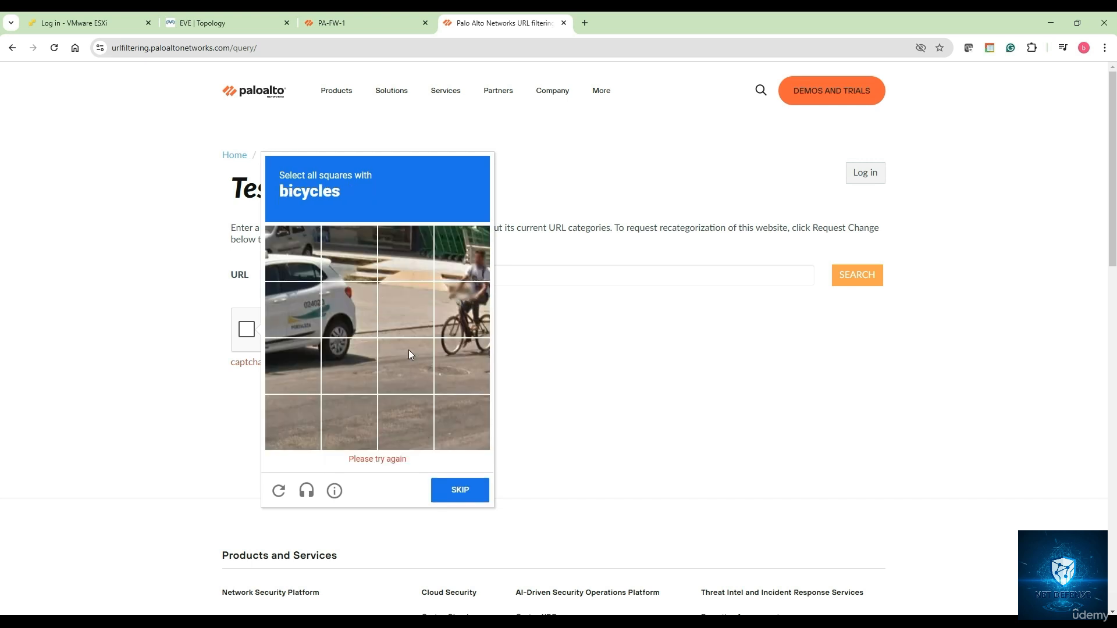
left_click(469, 317)
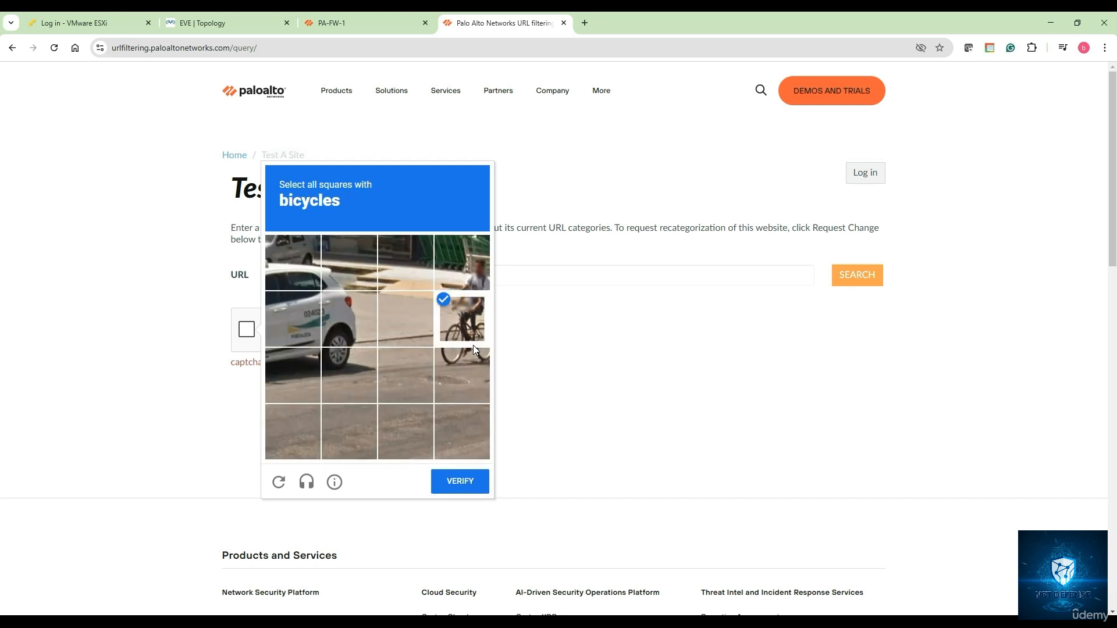
left_click(471, 365)
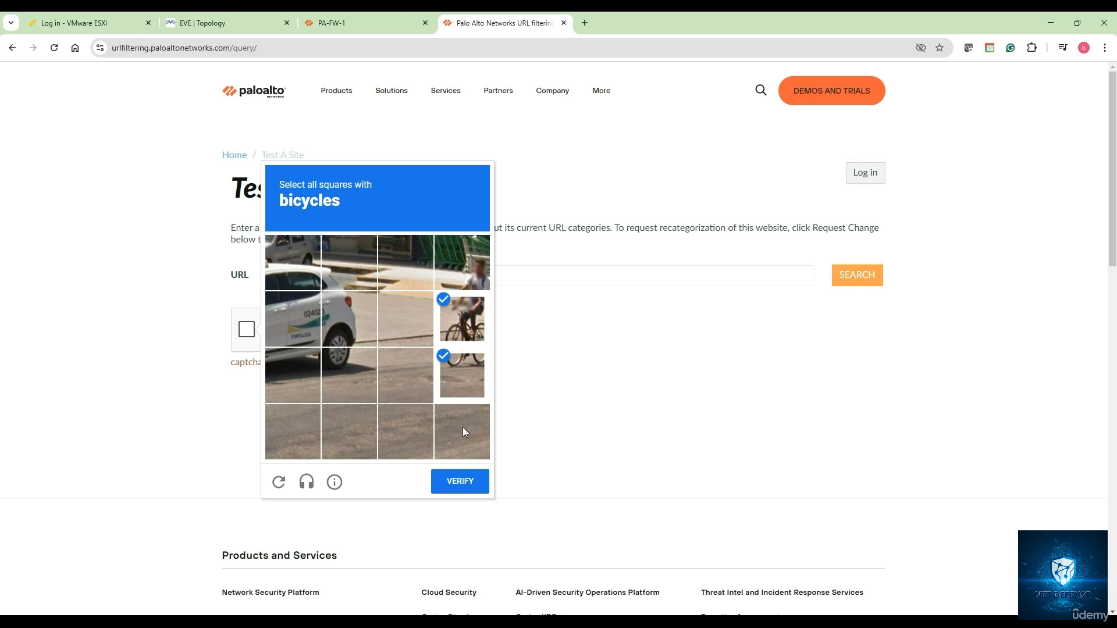
left_click(463, 478)
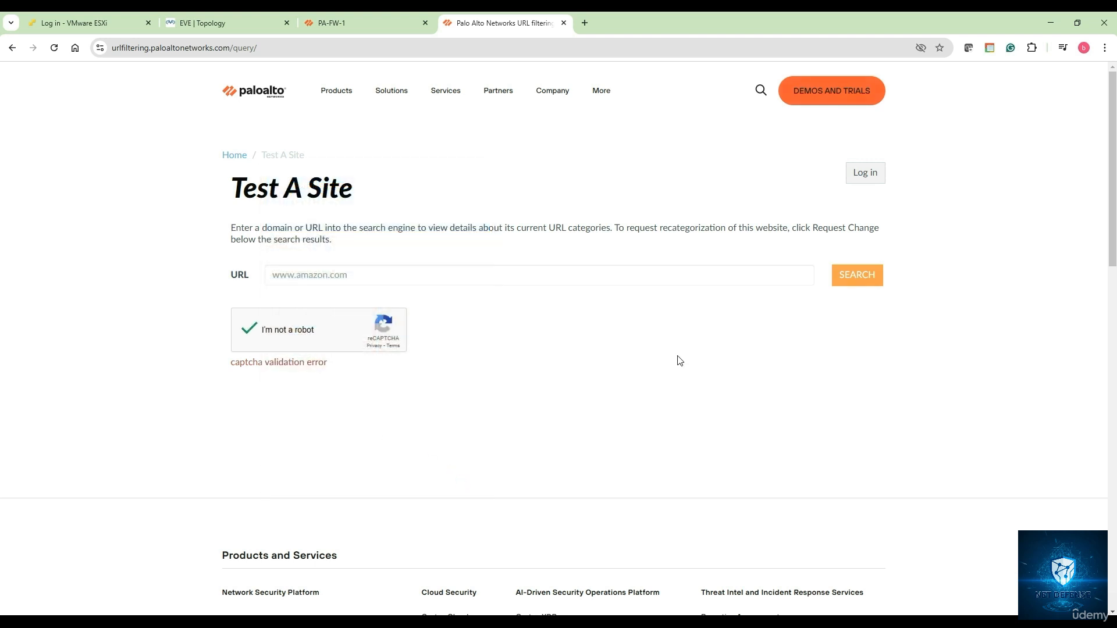
left_click(837, 283)
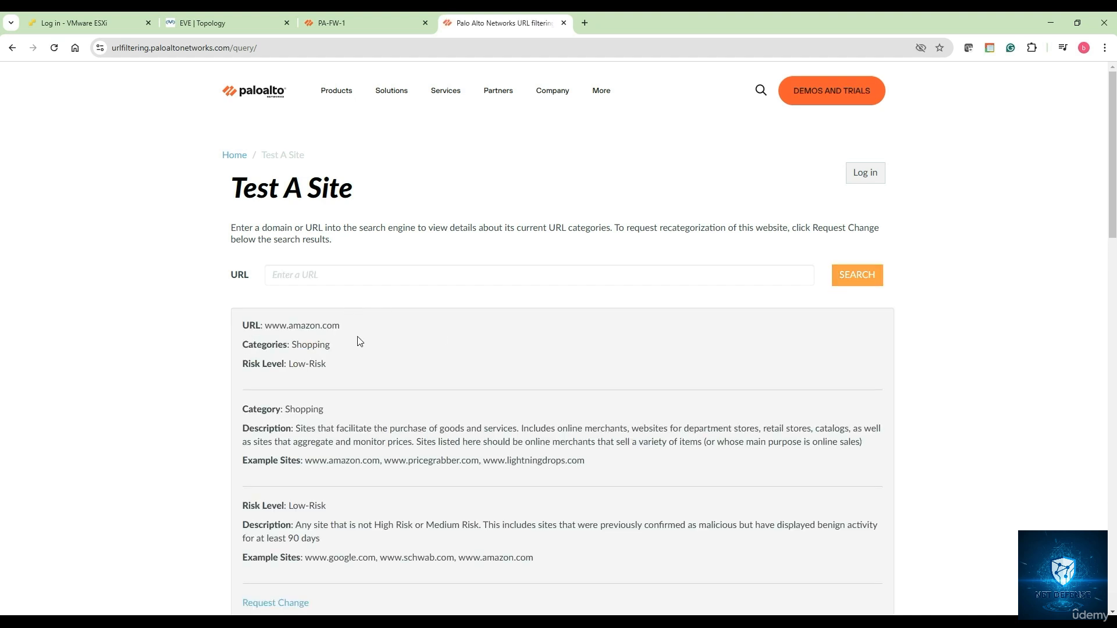
left_click_drag(297, 344, 401, 373)
scroll(349, 361, "down", 1)
scroll(383, 398, "down", 2)
scroll(383, 398, "up", 3)
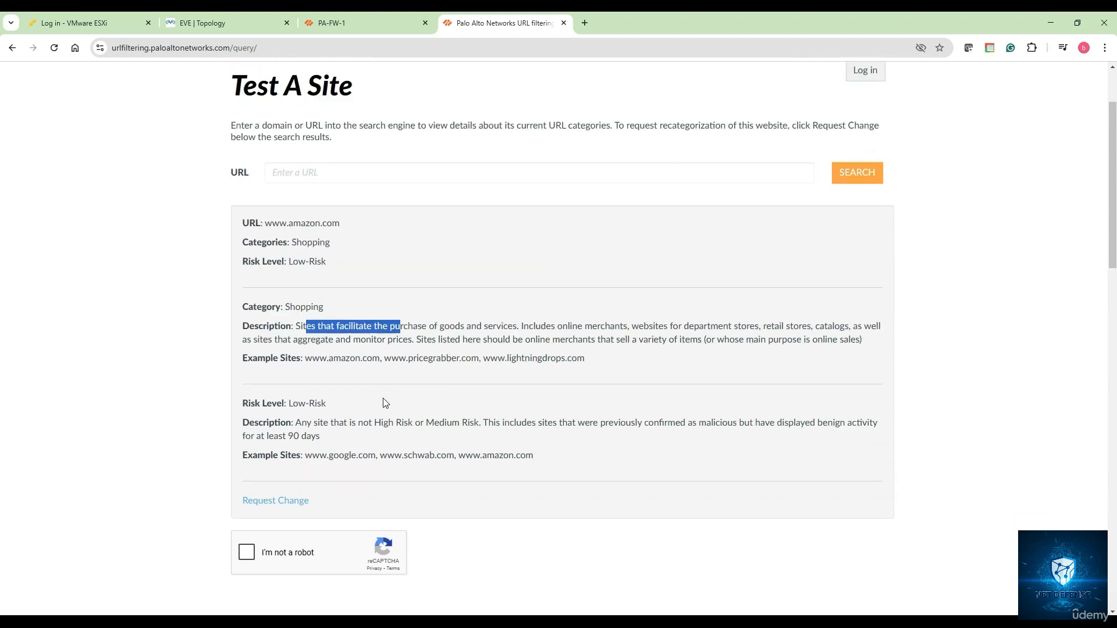
left_click(309, 274)
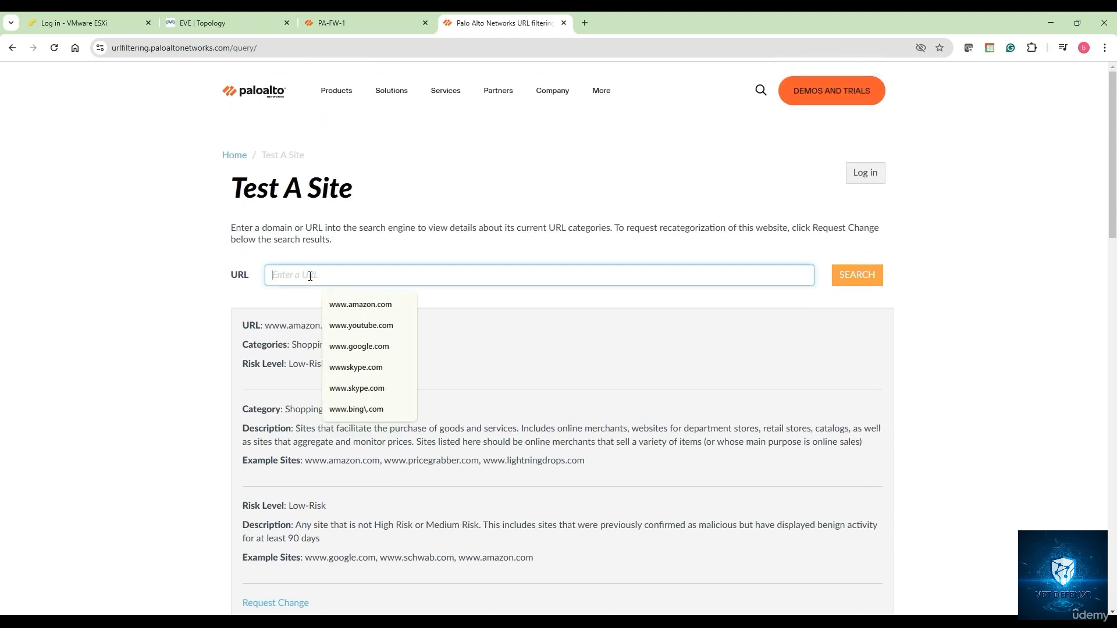
left_click(361, 325)
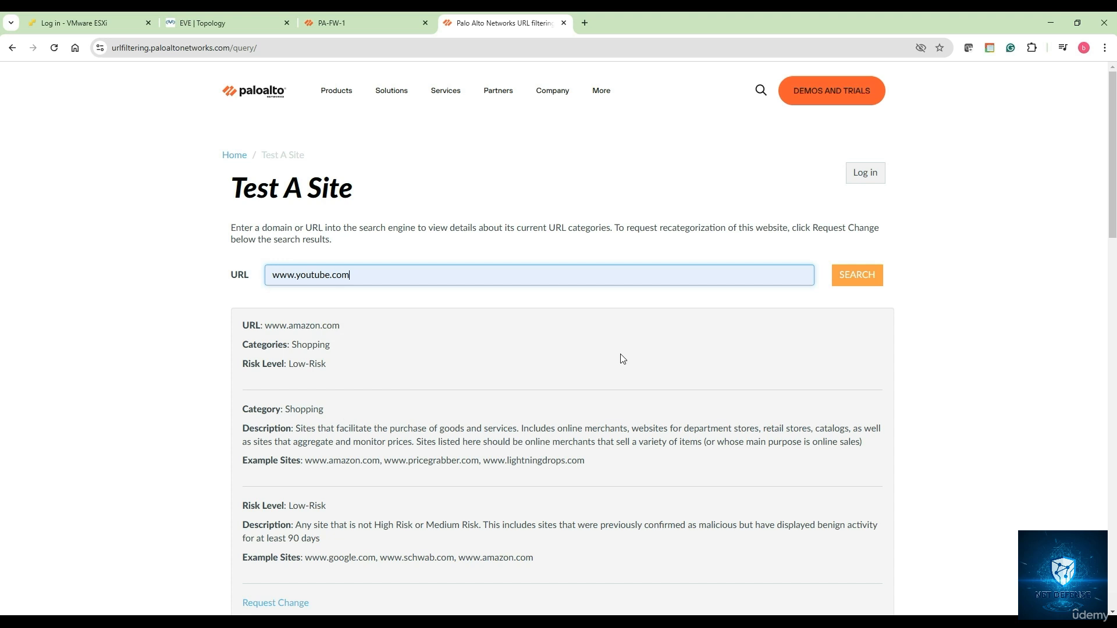
left_click(838, 280)
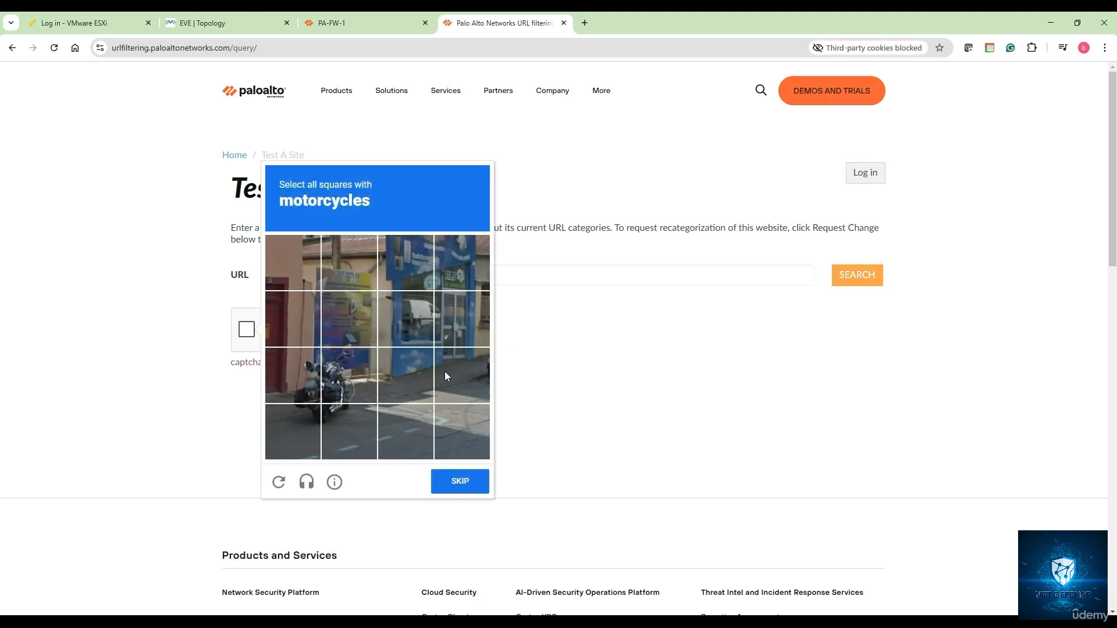
left_click(351, 383)
left_click(303, 386)
left_click(297, 424)
left_click(342, 418)
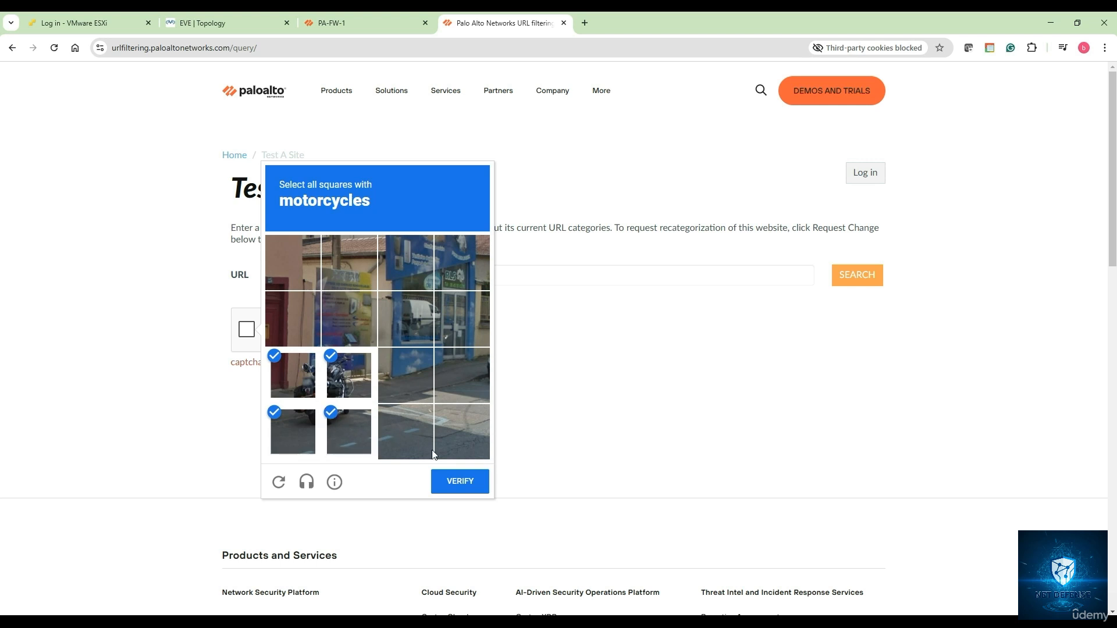
left_click(459, 483)
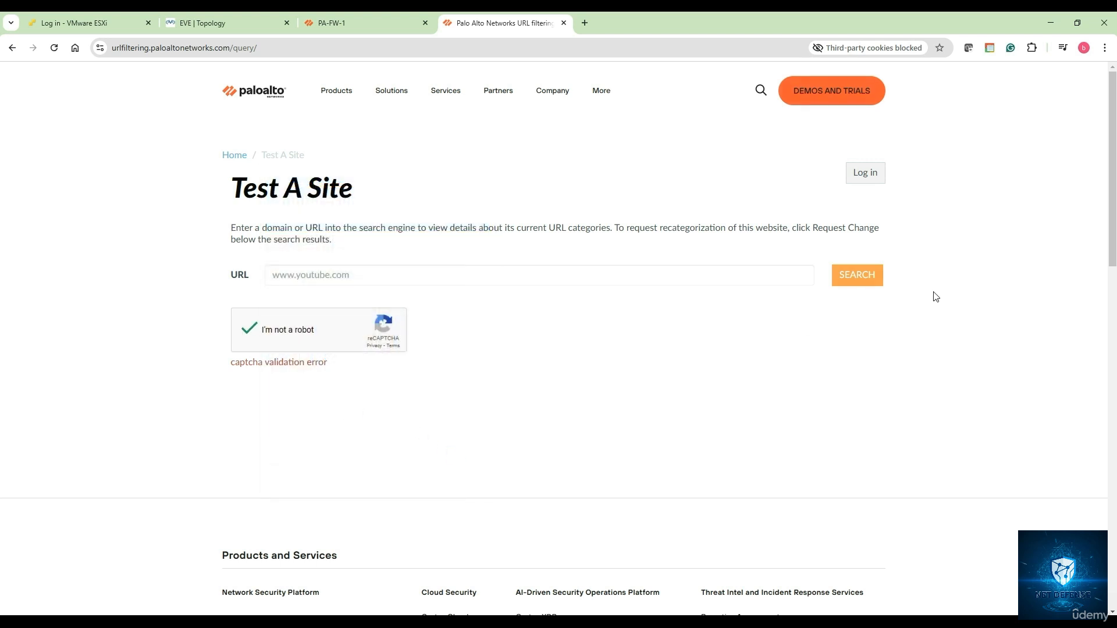
Rerun the lookup and highlight the Streaming-Media, Low-Risk example sites
left_click(867, 277)
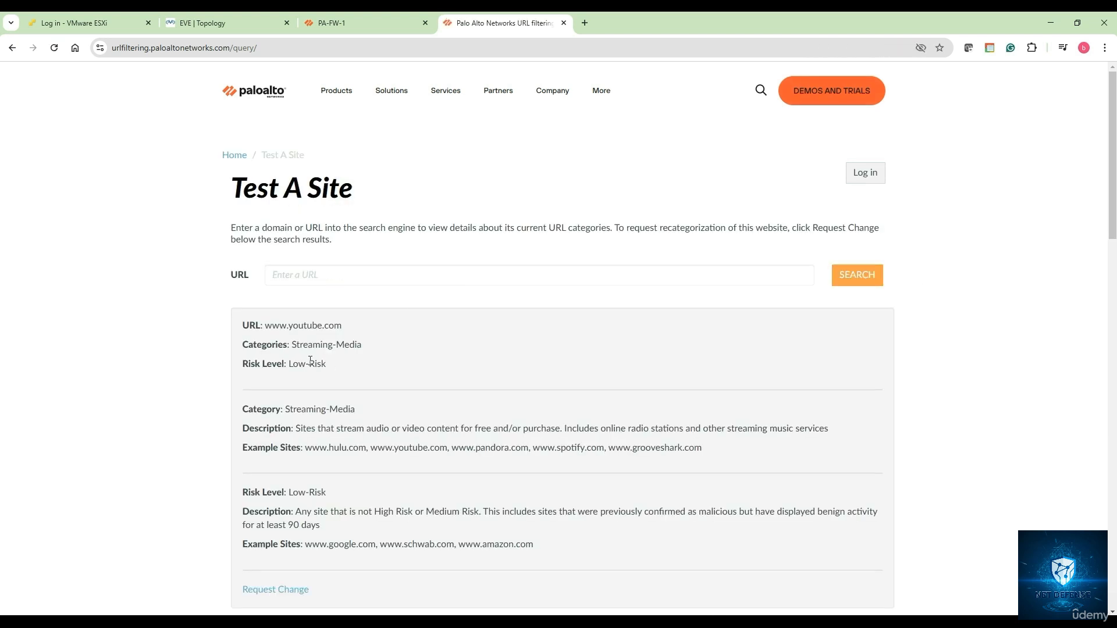
left_click_drag(266, 324, 344, 324)
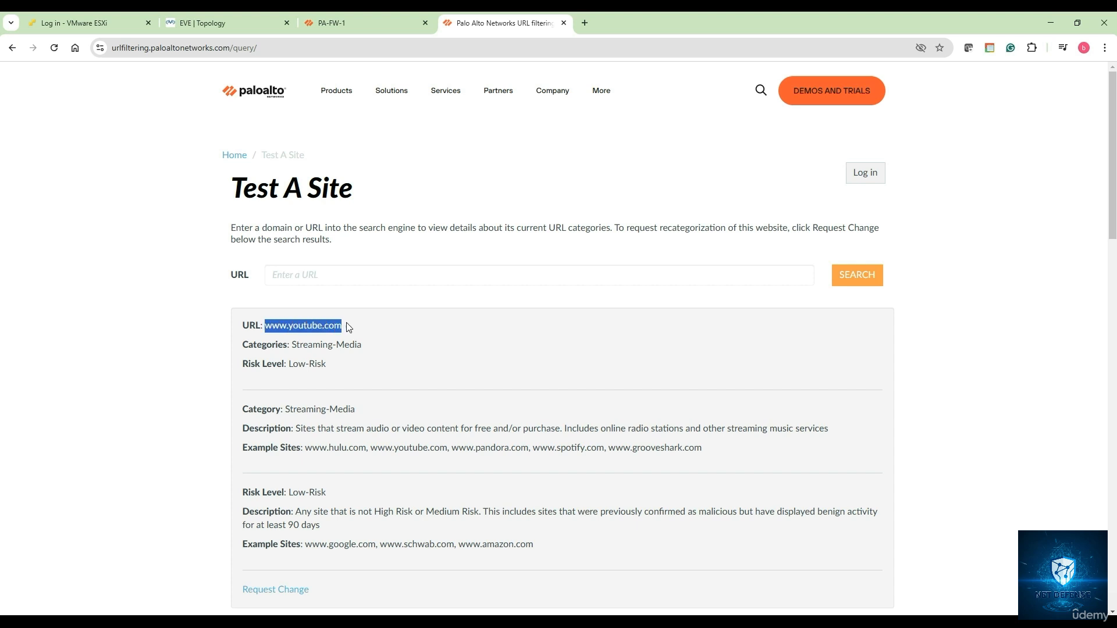
scroll(335, 402, "down", 1)
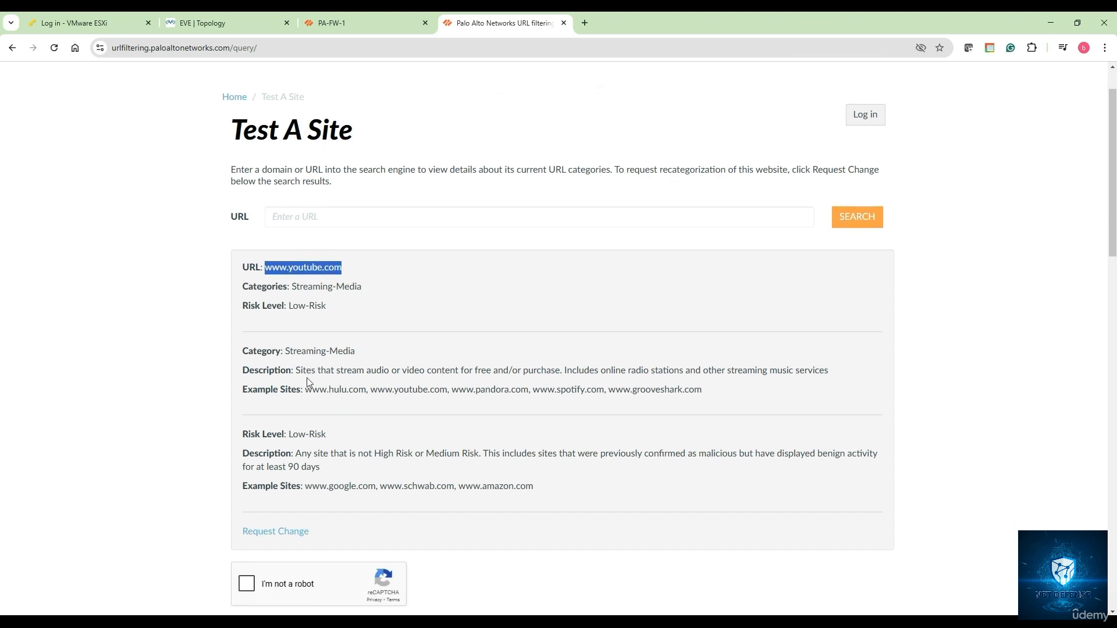
left_click_drag(299, 389, 594, 401)
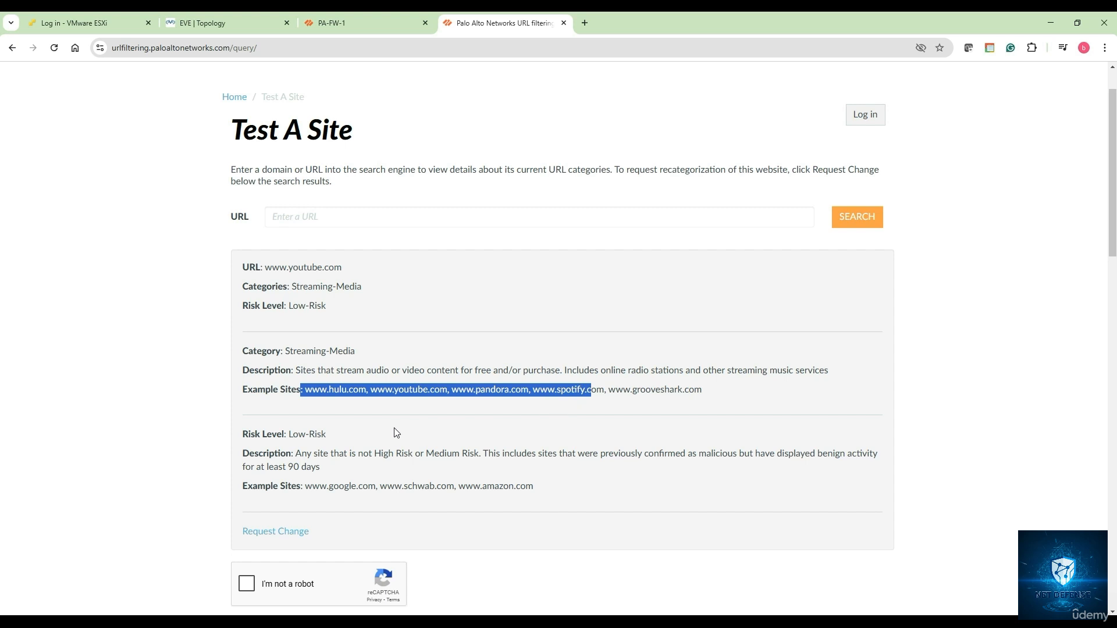
scroll(395, 432, "up", 1)
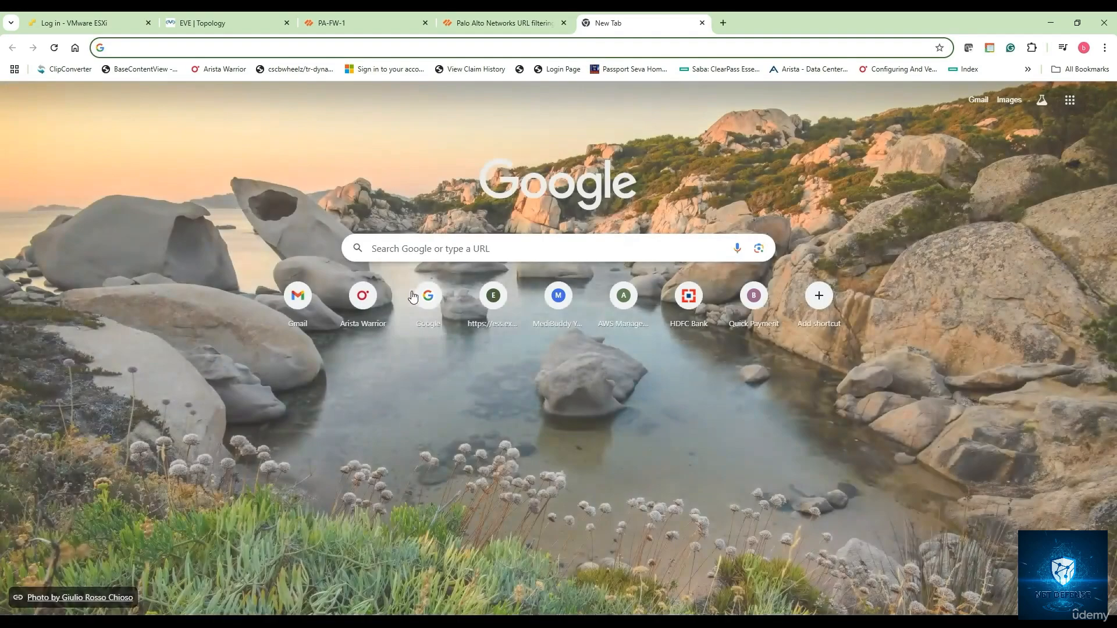
Search Google for 'bright url search palo alto' and scroll to the BrightCloud URL/IP Lookup result
left_click(410, 246)
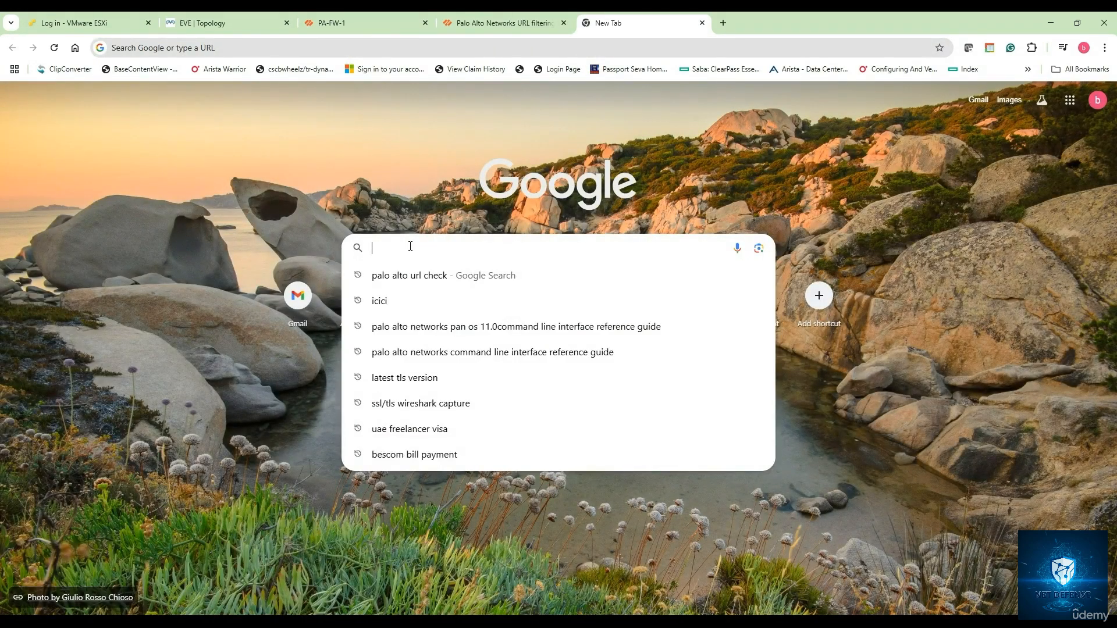
type("pa")
key("BackSpace")
key("BackSpace")
key("BackSpace")
type("bri")
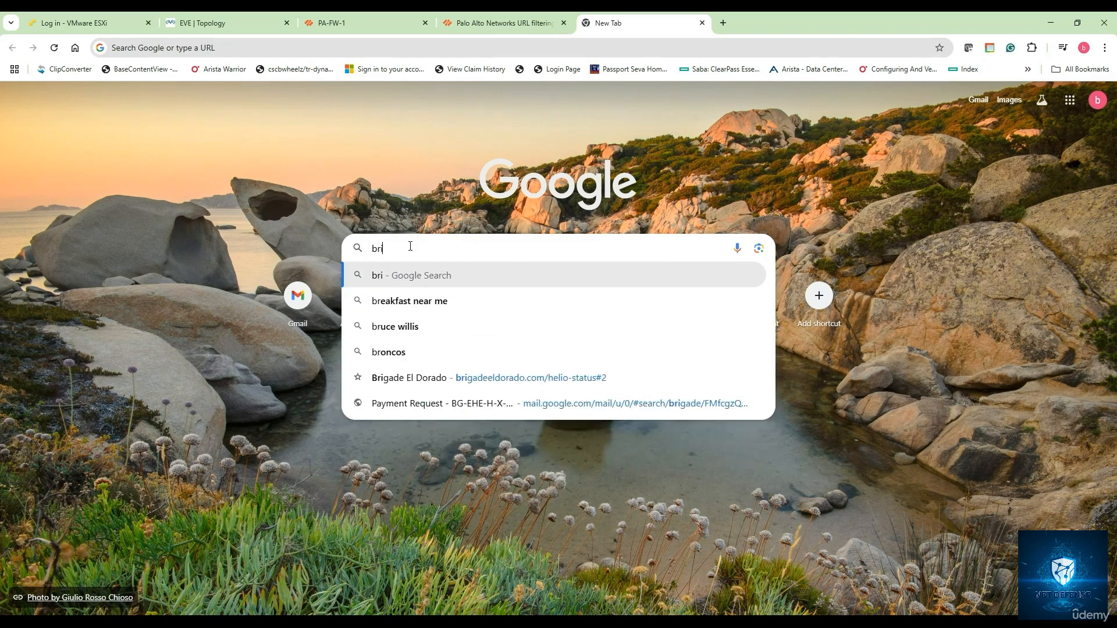
type("ght ")
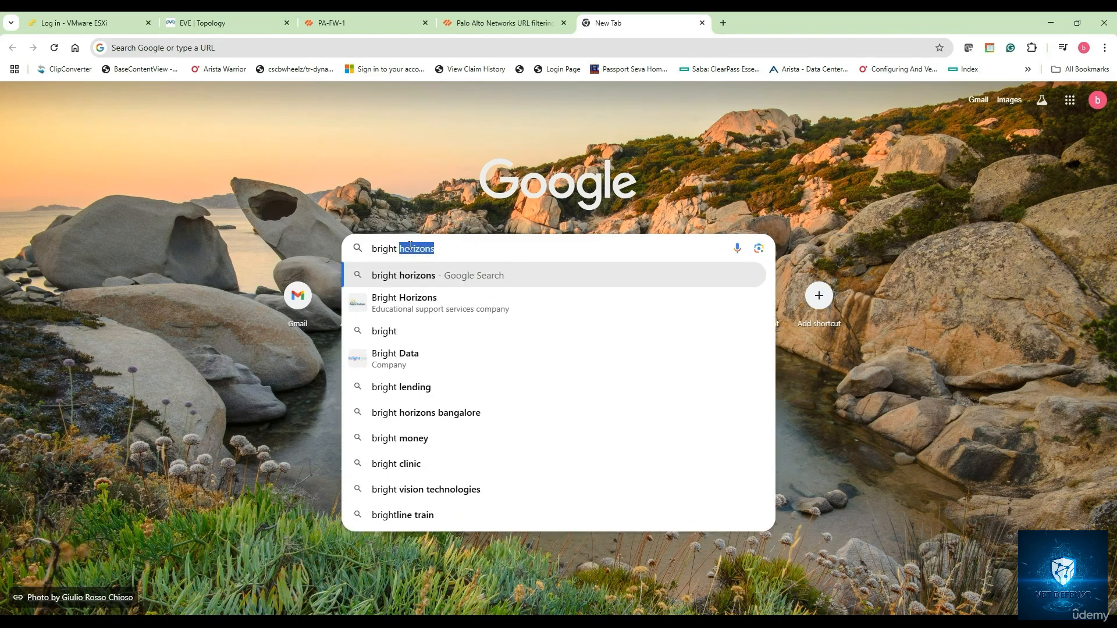
type("url")
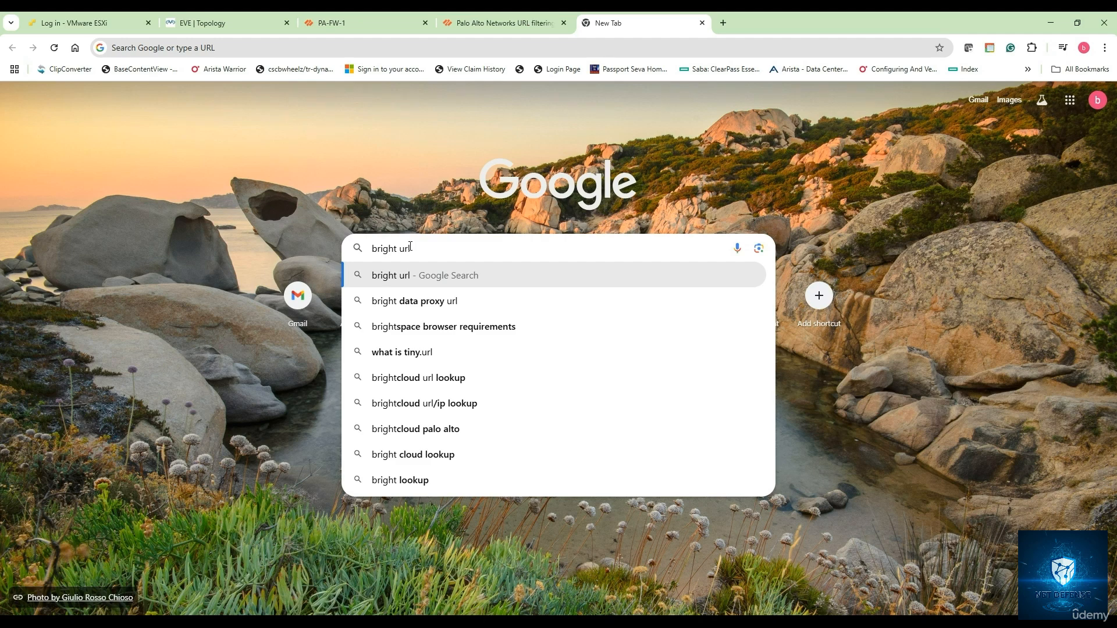
type(" sear")
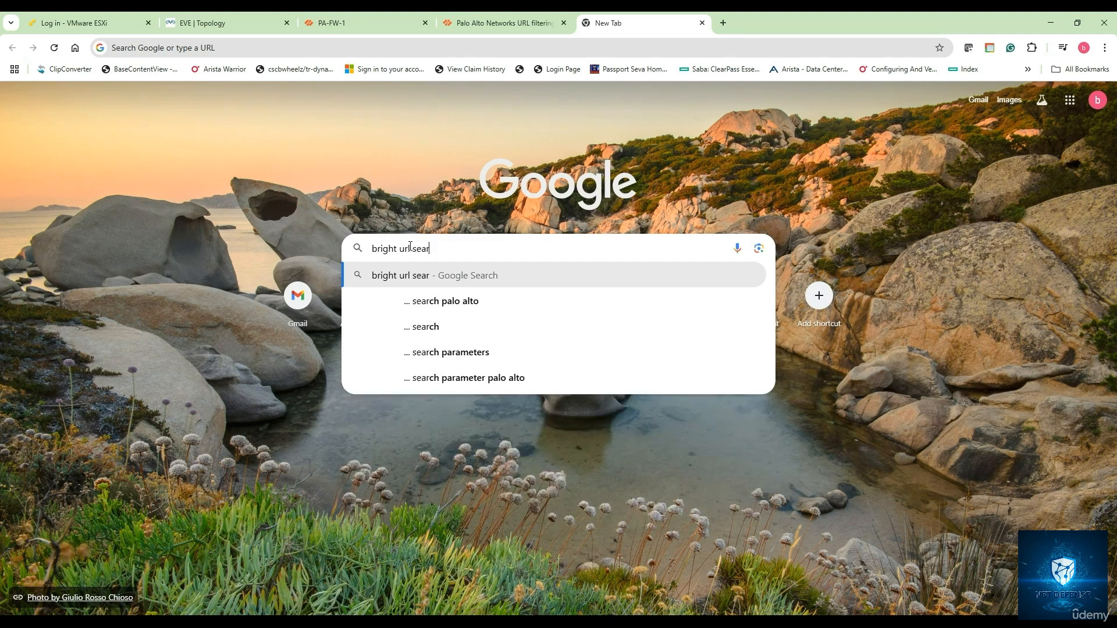
key("Down")
key("Return")
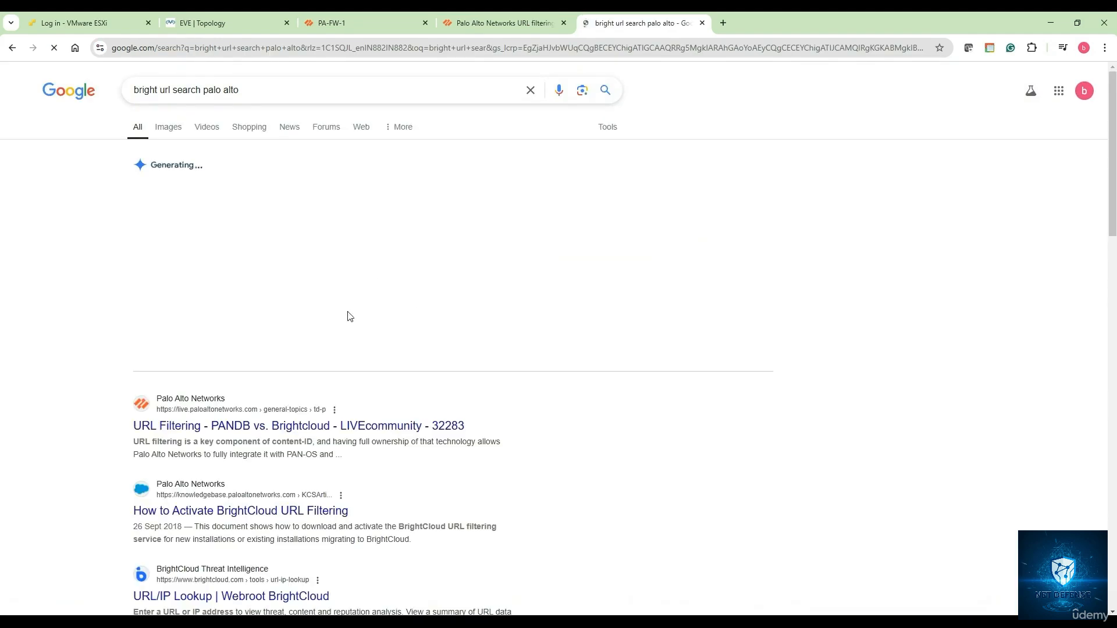
scroll(344, 416, "down", 1)
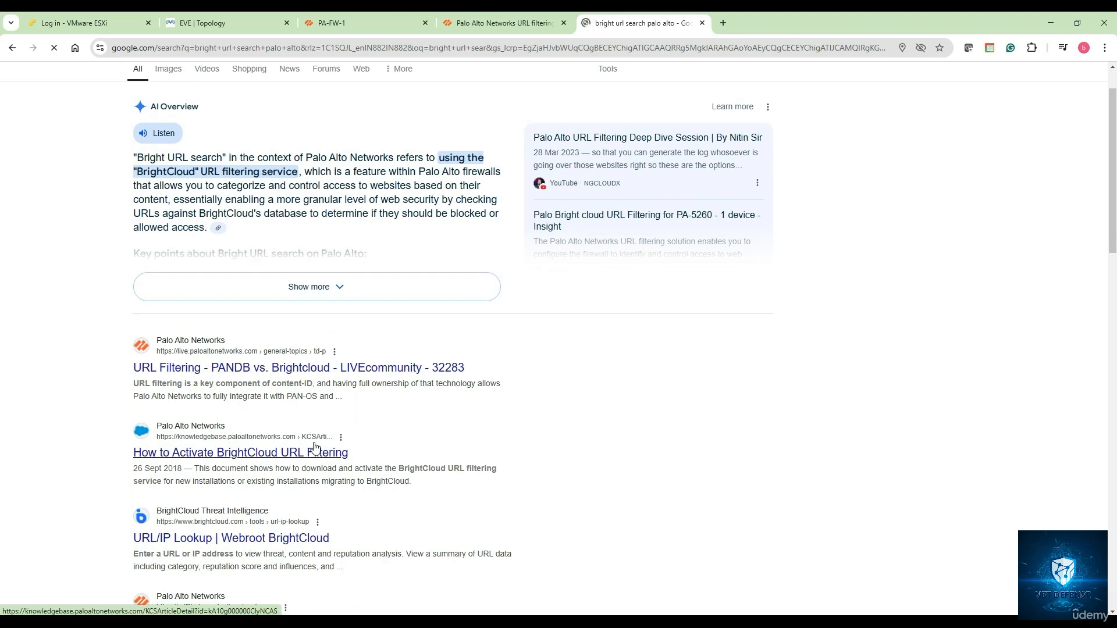
scroll(314, 448, "down", 1)
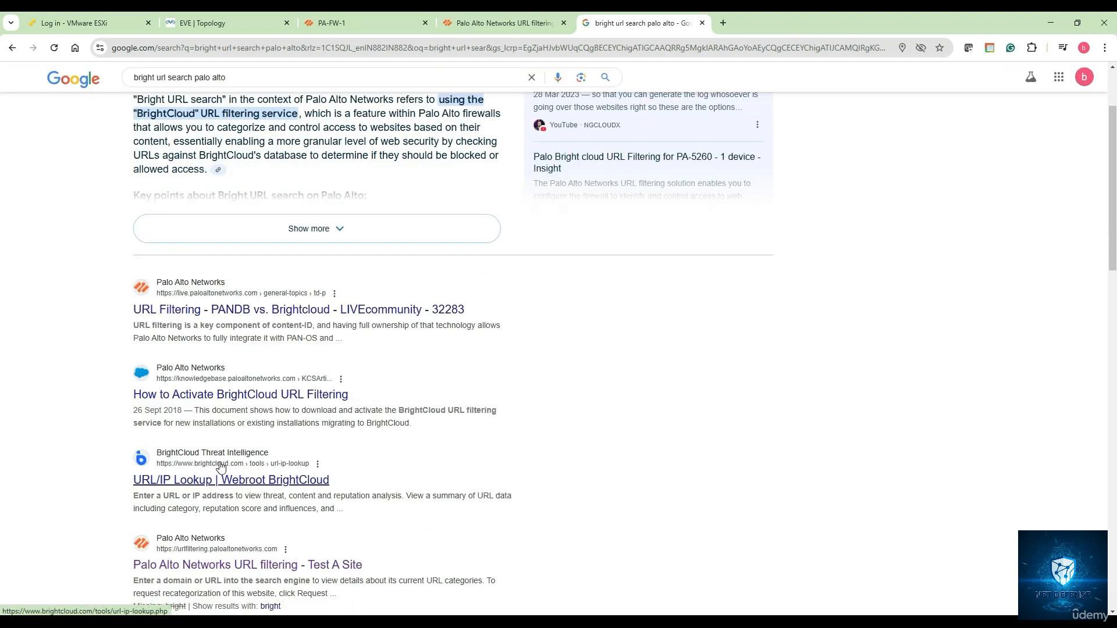
Look up facebook.com in BrightCloud URL/IP Lookup after solving the bicycle reCAPTCHA
left_click(214, 482)
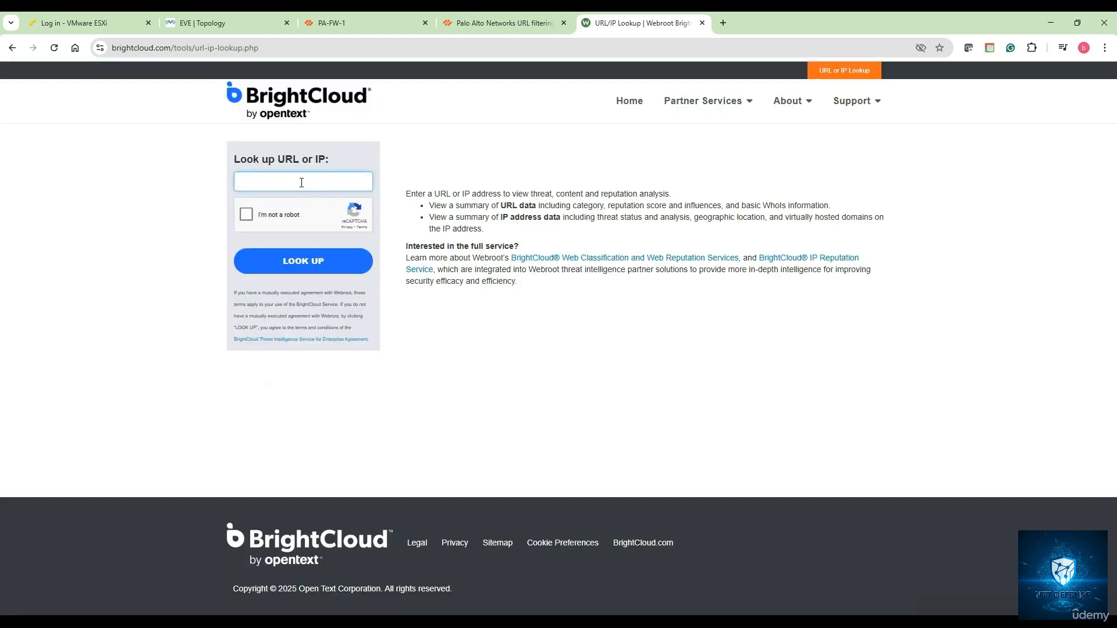
type("www")
type("acebook.com")
left_click(277, 210)
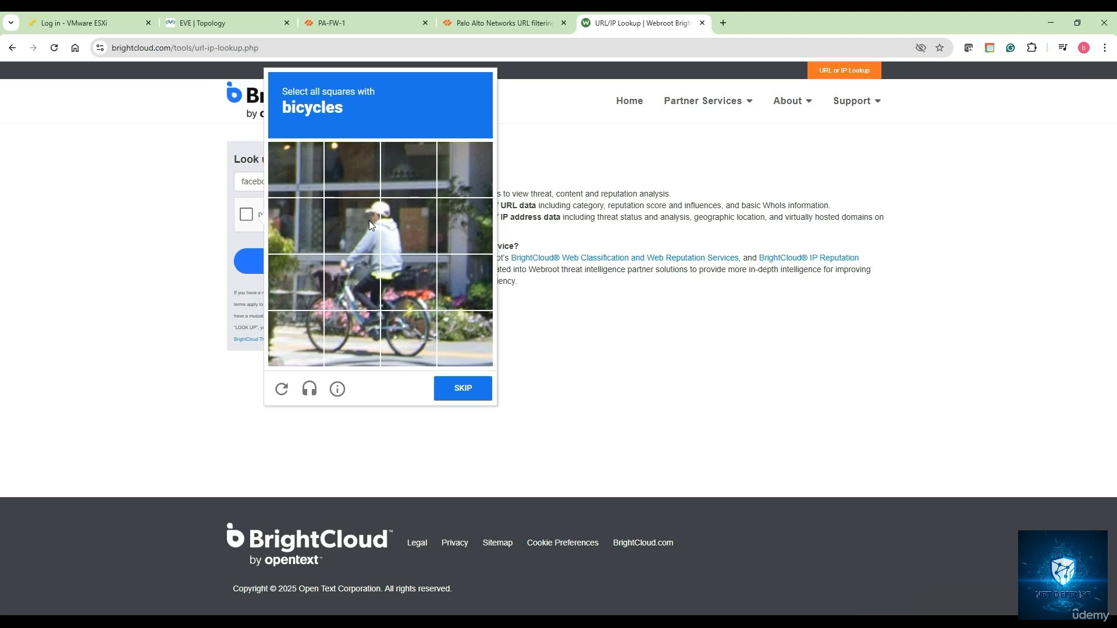
left_click(358, 288)
left_click(305, 318)
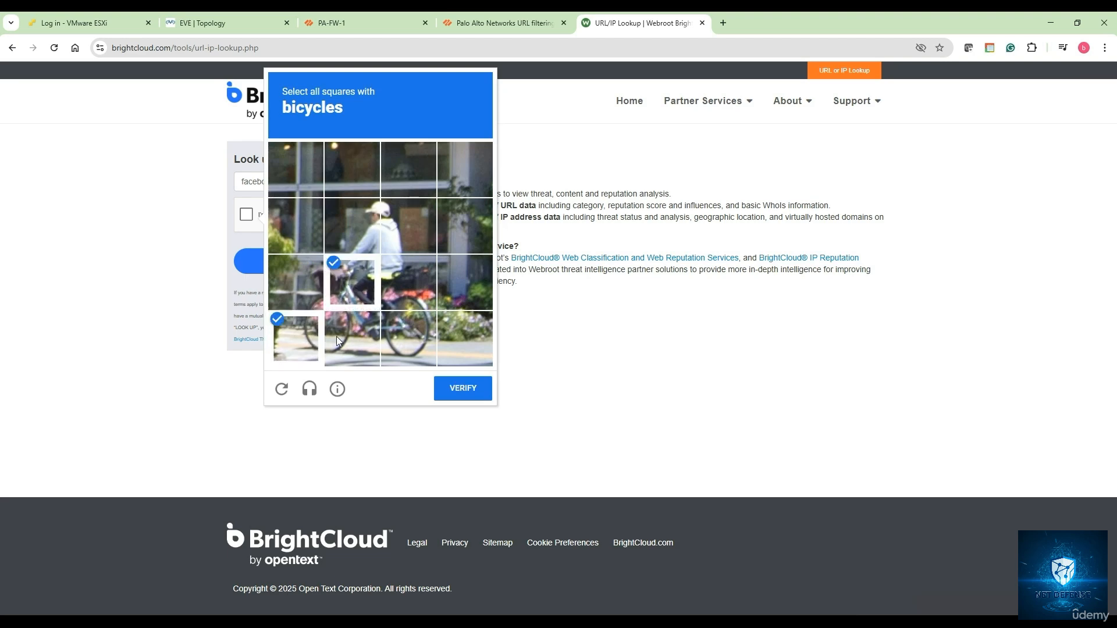
left_click(405, 338)
left_click(403, 295)
left_click(459, 388)
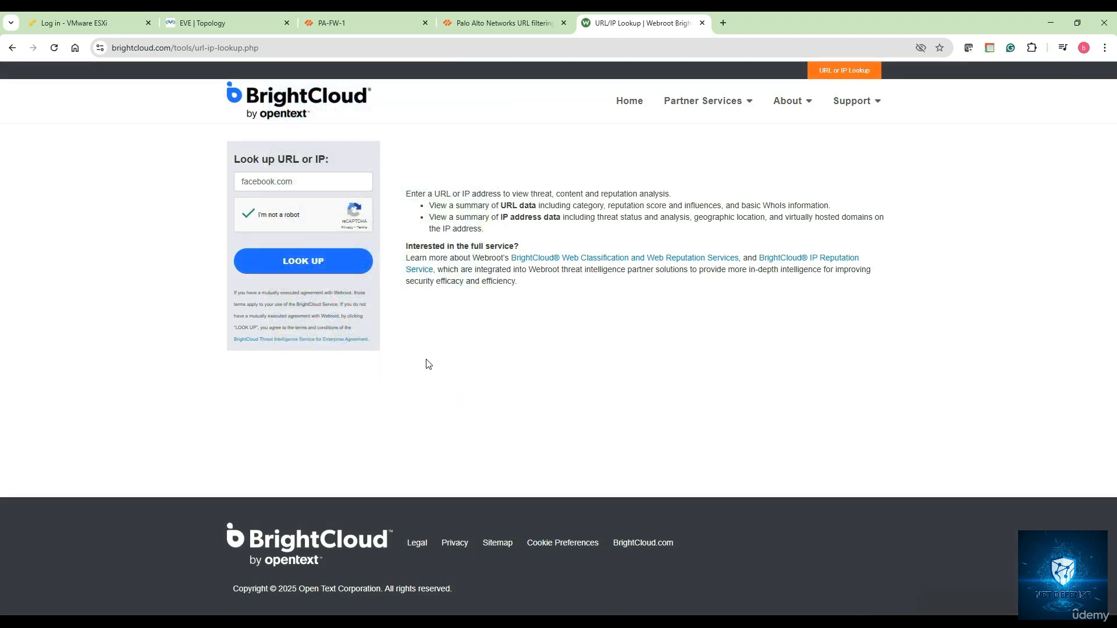
left_click(305, 264)
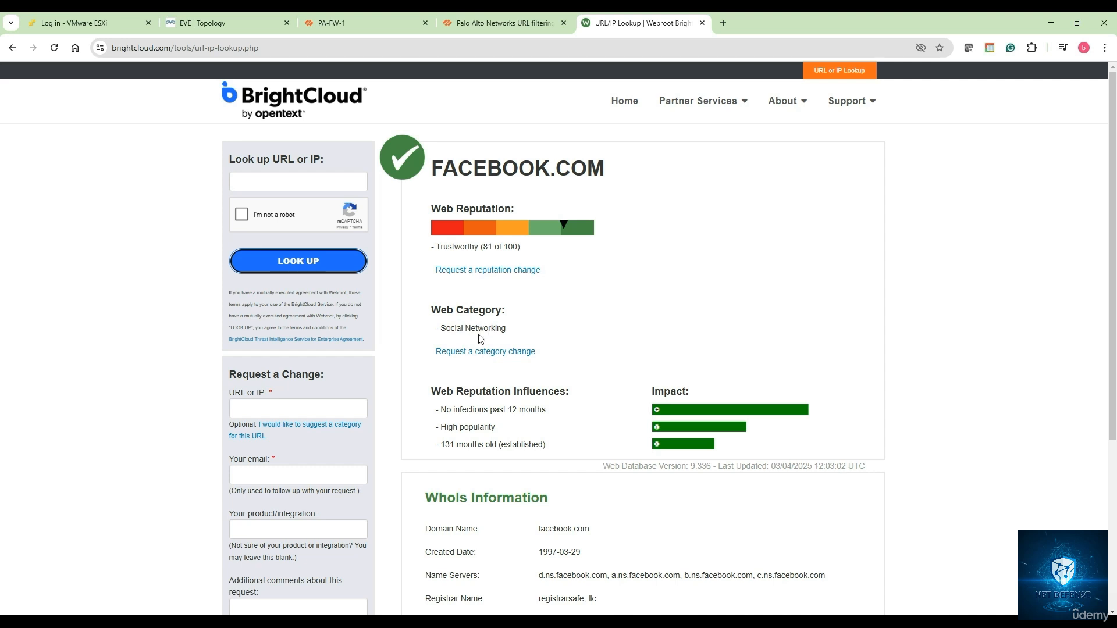
Review the Social Networking, Trustworthy 81/100 rating, then dismiss PA-FW-1's completed commit status
scroll(474, 358, "down", 2)
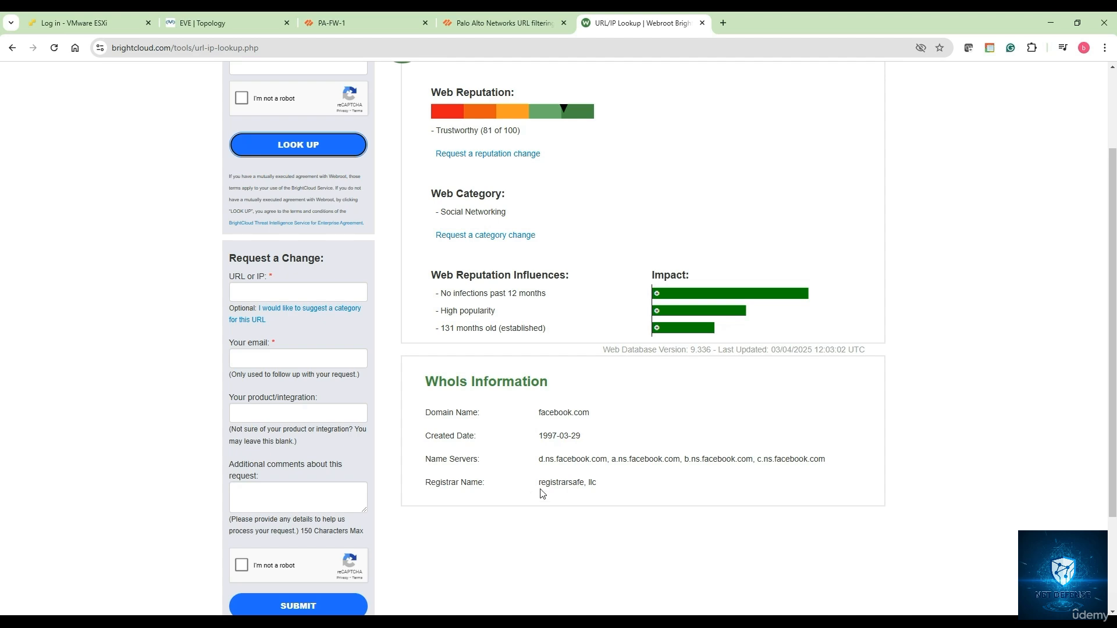
scroll(528, 434, "up", 2)
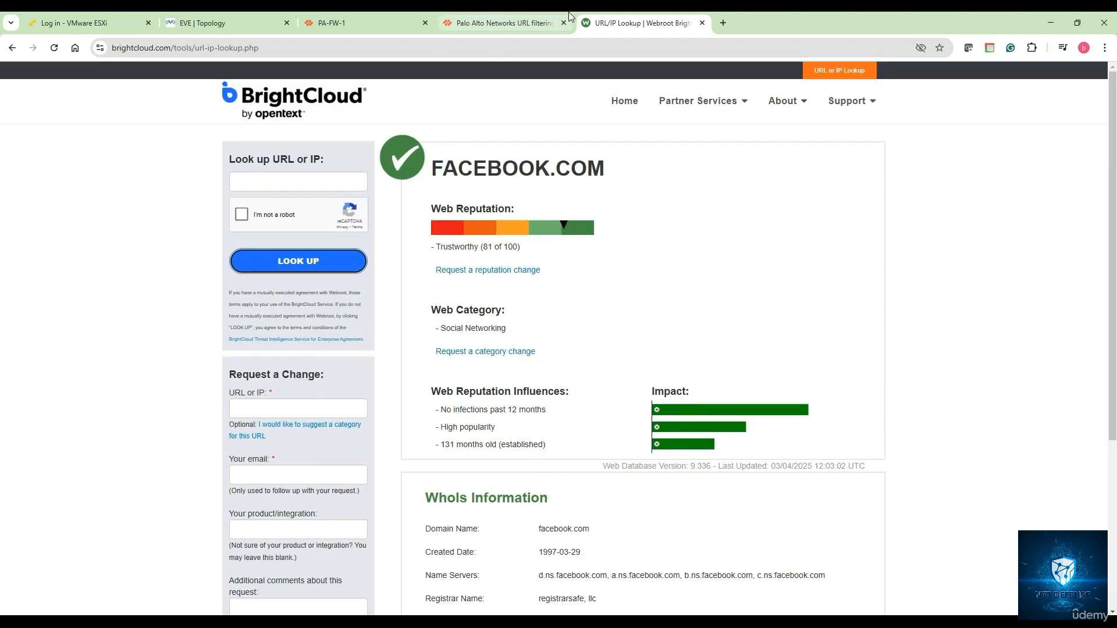
left_click(373, 24)
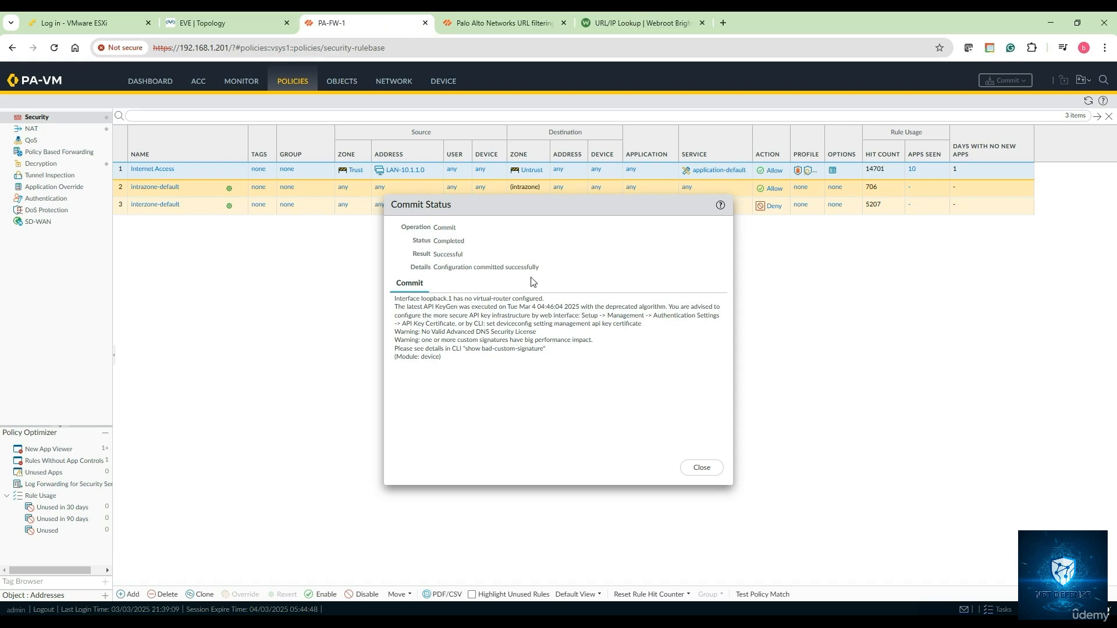
left_click(702, 469)
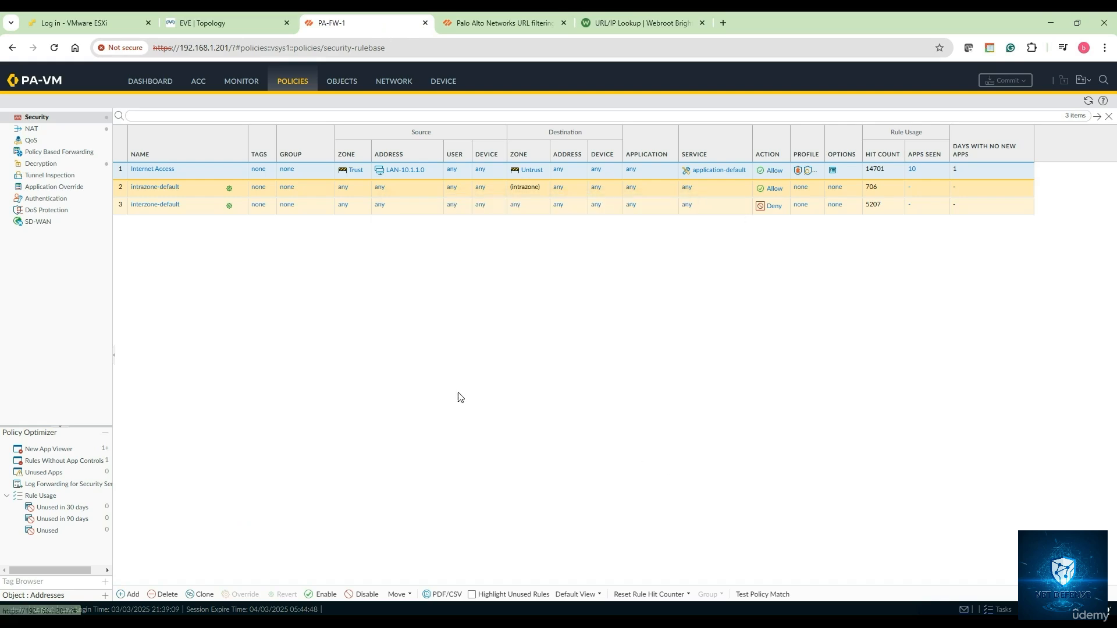
Bring up the Winserver console, reload the Facebook tab, and open a new Chrome tab
left_click(232, 29)
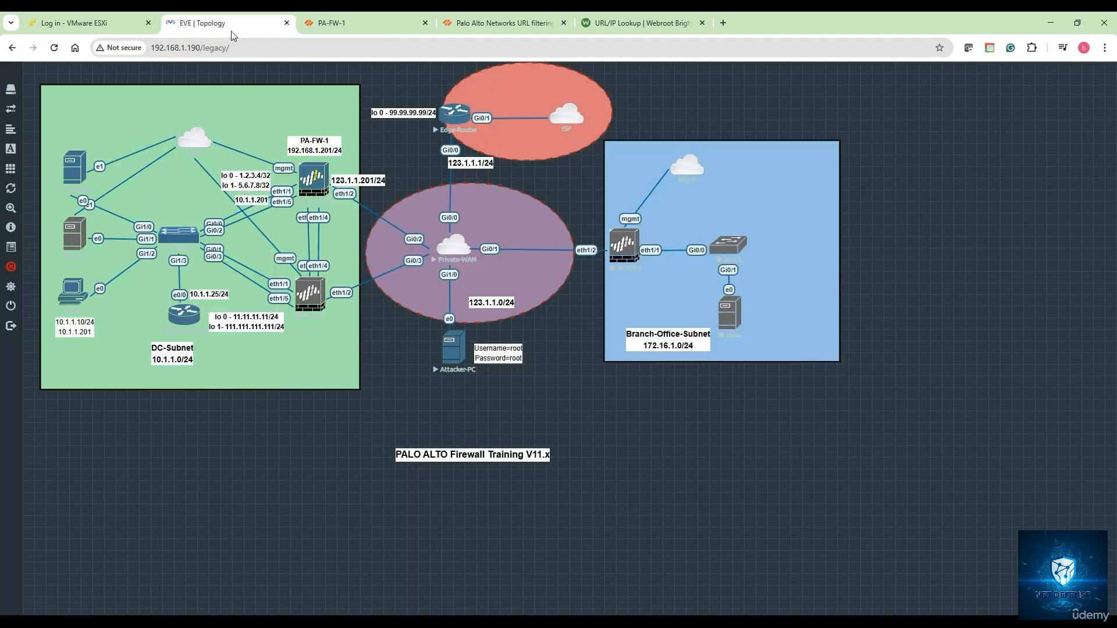
mouse_move(329, 621)
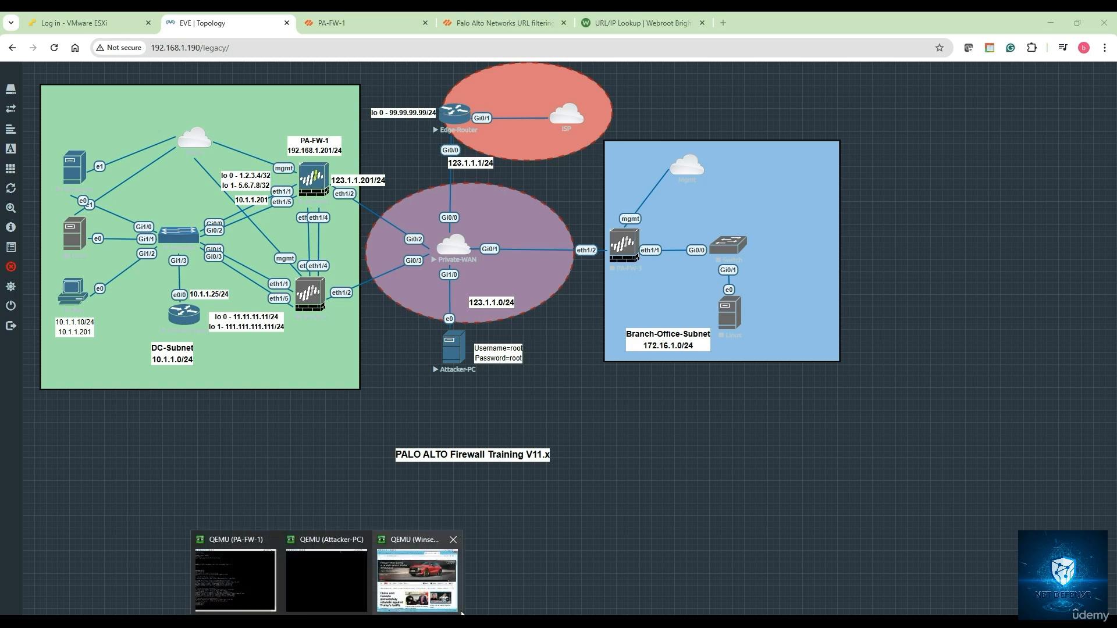
left_click(425, 576)
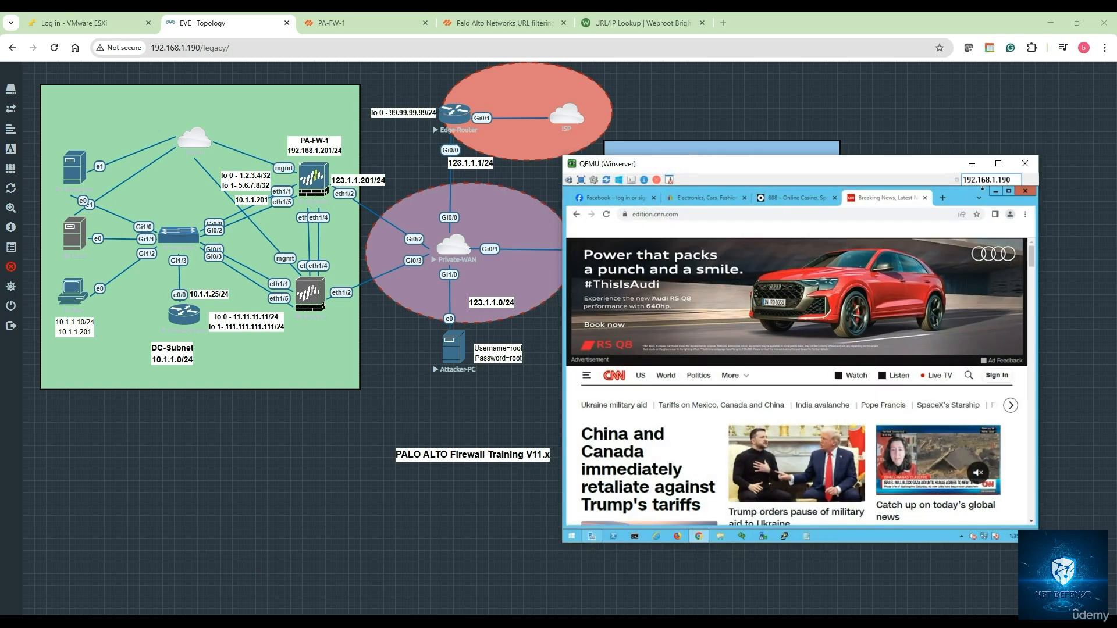
left_click(627, 198)
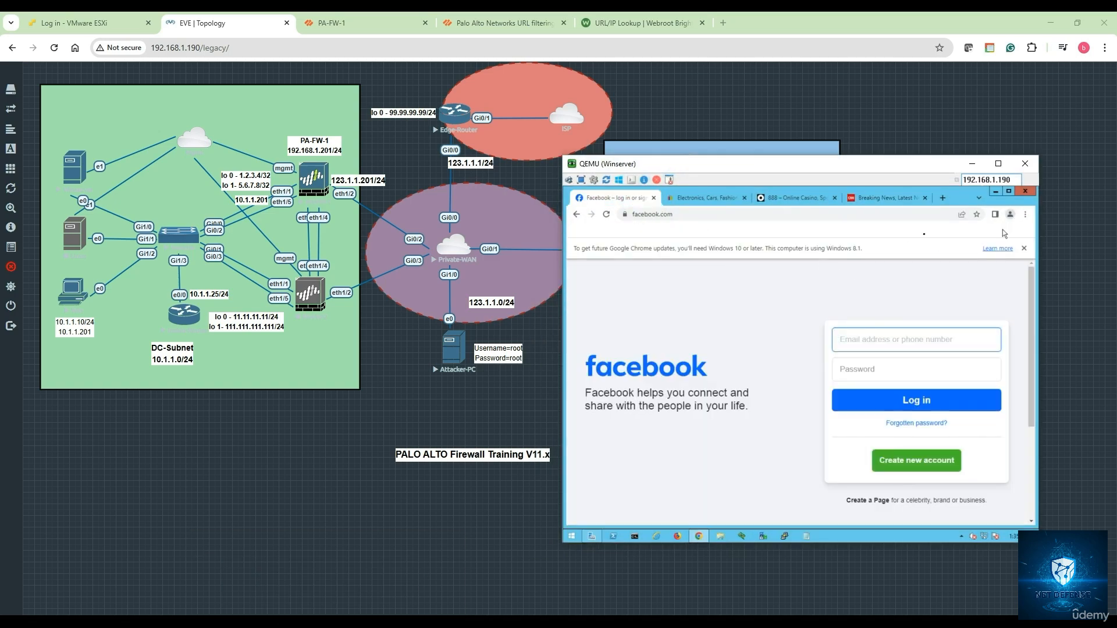
left_click(607, 215)
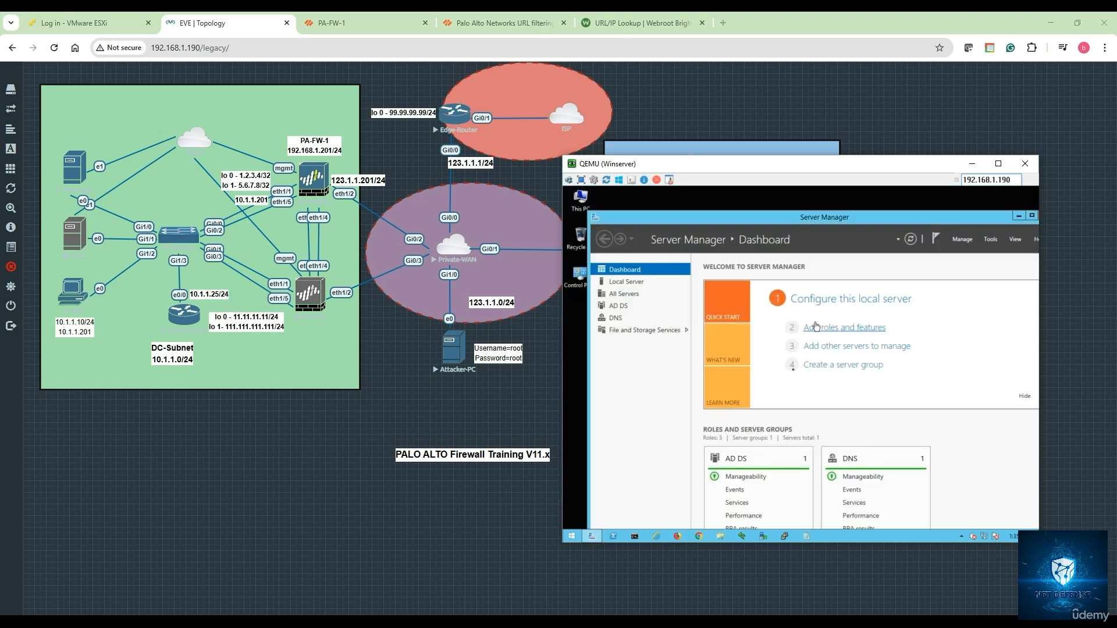
left_click(699, 536)
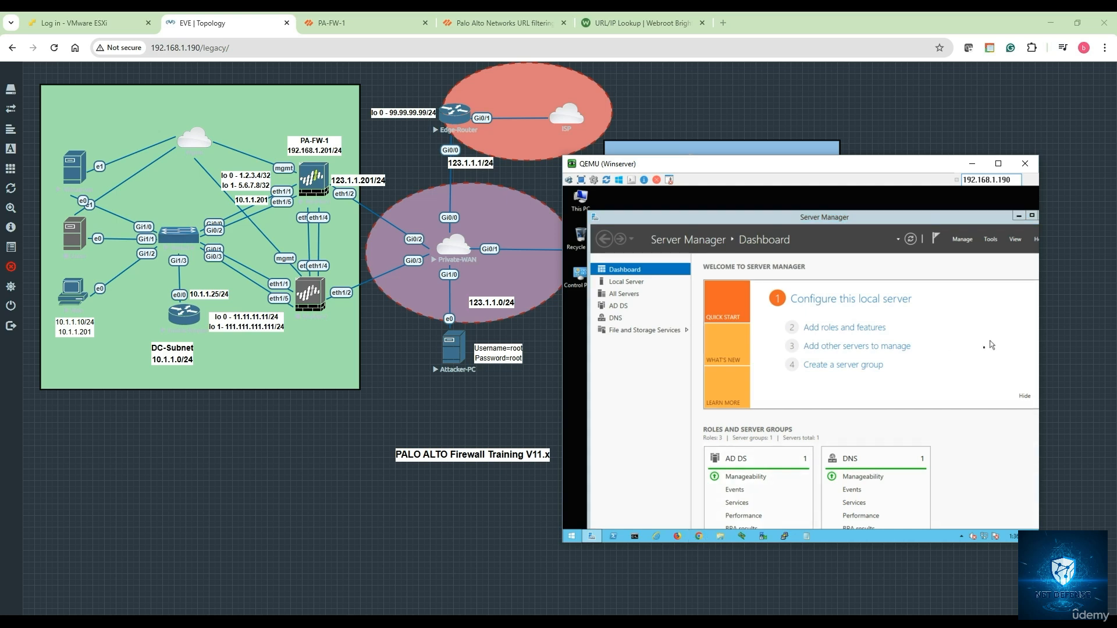
In a new incognito window load timesofindia.com, then espn.com in another incognito tab
left_click(1026, 215)
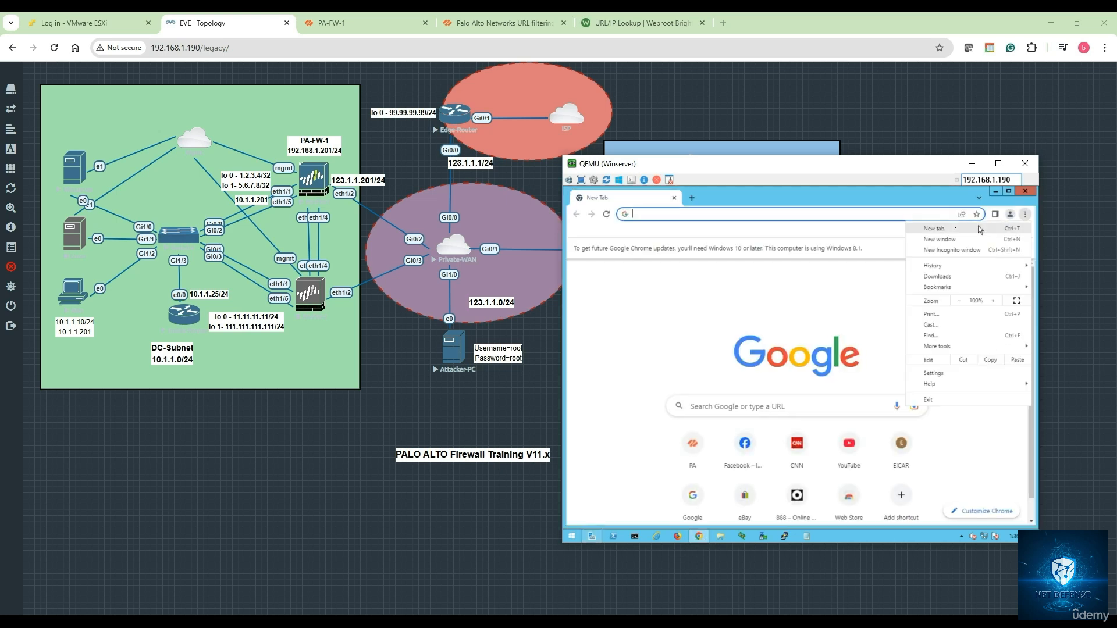
left_click(952, 257)
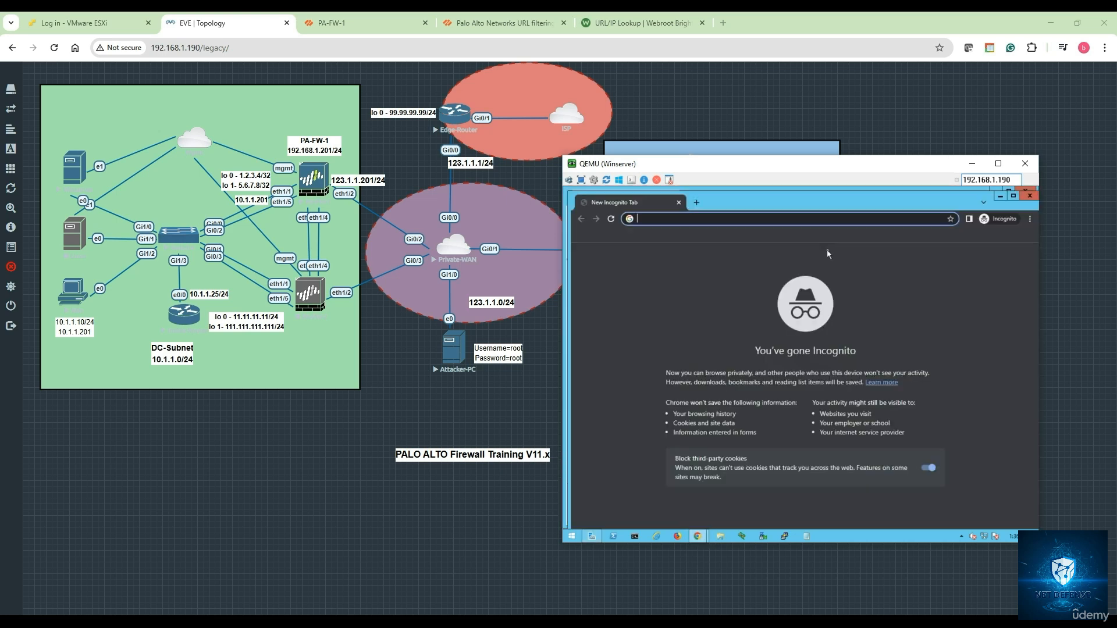
type("time")
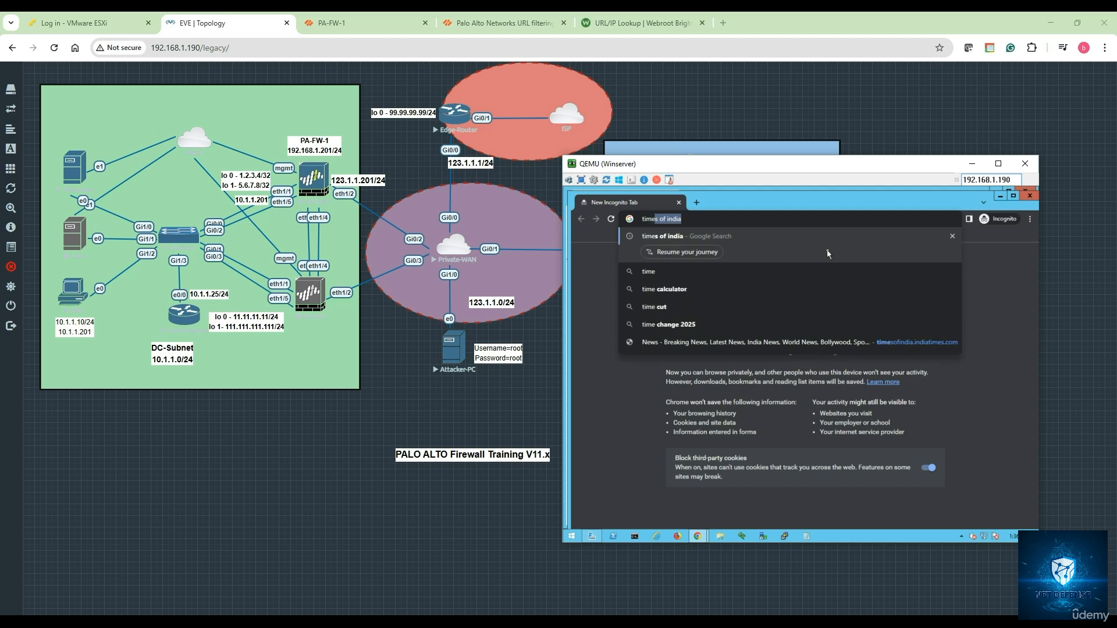
type("sofindia.com")
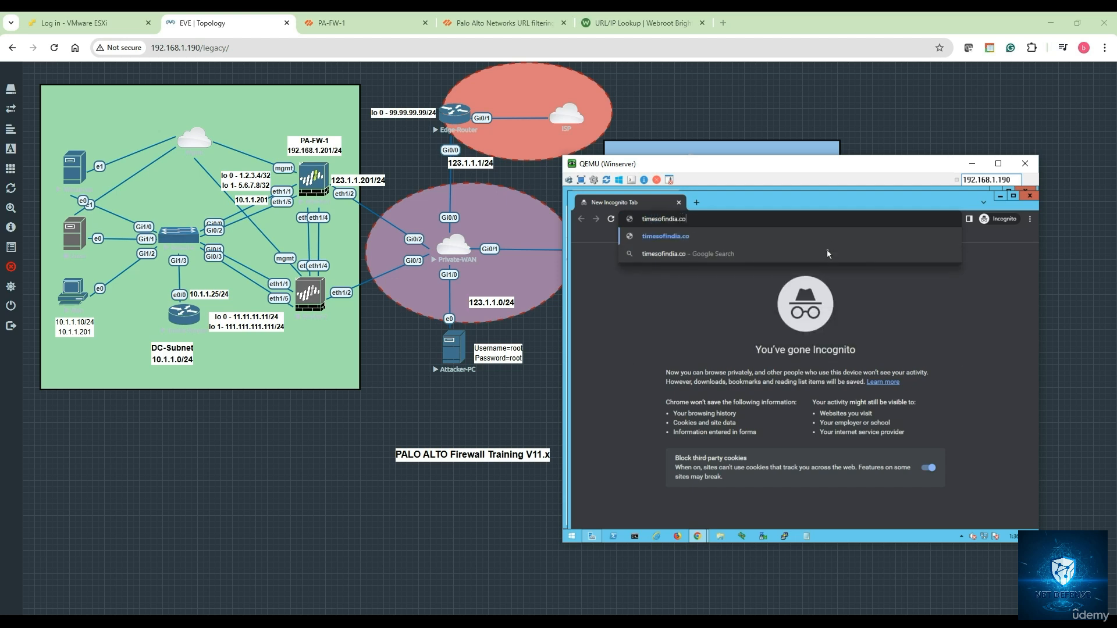
key("Return")
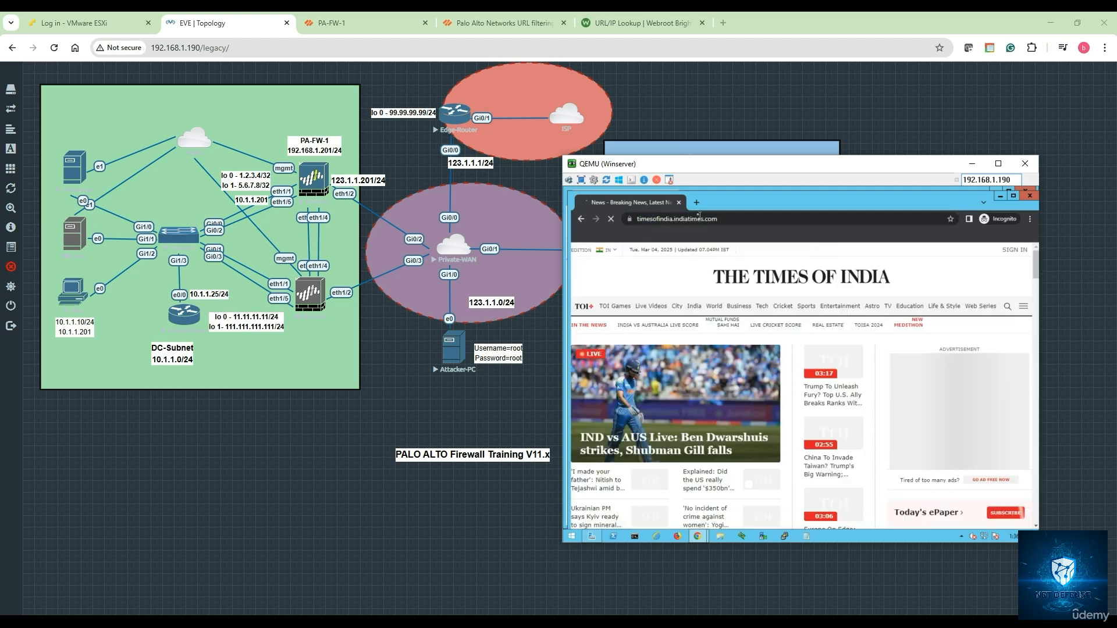
left_click(697, 203)
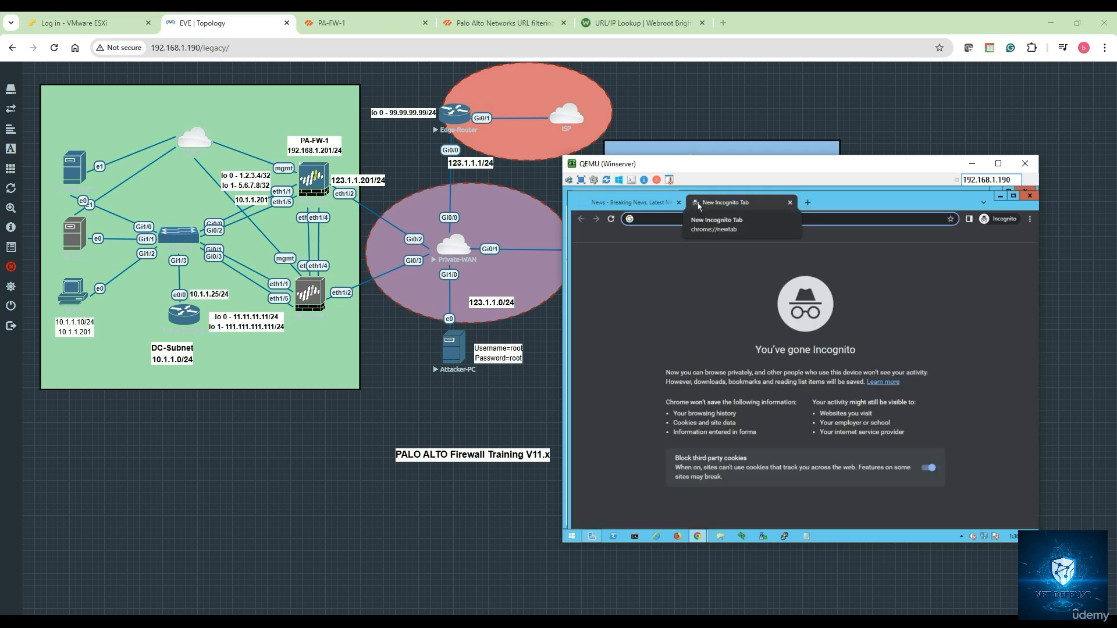
type("espn.co")
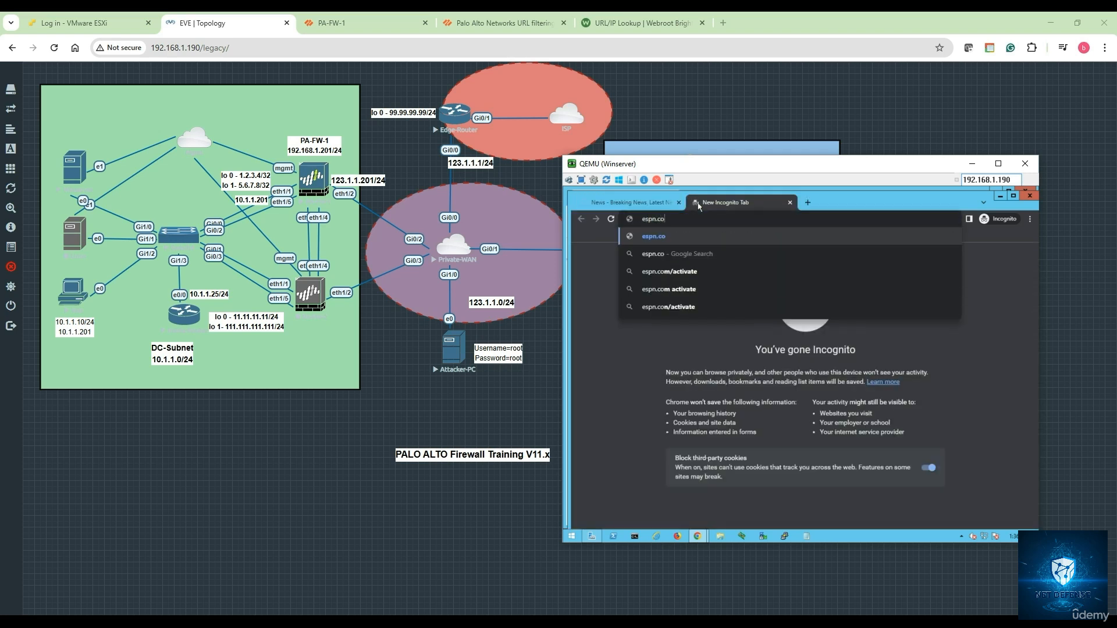
type("m")
key("Return")
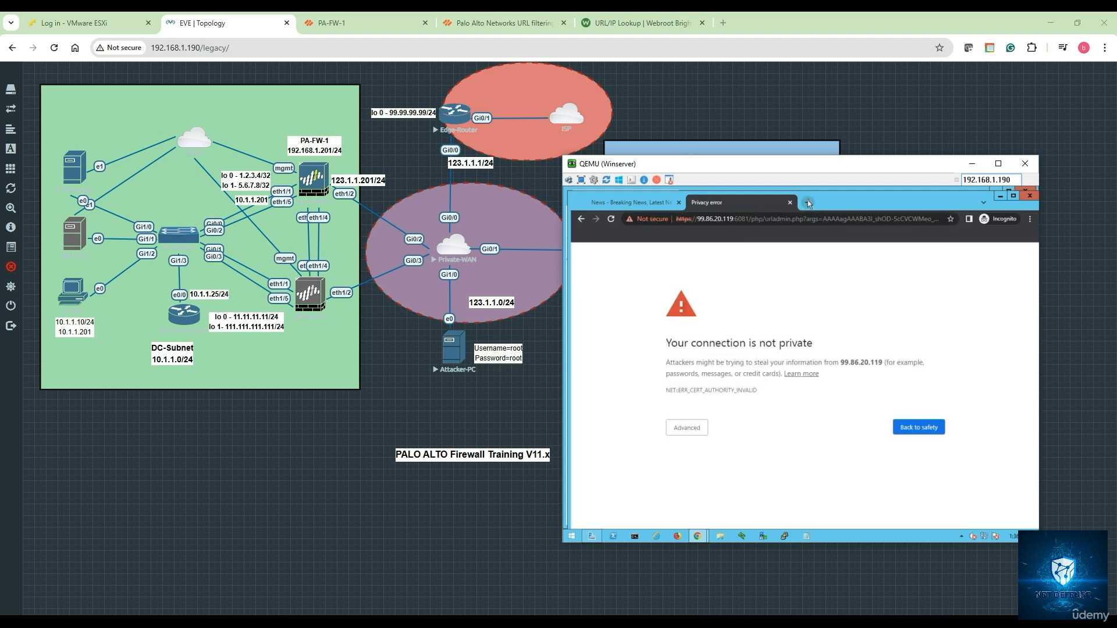
Bypass the certificate warning and enter the override password to unblock ESPN India
left_click(701, 429)
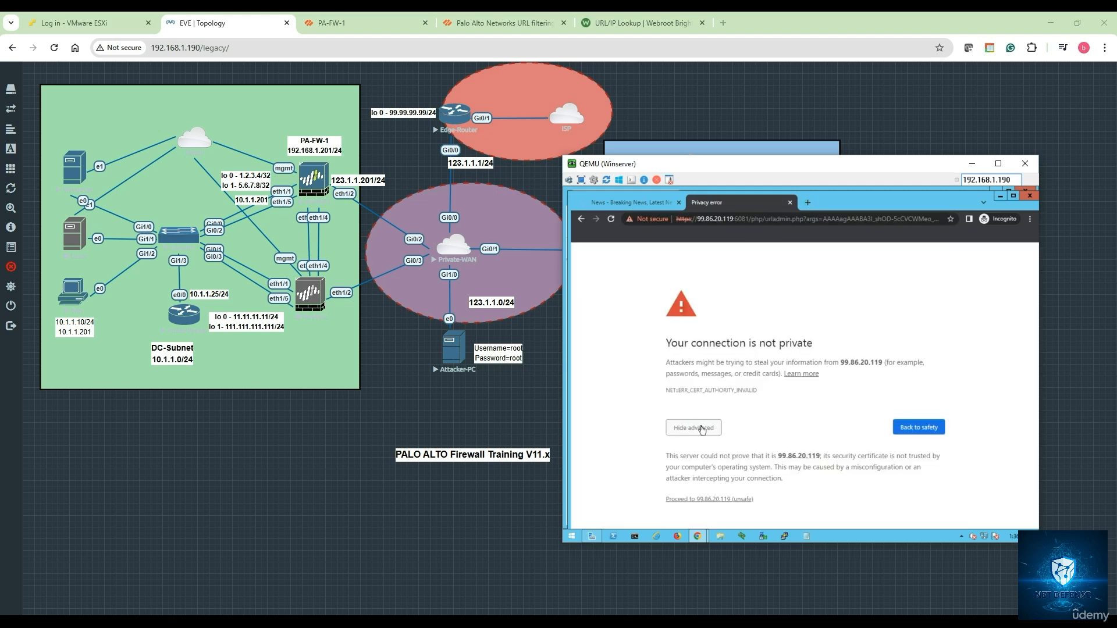
left_click(721, 499)
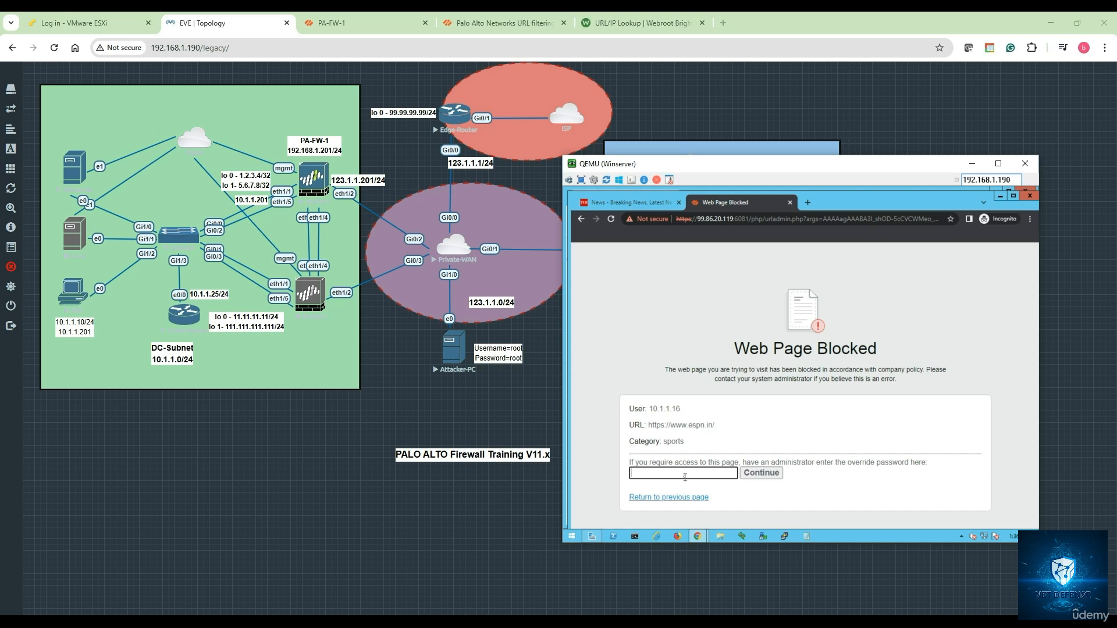
type("***")
left_click(771, 476)
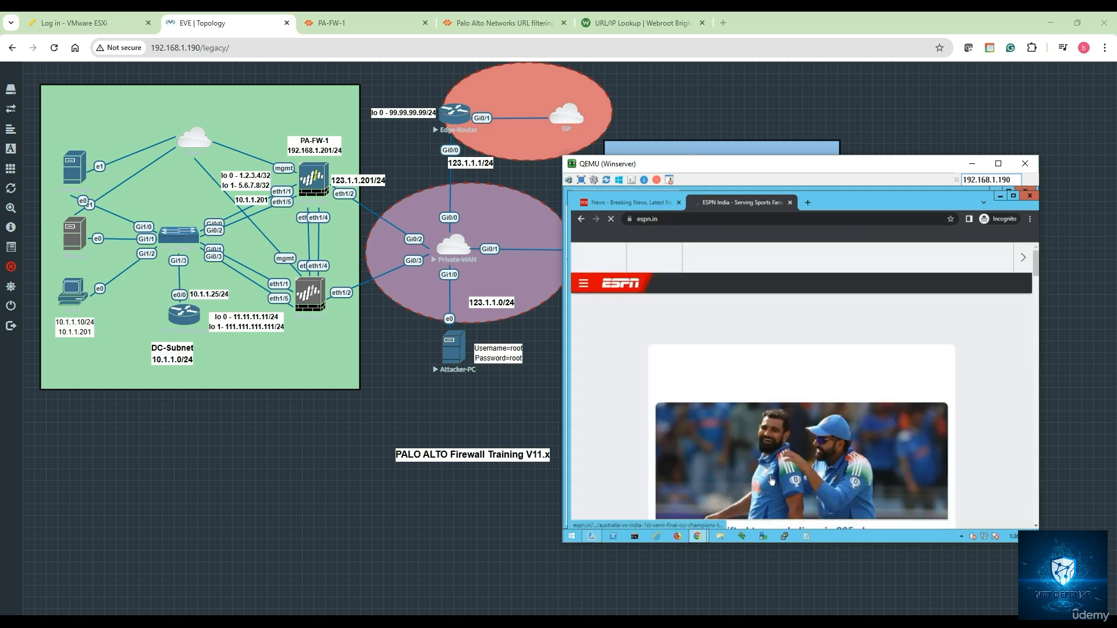
left_click(808, 203)
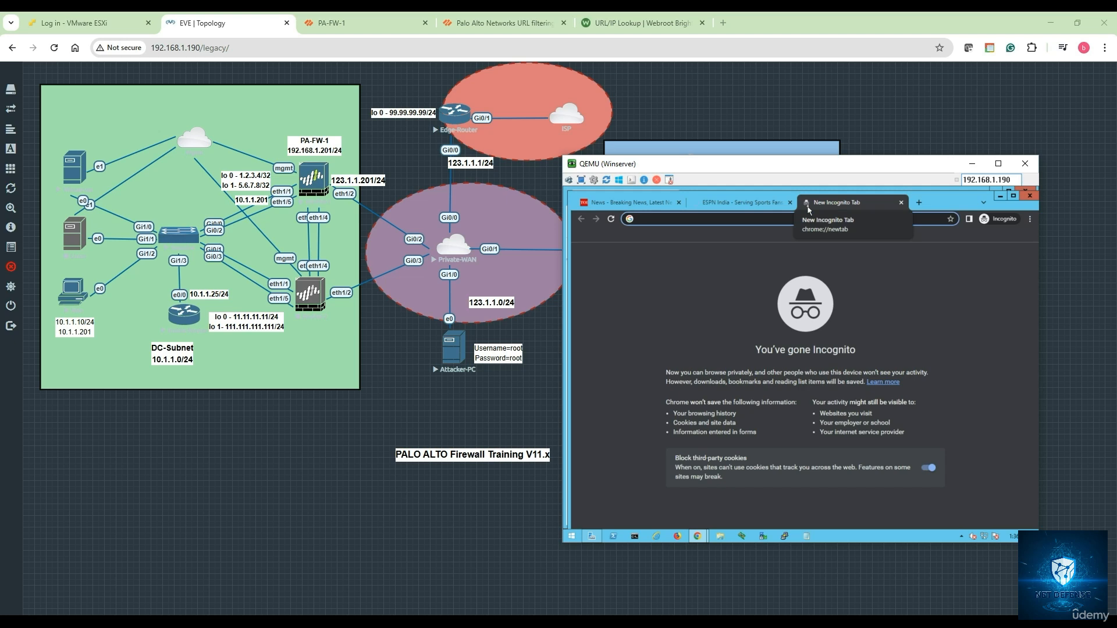
Load youtube and ebay.com in separate incognito tabs, confirming both are allowed
type("youtube.com")
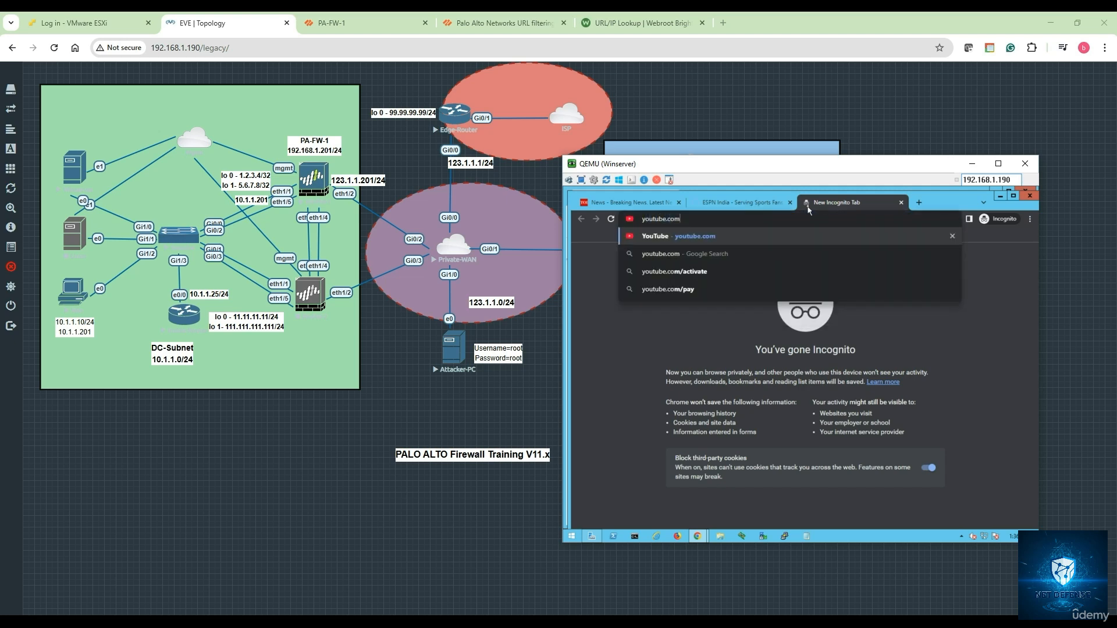
key("Return")
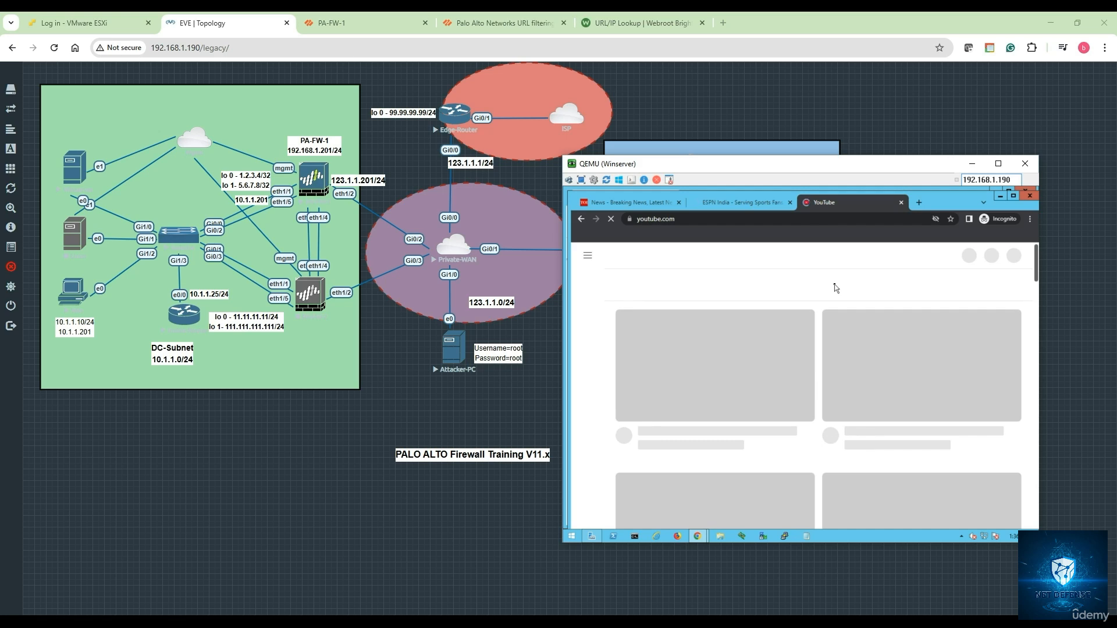
left_click(919, 203)
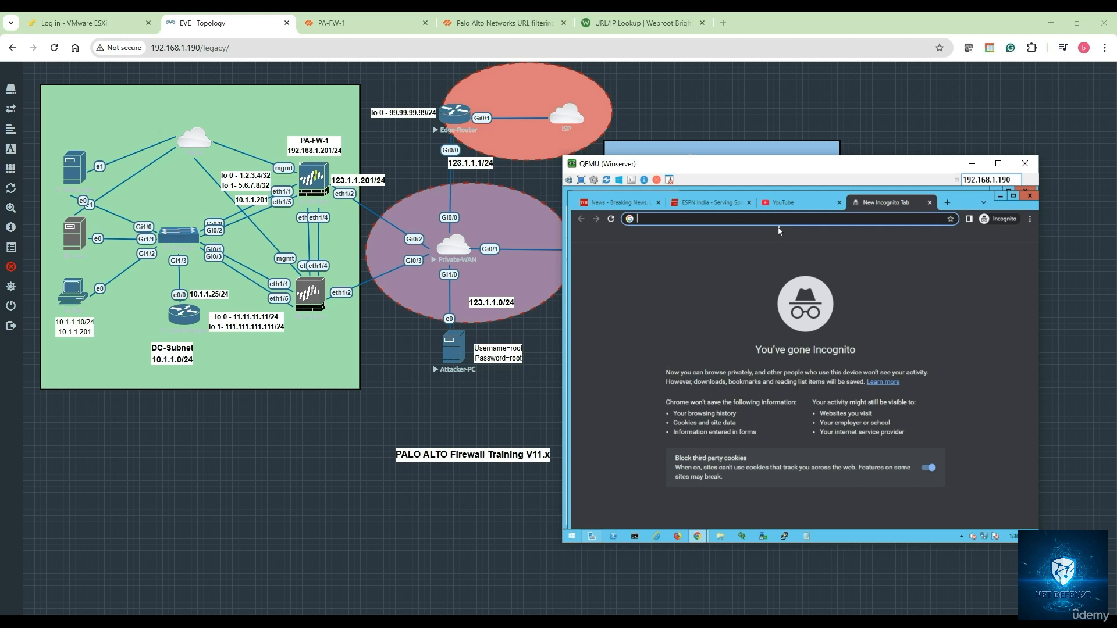
type("ebay.com")
key("Return")
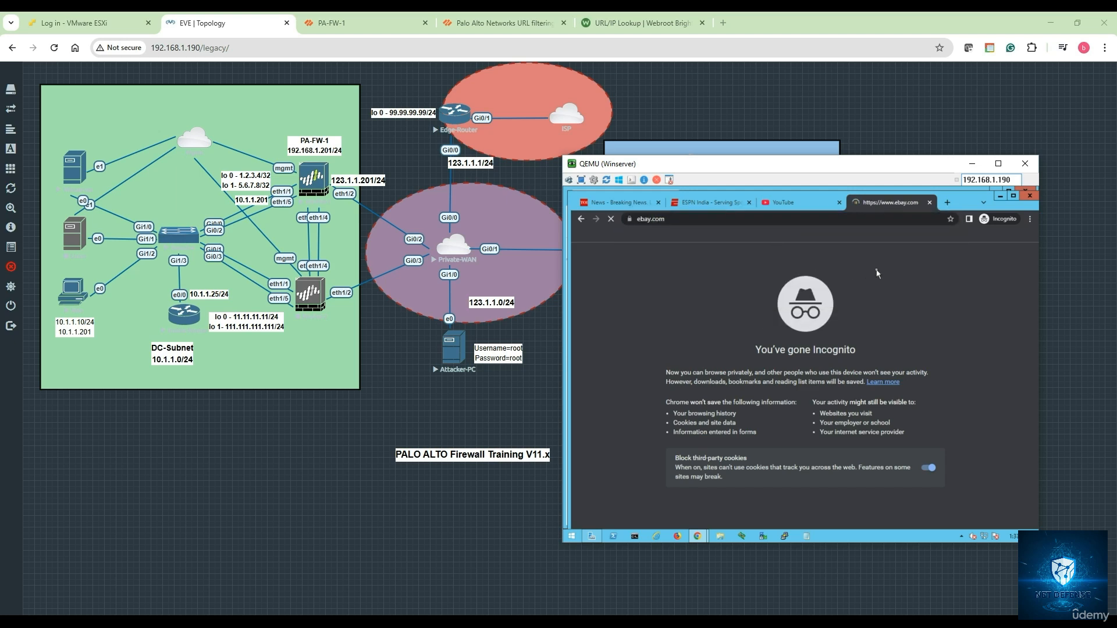
left_click(948, 202)
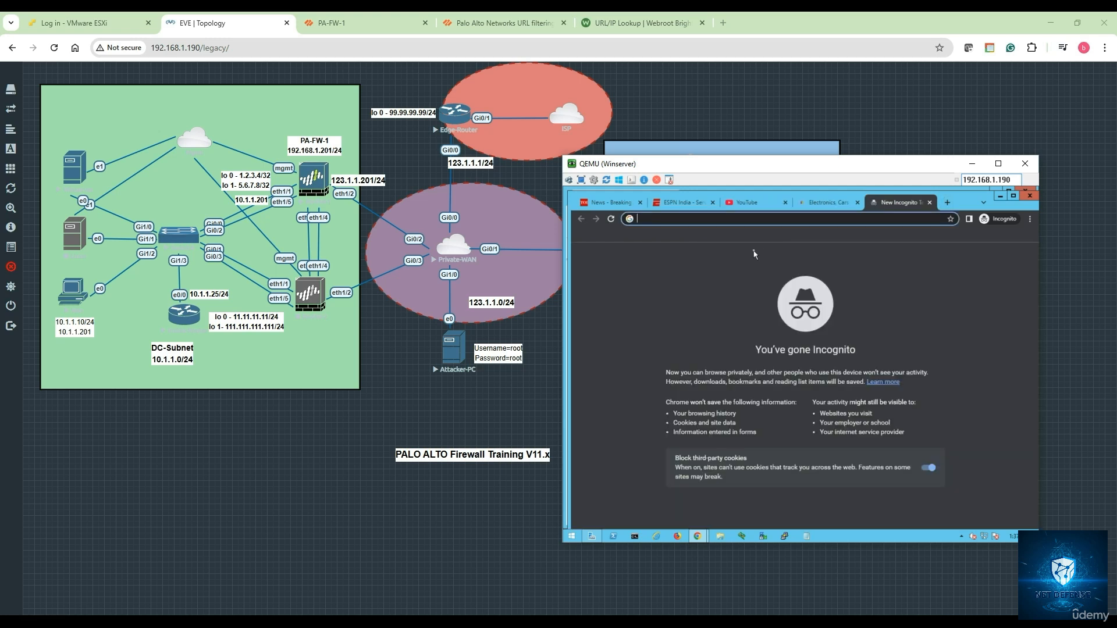
Load 888.com to get the gambling Web Page Blocked page, then switch to notes.txt
type("888.com")
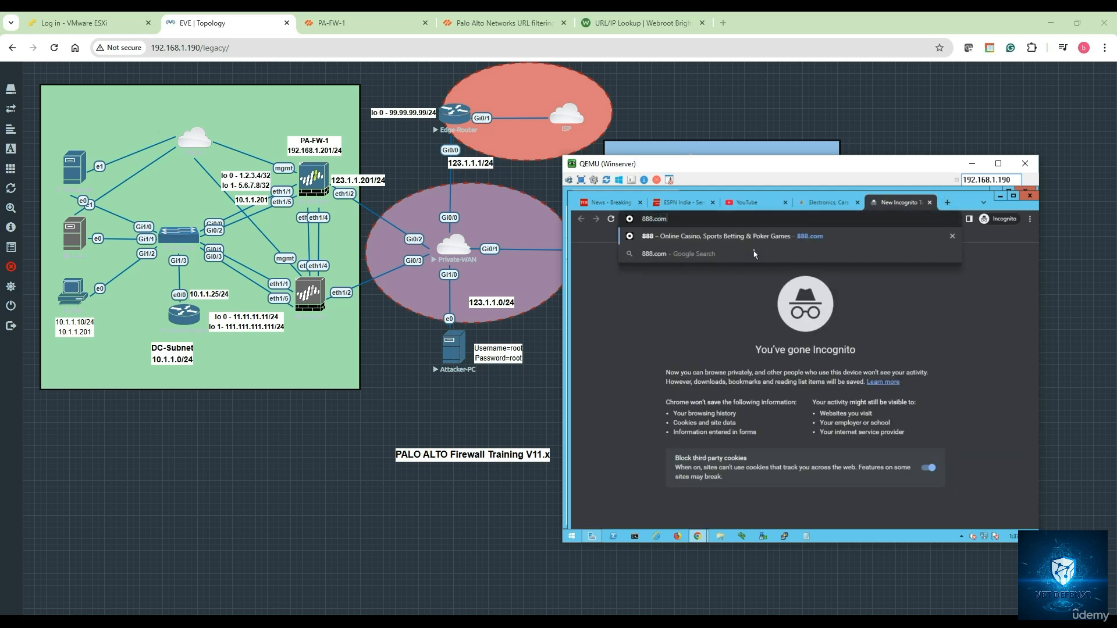
key("Return")
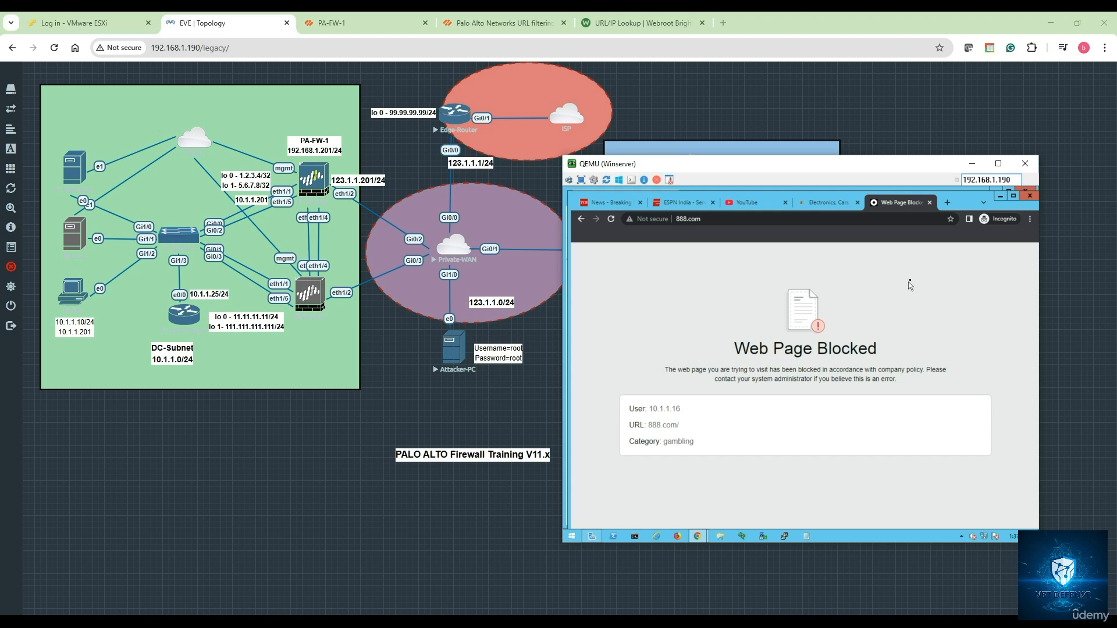
left_click_drag(806, 167, 722, 209)
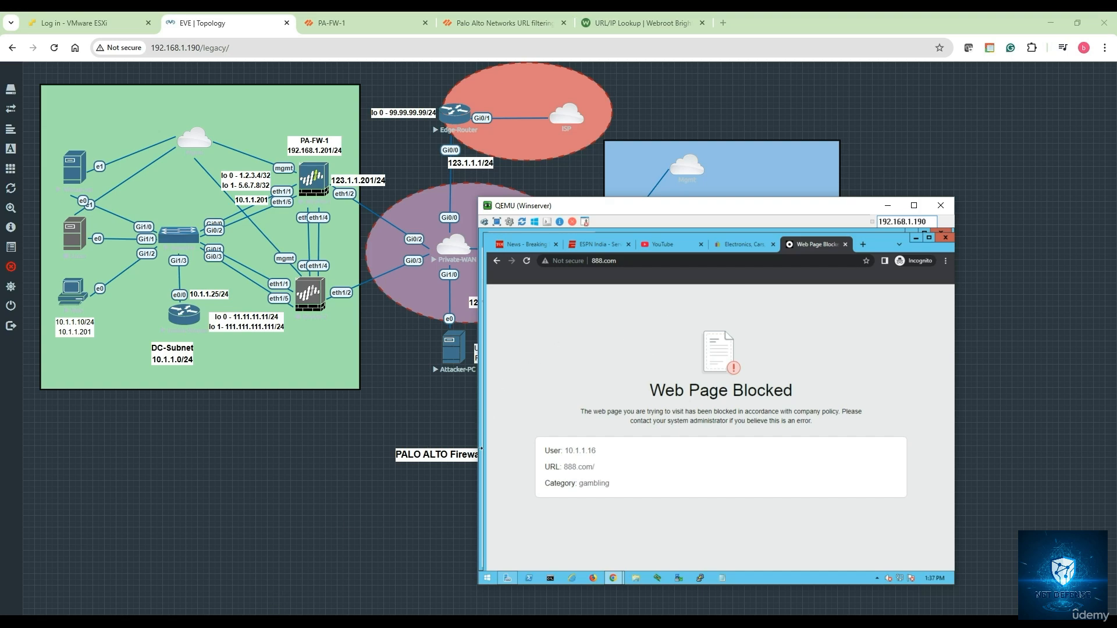
key("alt+Tab")
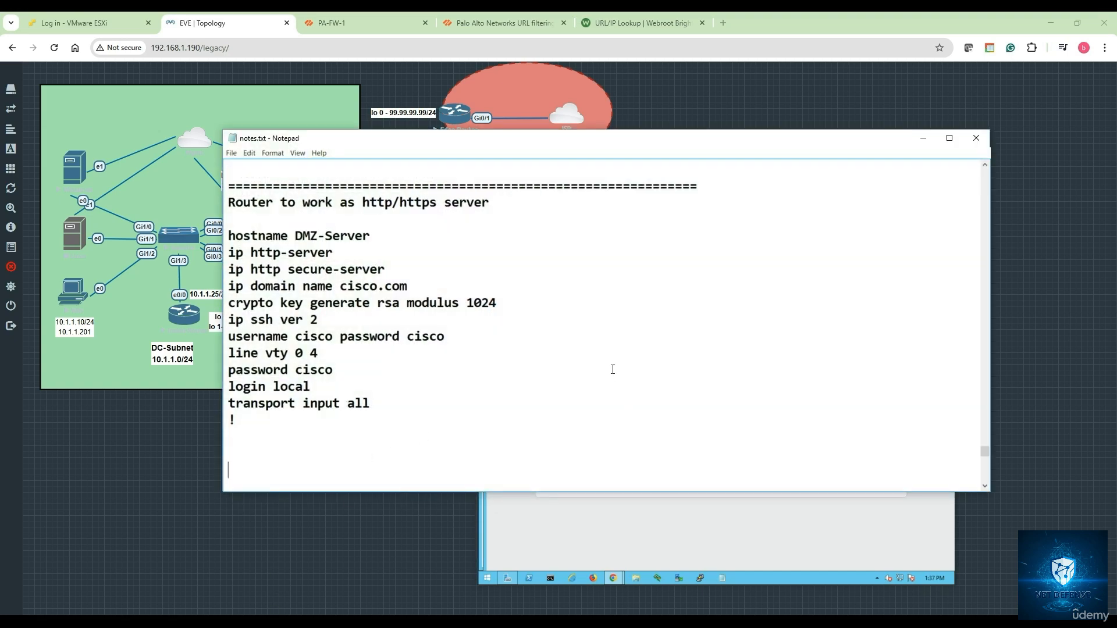
Append a '=' separator, 'URL Filtering profile :' heading and its definition sentence to notes.txt
scroll(555, 373, "down", 1)
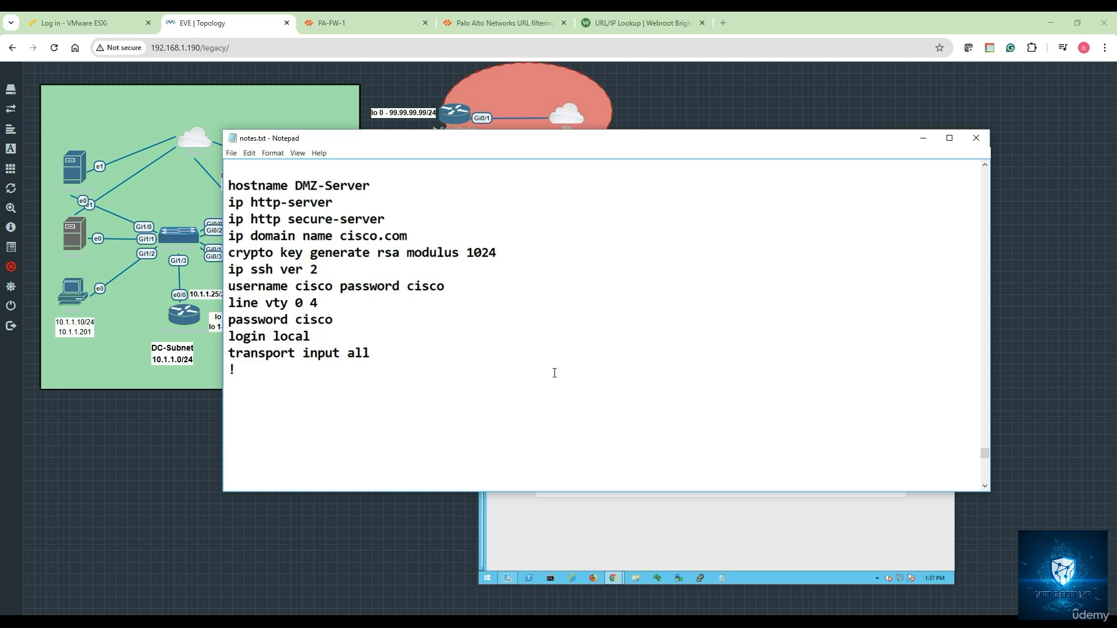
scroll(452, 378, "down", 4)
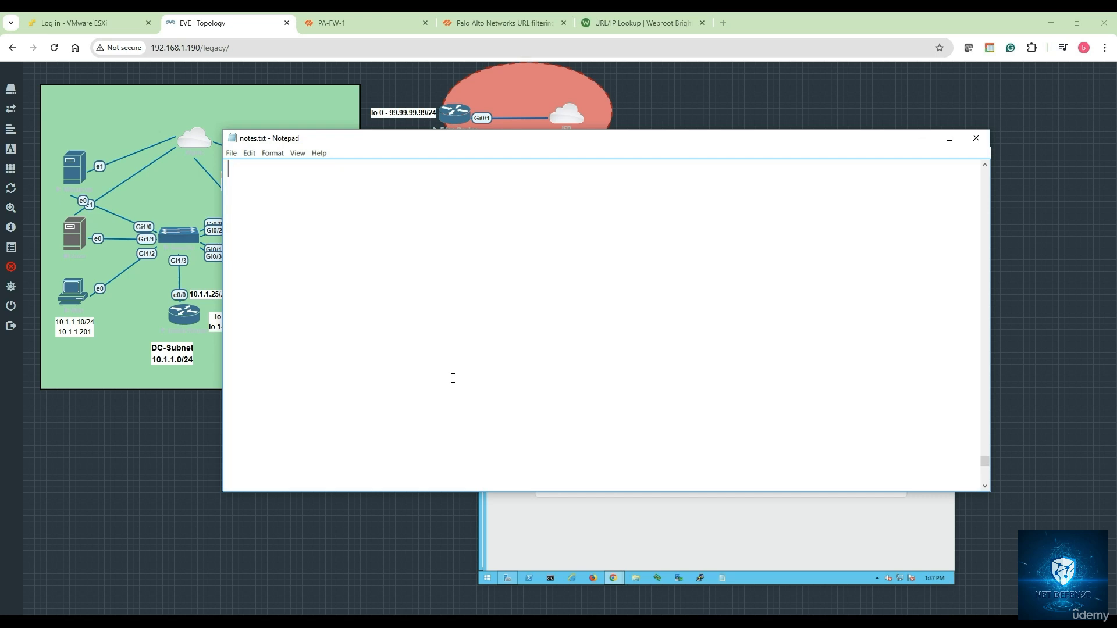
type("============================================  ")
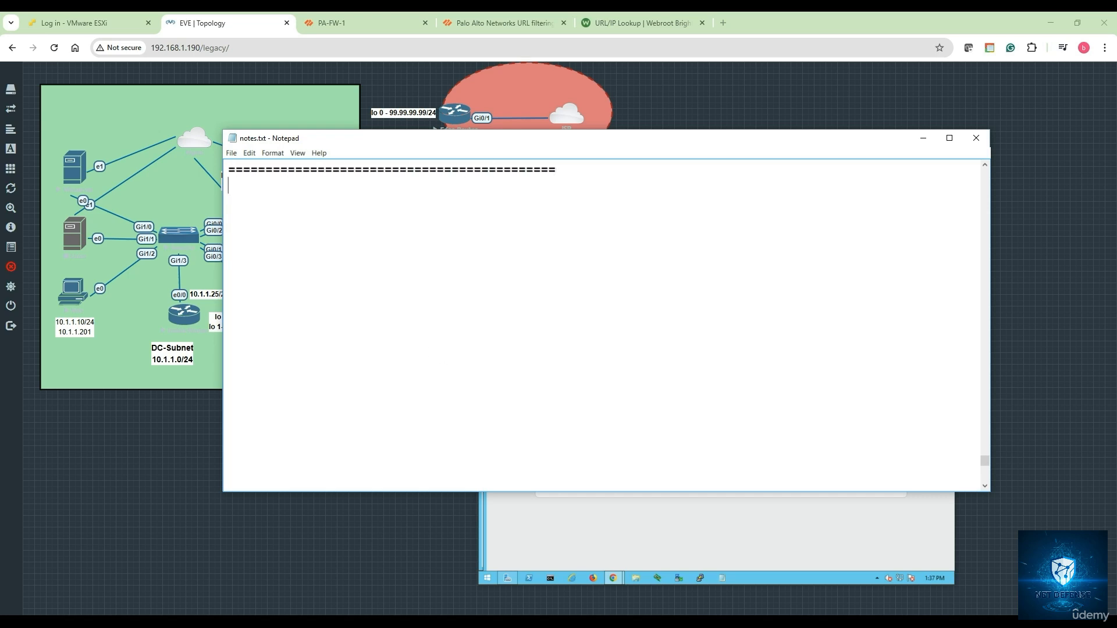
type("URL Filtering p")
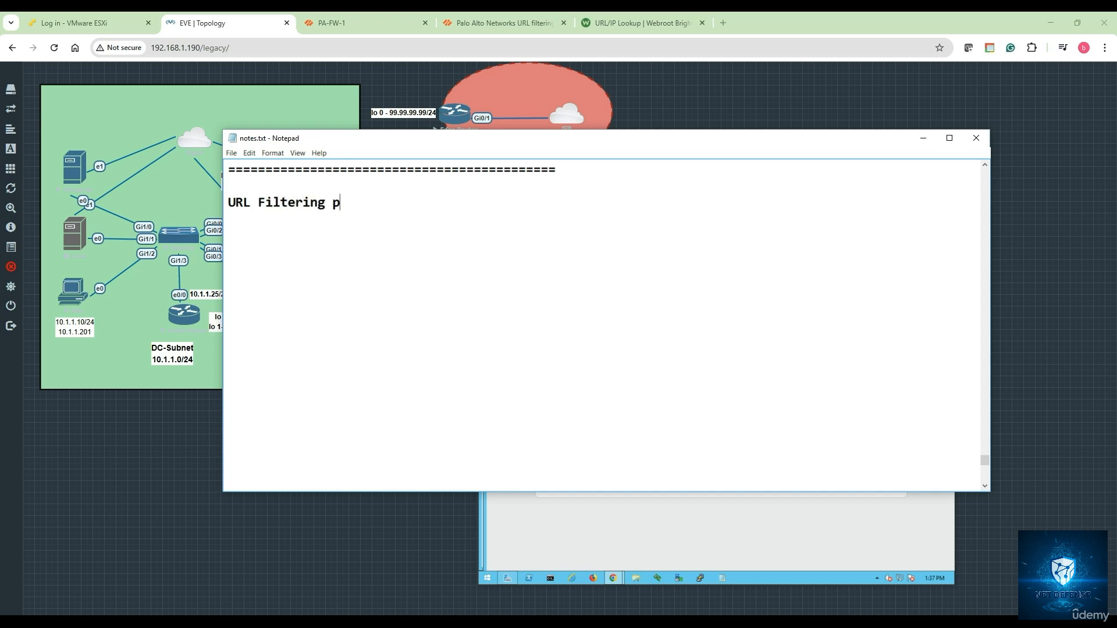
type("rofile :")
key("Return")
key("Return")
type("Is a")
type(" sec")
type("ty ")
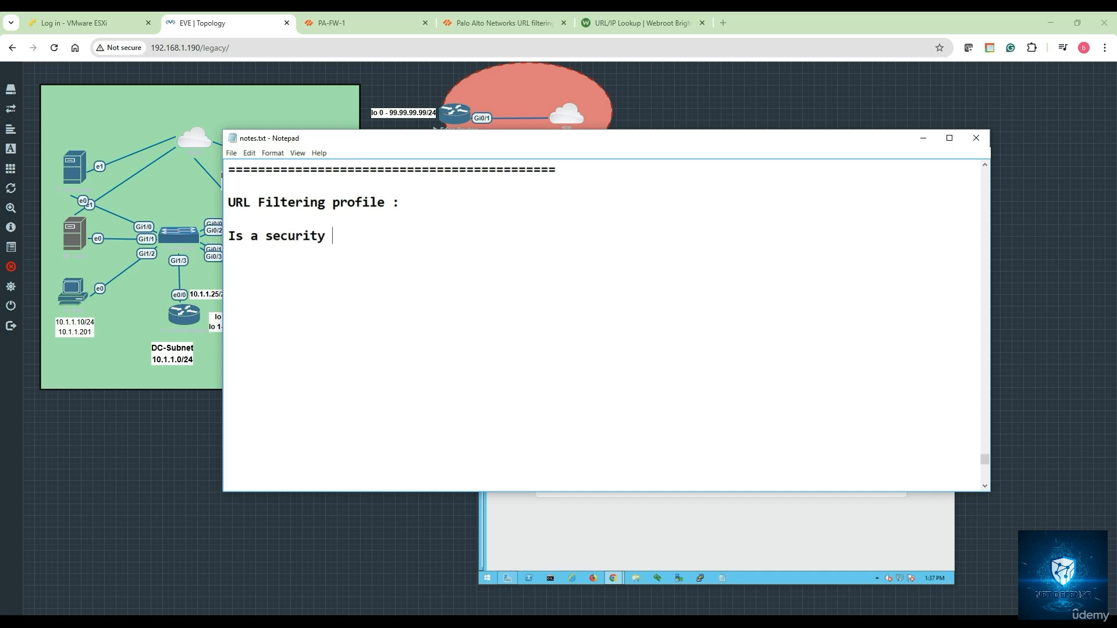
type("feature that con")
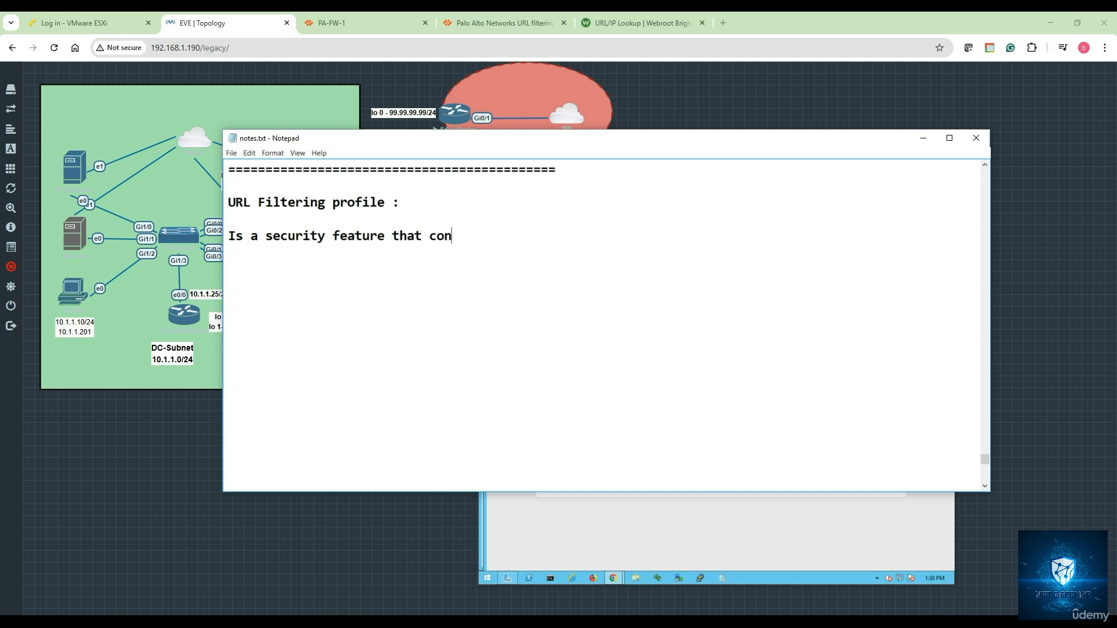
type("trols user access t")
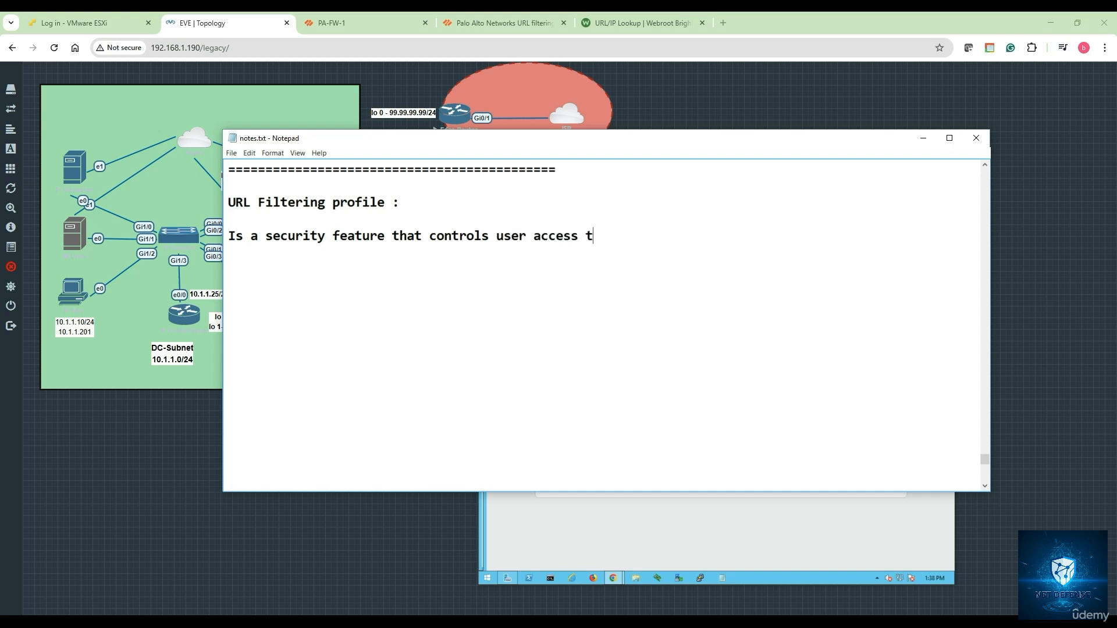
type("o web content by cate")
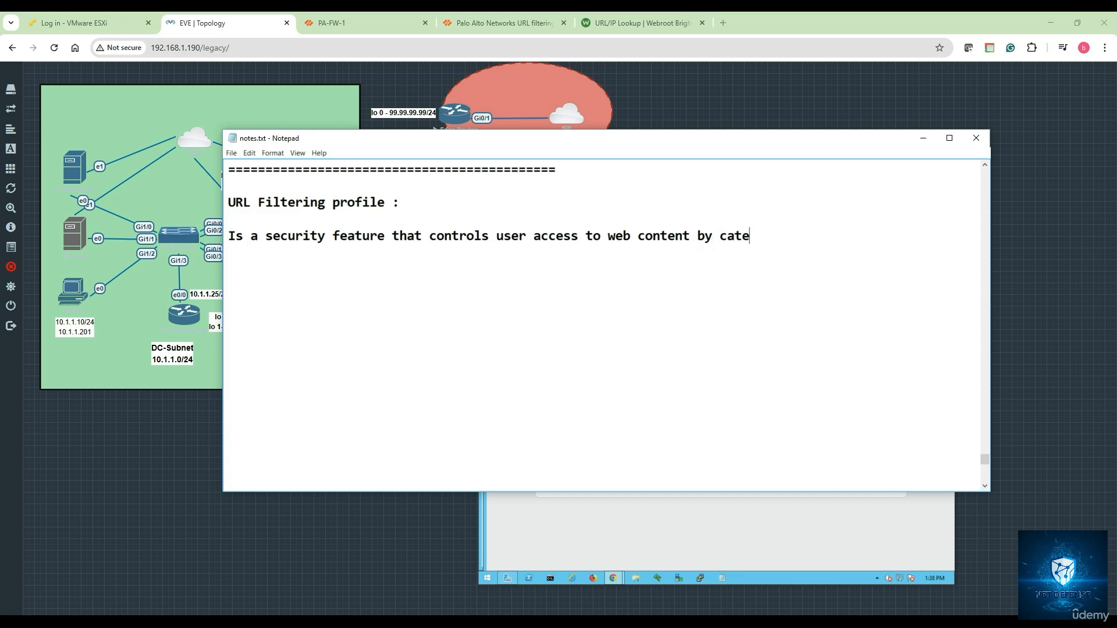
type("gorization of")
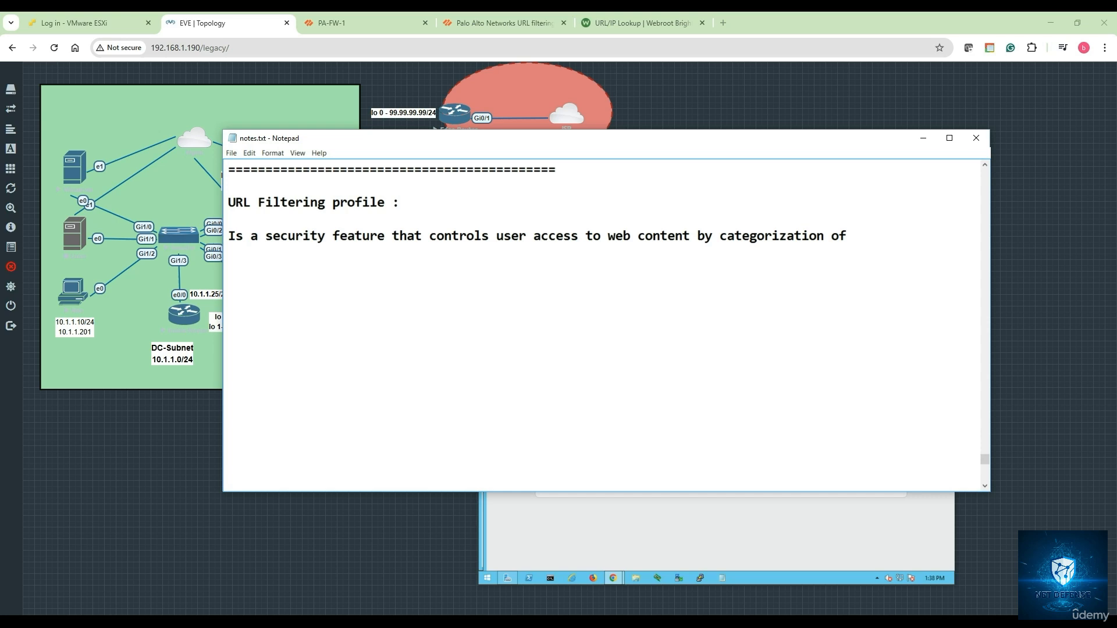
type(" URLs and enforcing ")
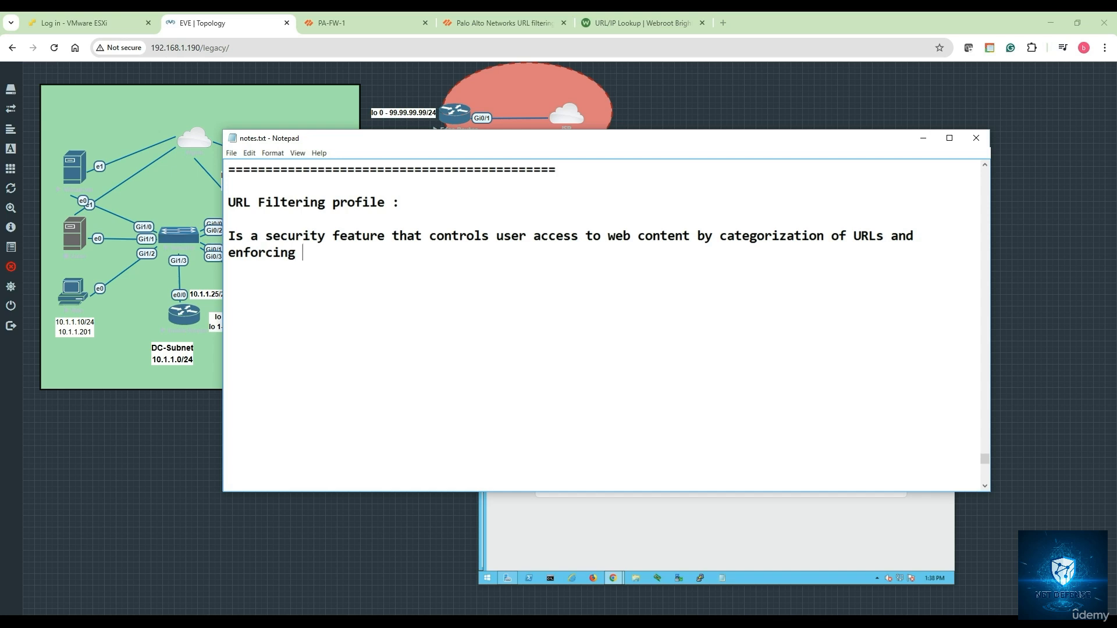
type("policies based on ")
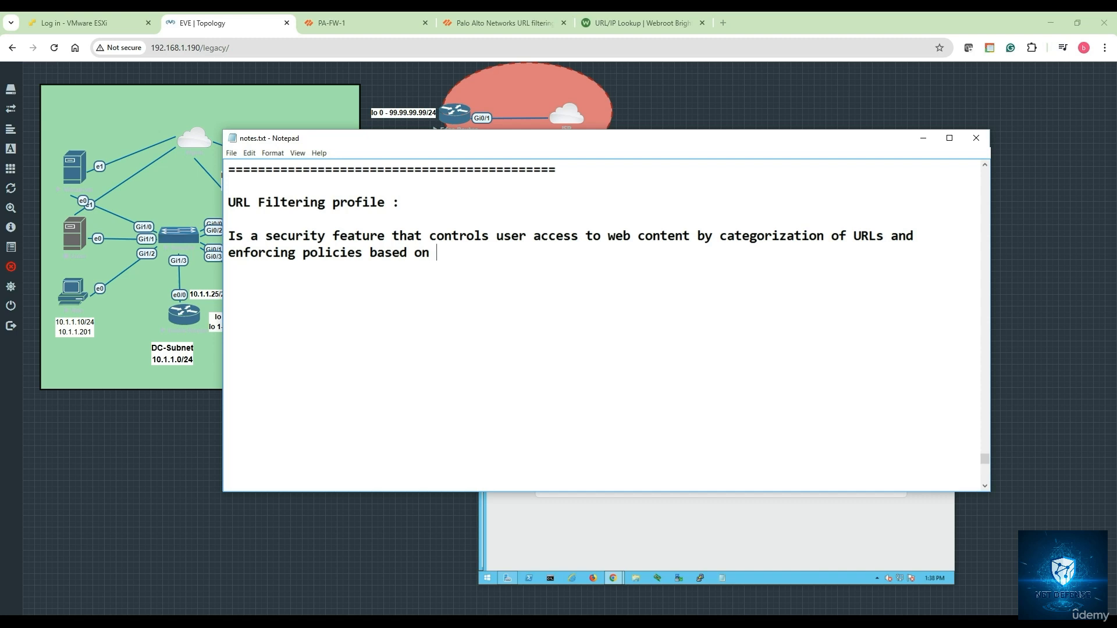
type("those categories")
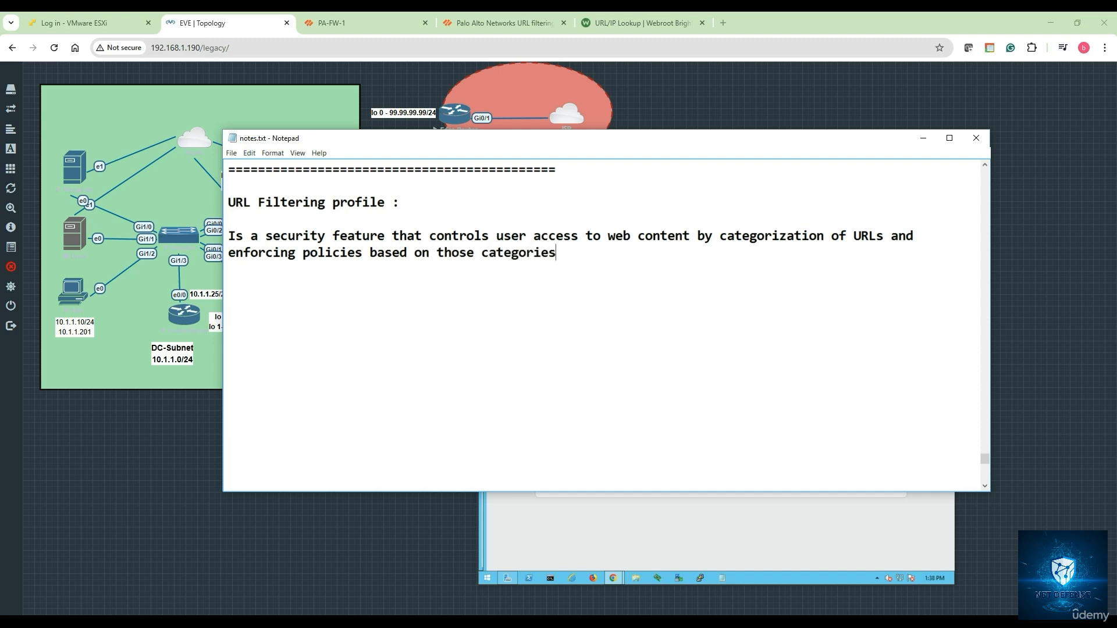
type(".")
key("Return")
key("Return")
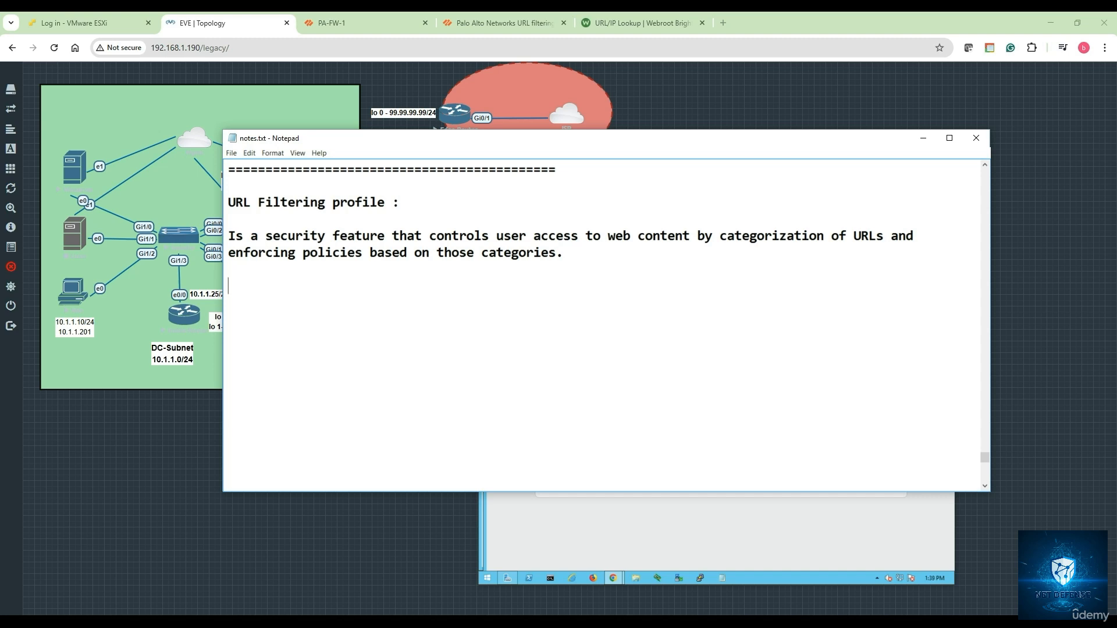
Add '1. URL Categorizations' and '2. Policy enforcement: Block, Allow, Alert, continue' to the notes
type("1. URL Categoriz")
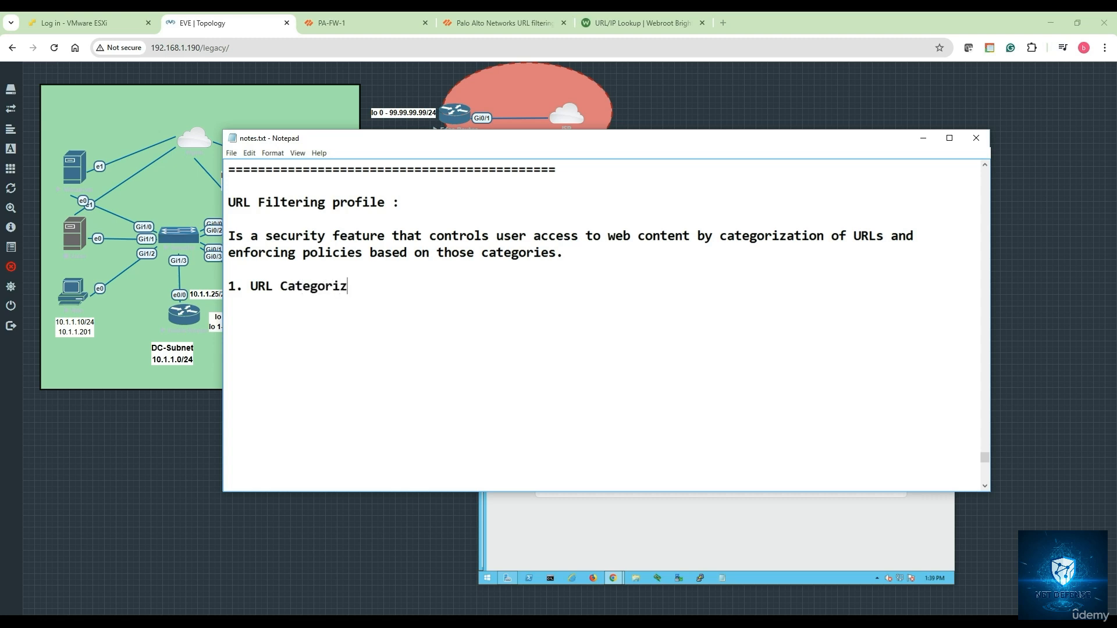
type("ations")
key("Return")
type("2. Policy en")
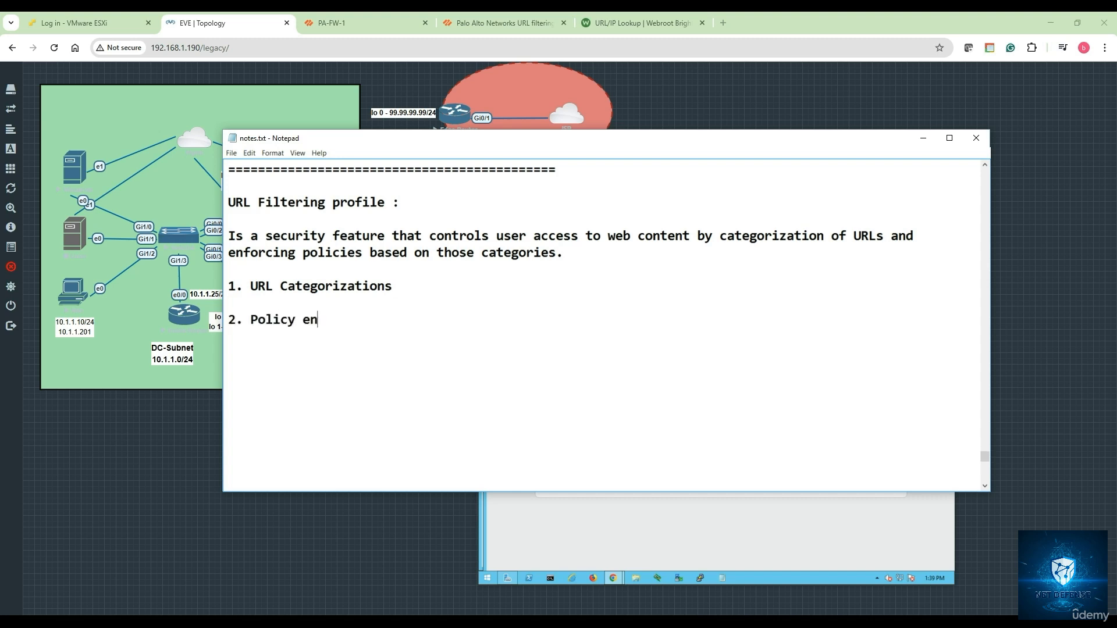
type("forcement")
type(": Block")
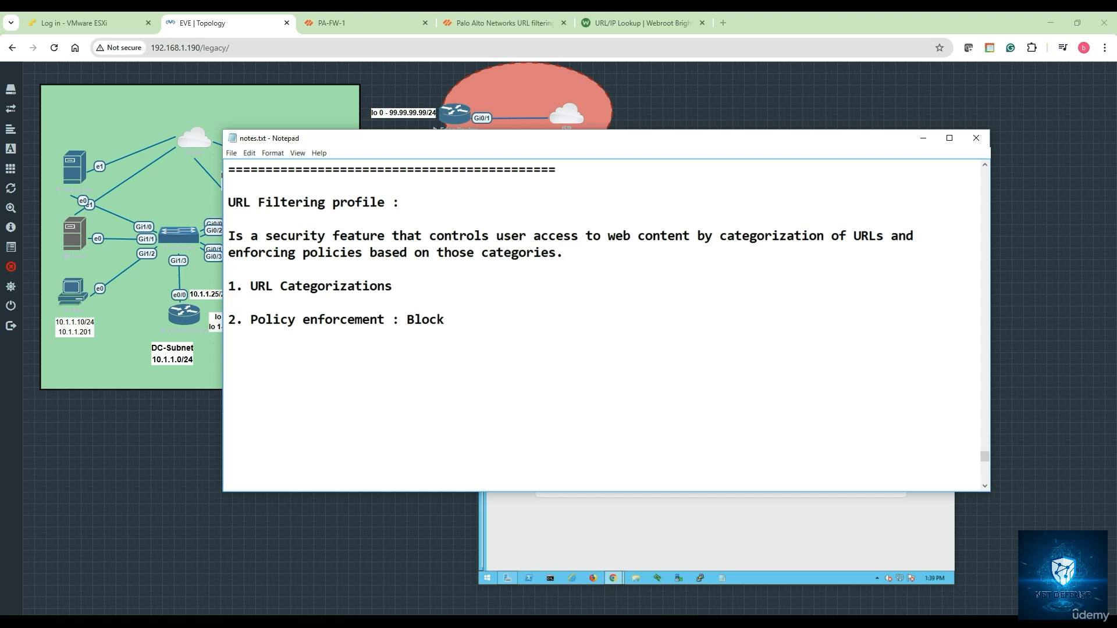
type(", Allow, Alert, continue")
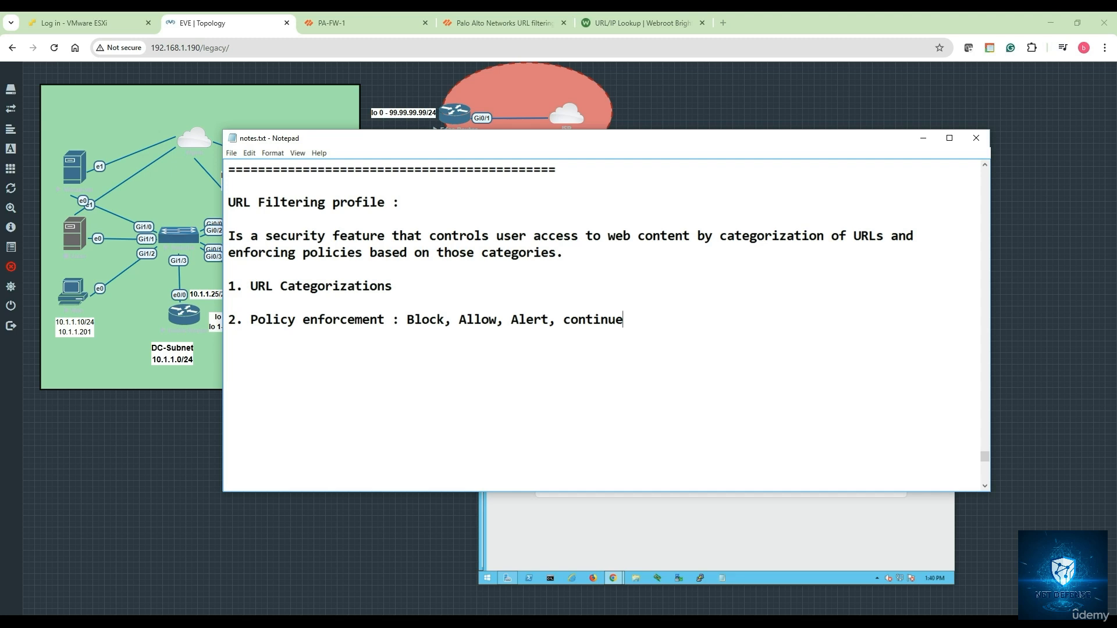
Add '3. Granular control' as the third URL Filtering feature
key("Return")
type("3.")
type("Granular control")
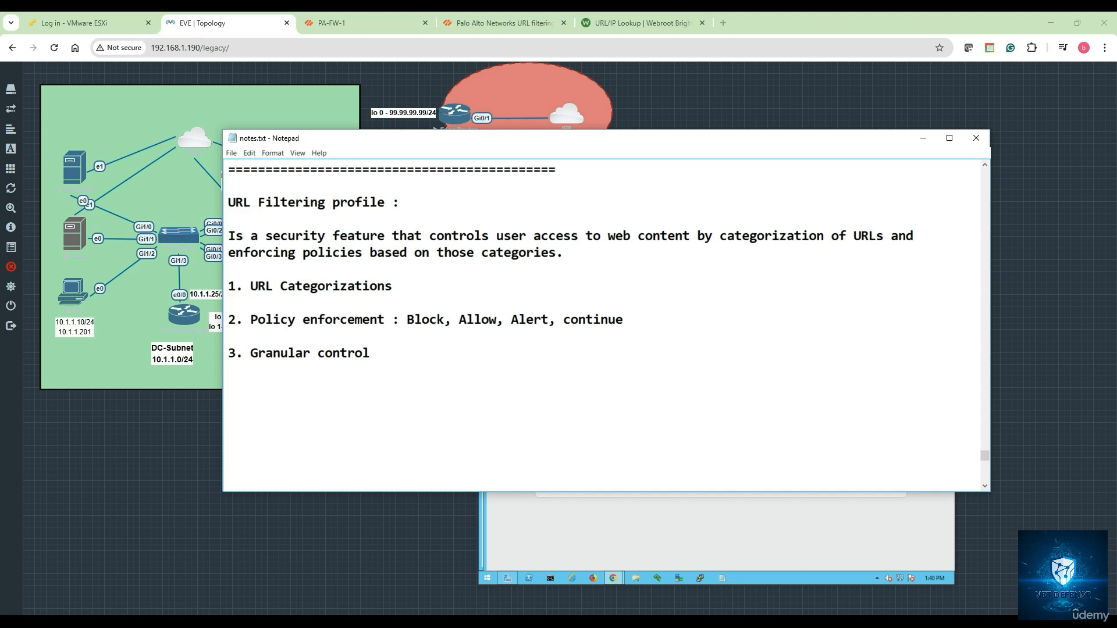
Add '4. Custom URL' and '5. Safe search enforcement' to the feature list
type("4. Custom URL")
key("Return")
type("5. ")
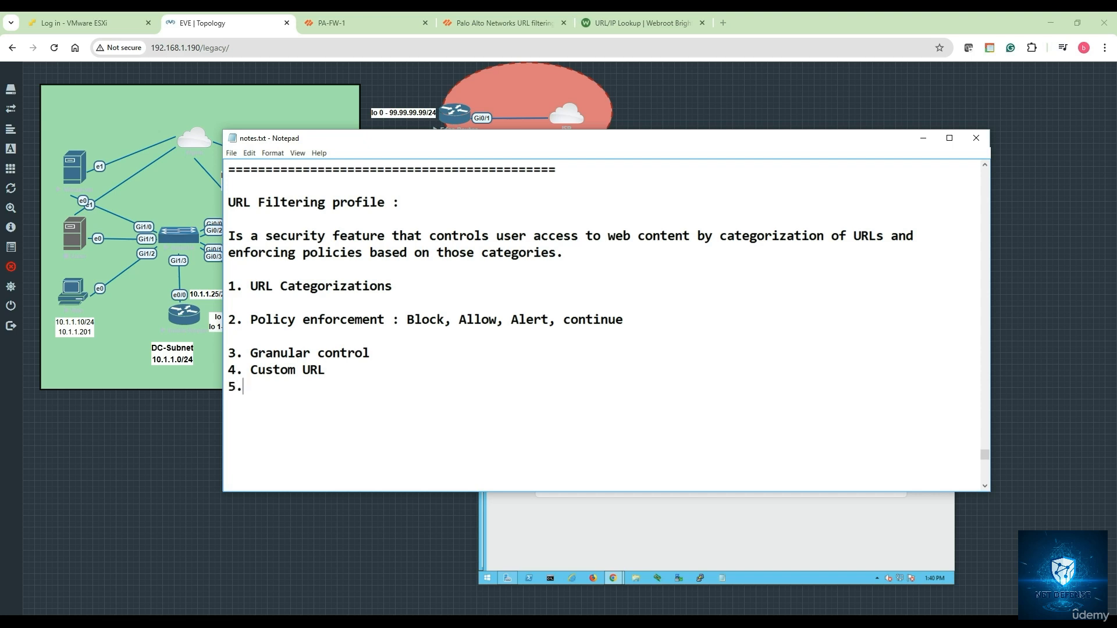
type("Safesearch")
key("BackSpace")
key("BackSpace")
key("BackSpace")
key("BackSpace")
key("BackSpace")
key("BackSpace")
type("search enforcement")
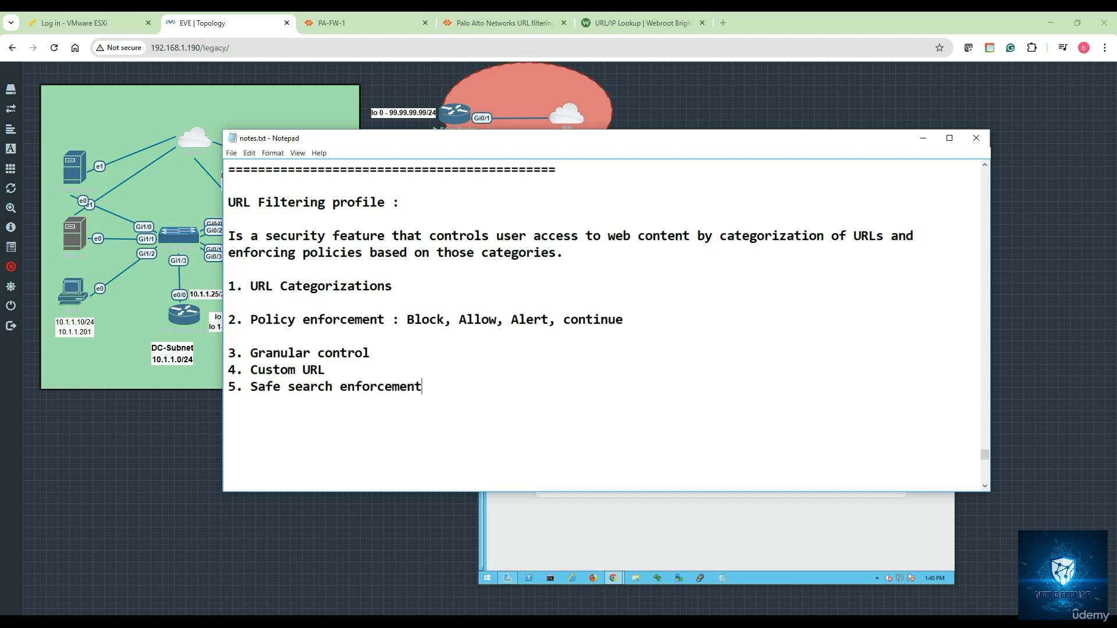
key("BackSpace")
Add '6. Dynamic update' and '7. Visibility and reporting' to the feature list
type("6. Dynamic updates")
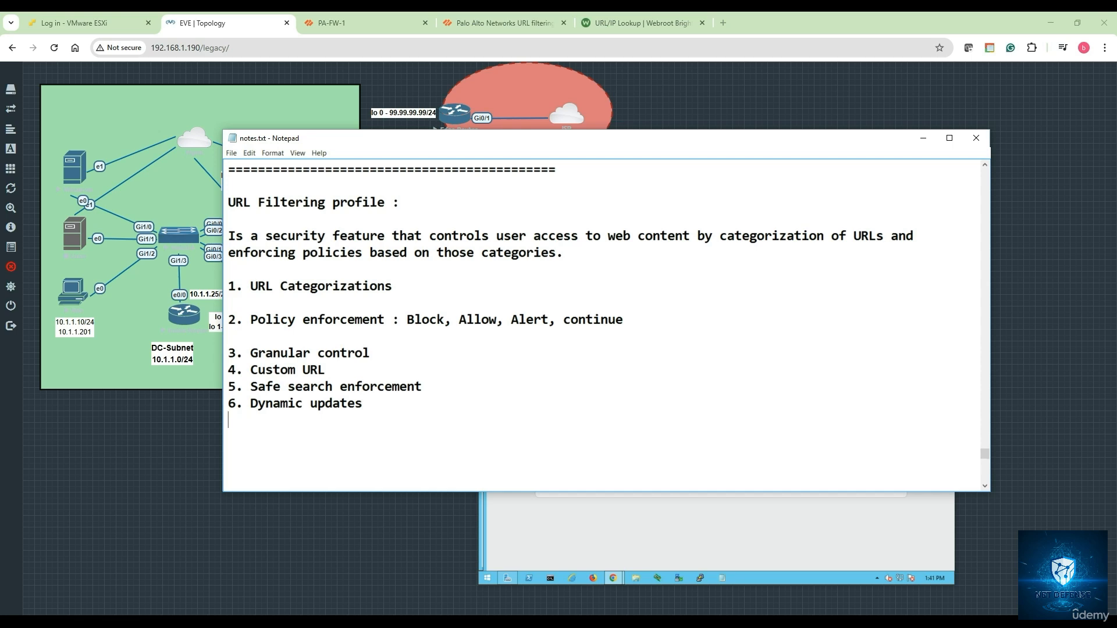
type("7. Visibility and re")
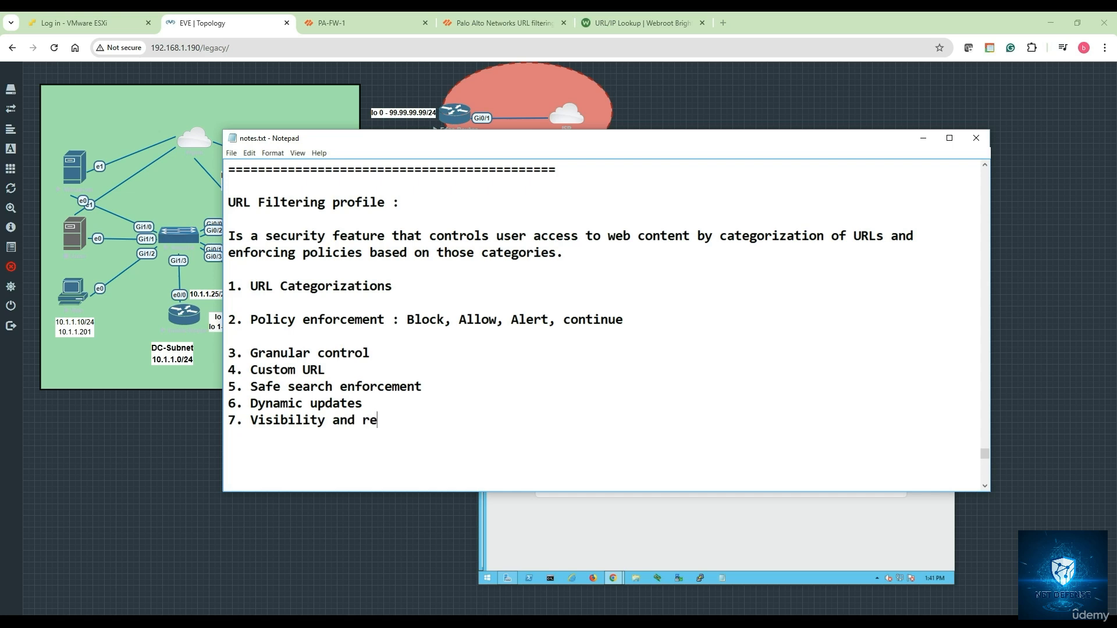
type("portig")
key("BackSpace")
type("on")
key("BackSpace")
key("BackSpace")
type("ng")
Minimize Notepad and show Monitor > Logs > URL Filtering on PA-FW-1
left_click(923, 138)
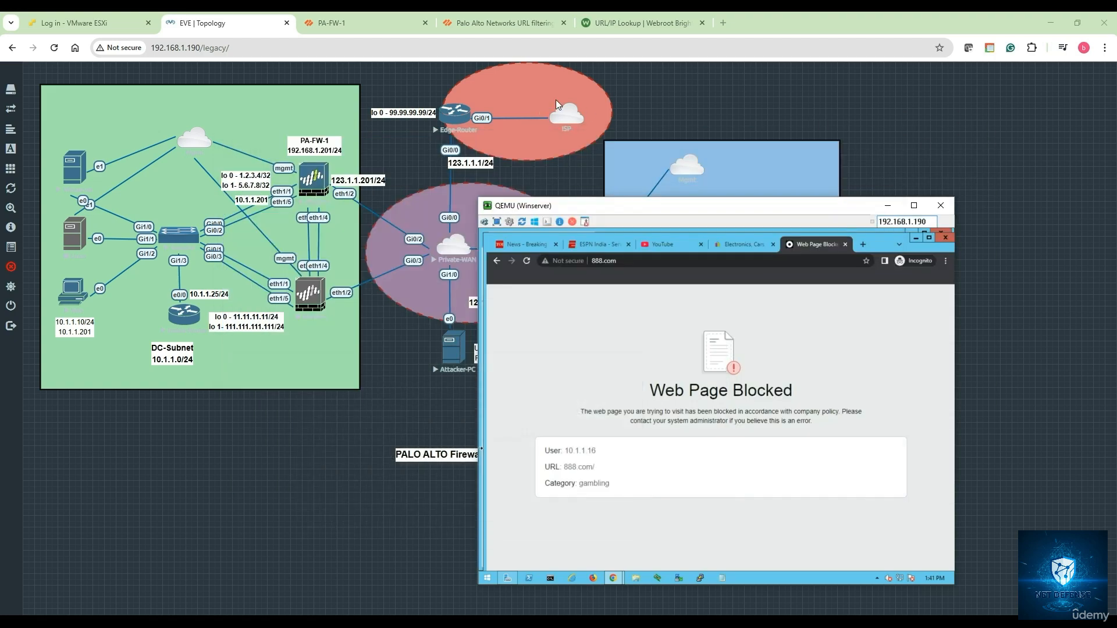
left_click(384, 27)
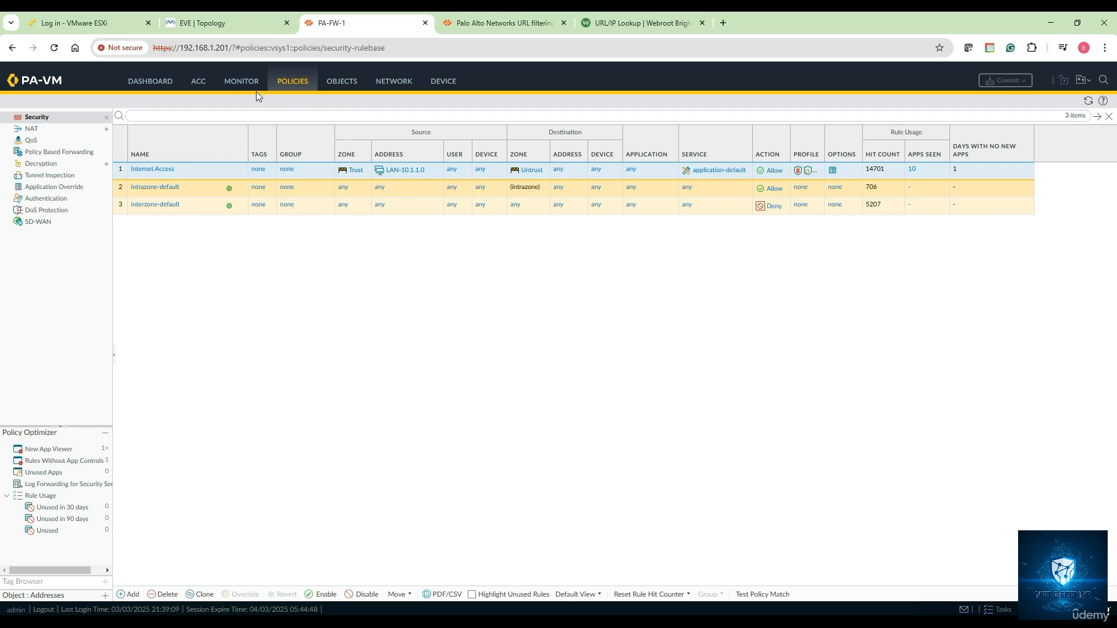
left_click(241, 85)
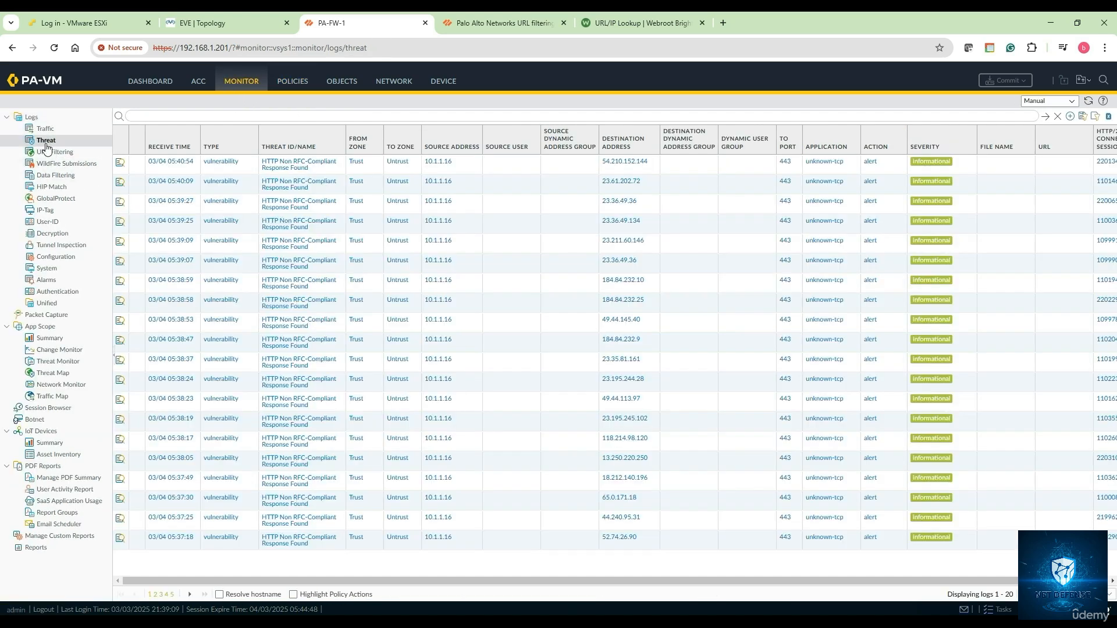
left_click(49, 150)
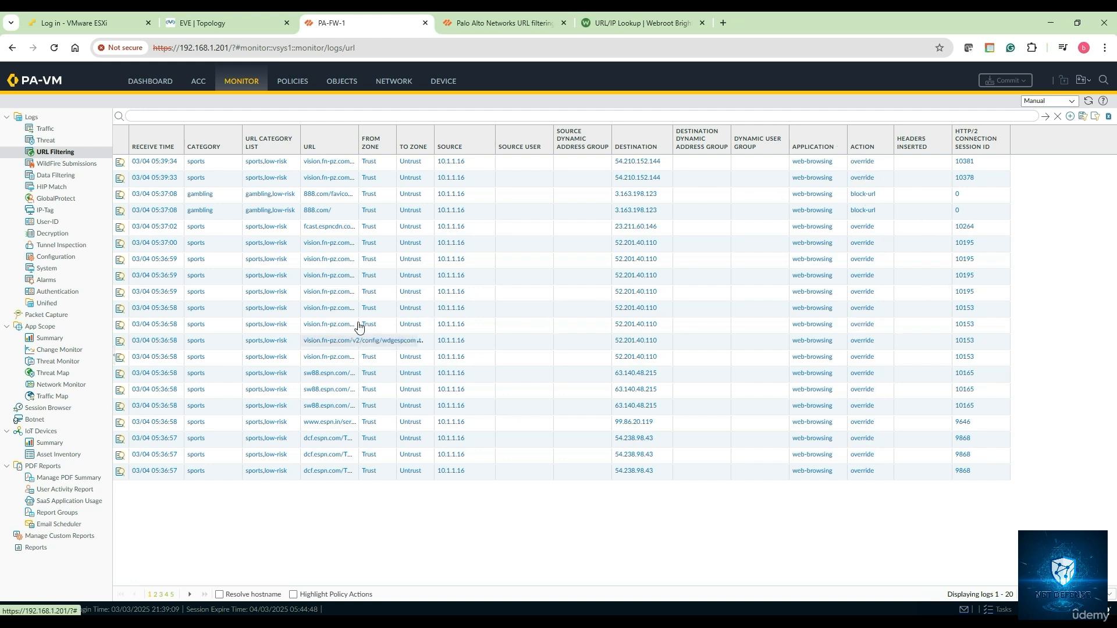
Inspect the newest URL filtering entry in the Detailed Log View, then close it
left_click(124, 164)
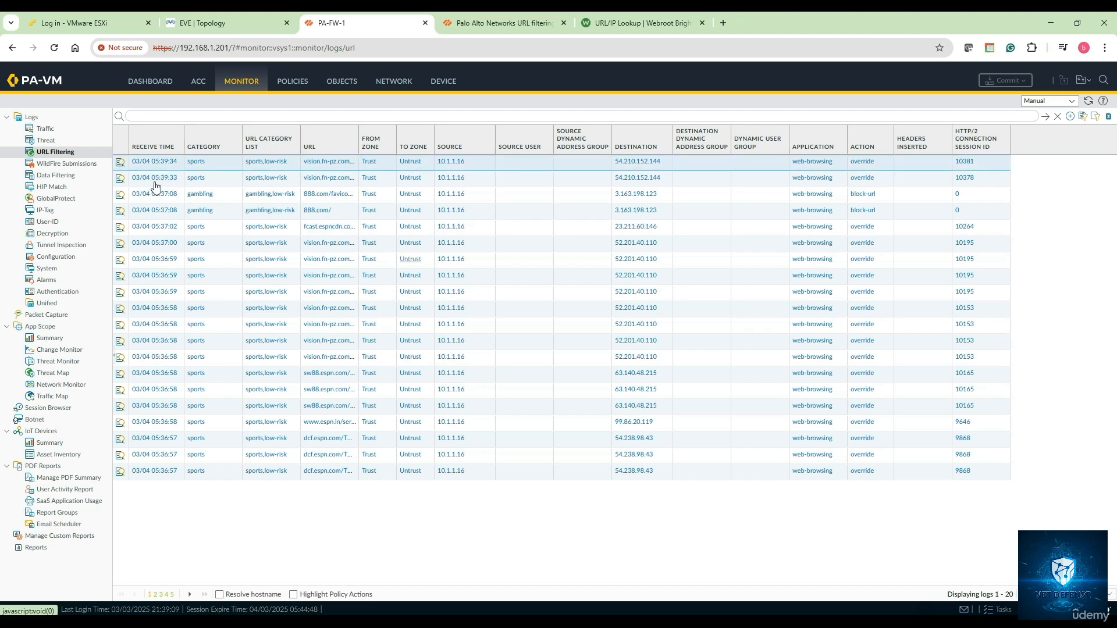
left_click(122, 164)
scroll(530, 342, "down", 10)
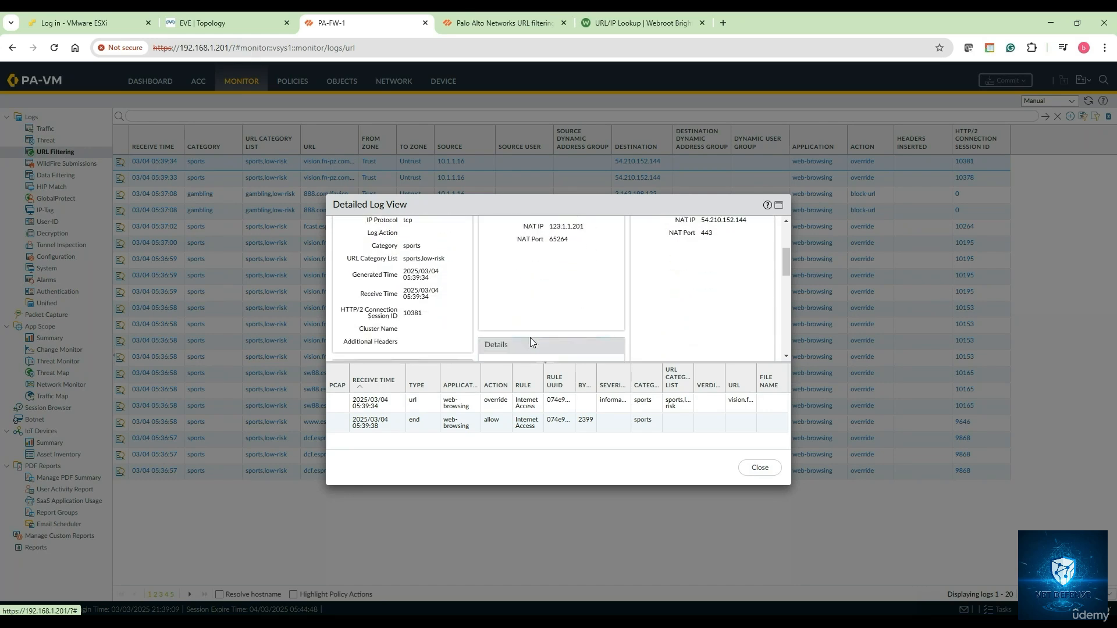
scroll(531, 343, "down", 5)
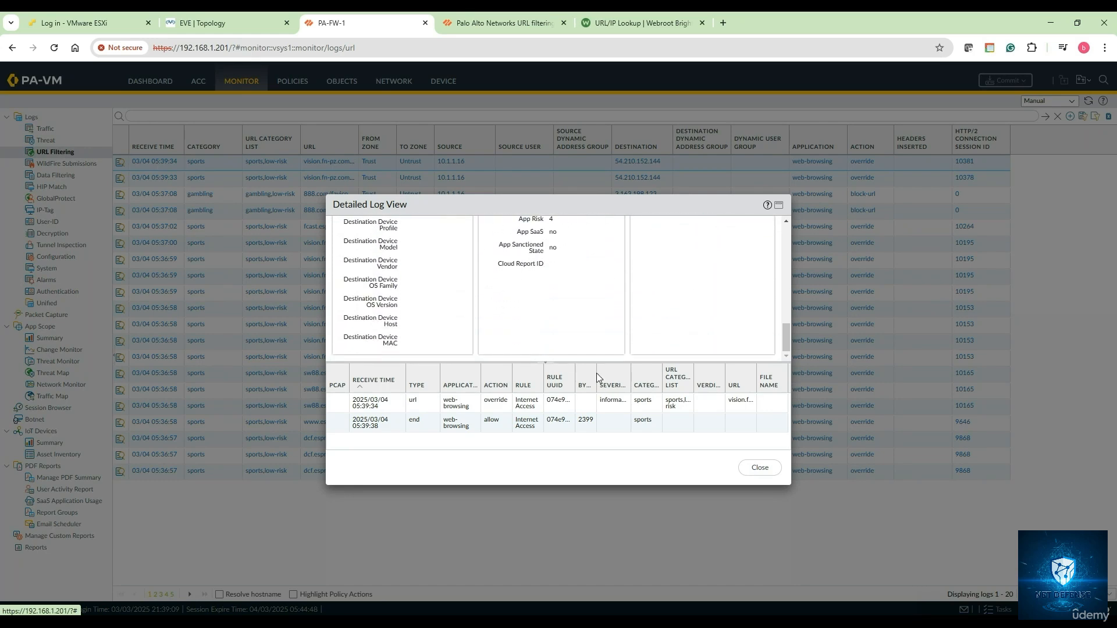
left_click(760, 469)
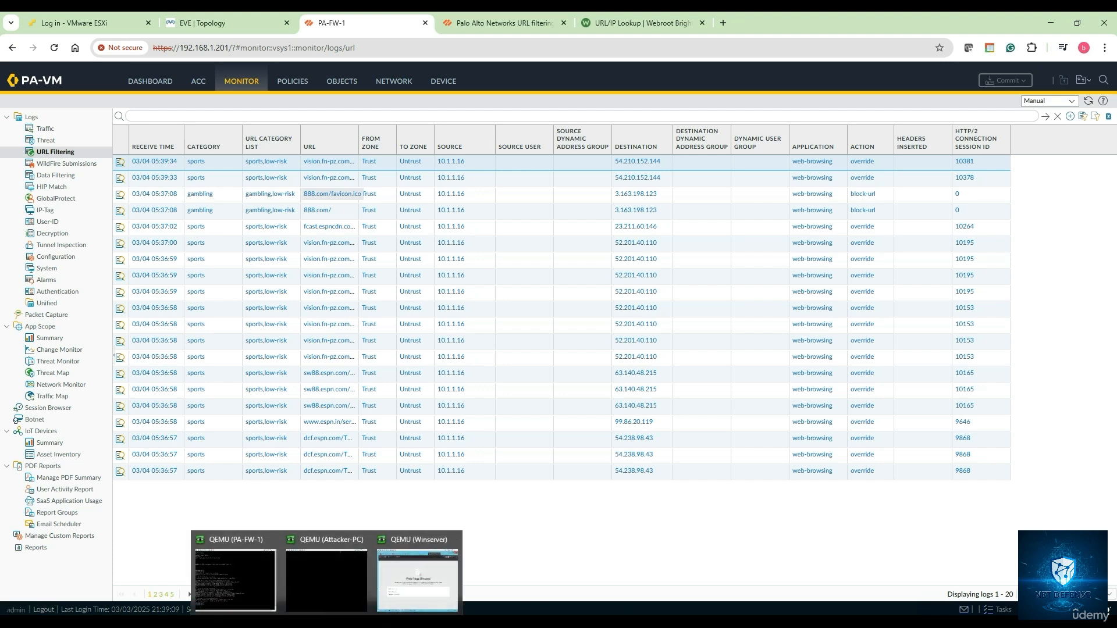
Back in Notepad, add a 'Use Cases:' heading with '- Web Content Filtering'
mouse_move(243, 621)
left_click(256, 595)
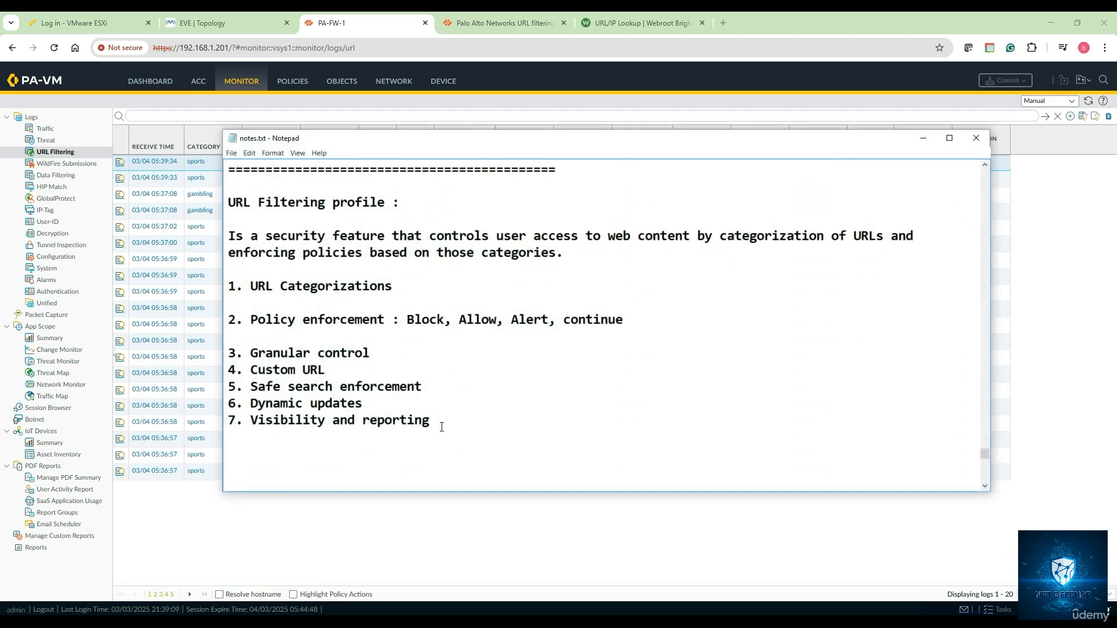
key("Return")
type("Use Cases")
type(":")
type("- ")
type("Web Co")
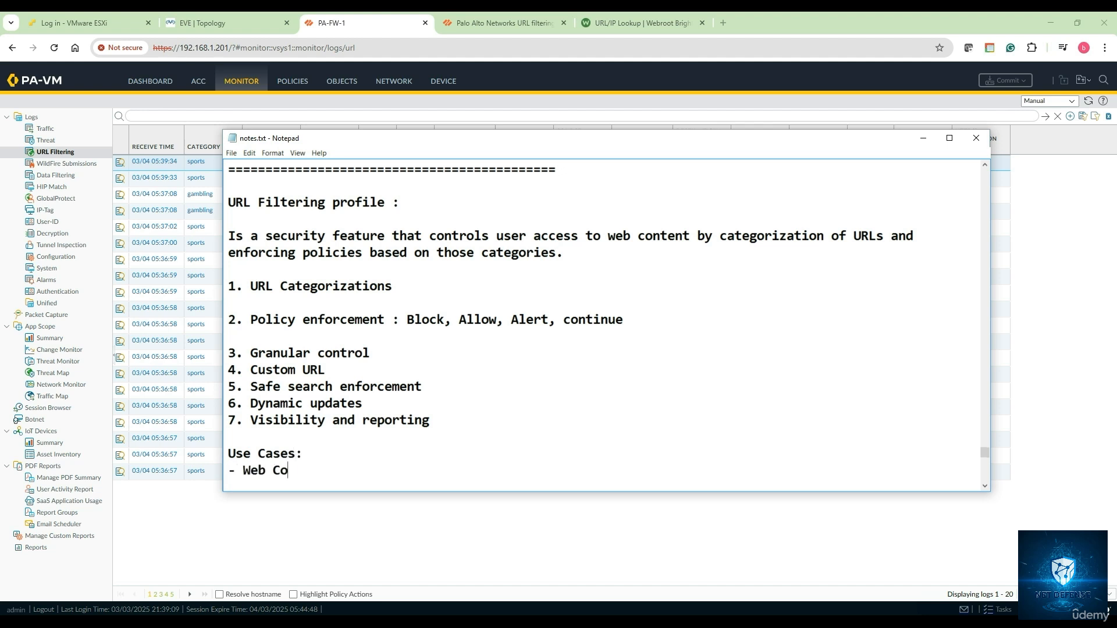
type("ntent Filterinig")
key("BackSpace")
key("BackSpace")
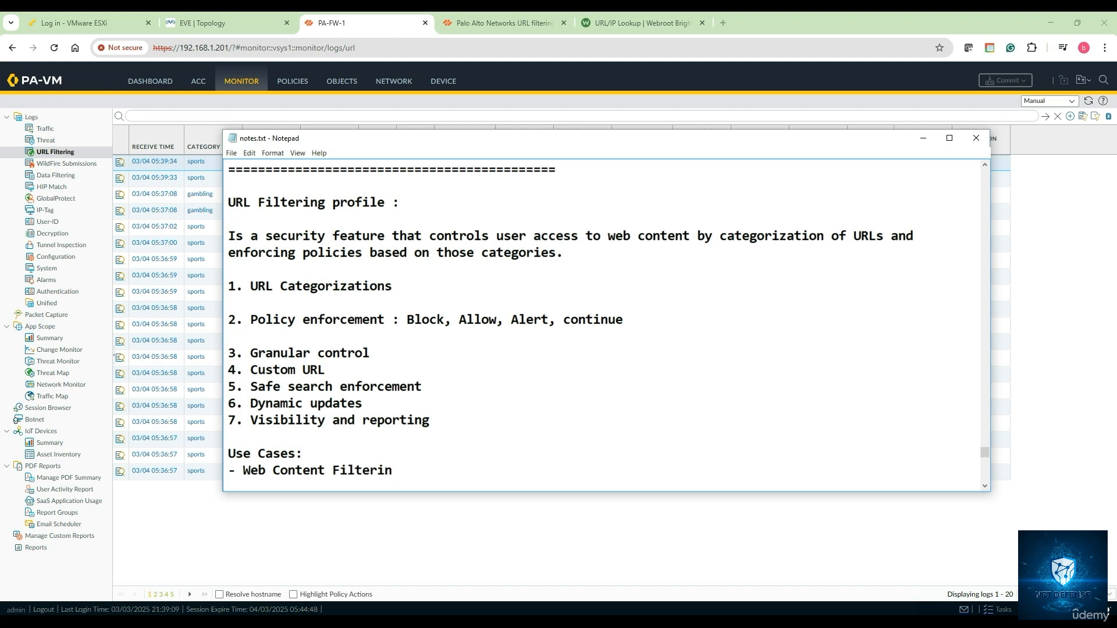
type("g")
Add '- Regulatory compliance', '- Productivity management' and a '=' separator, then minimize Notepad
key("Return")
type("- ")
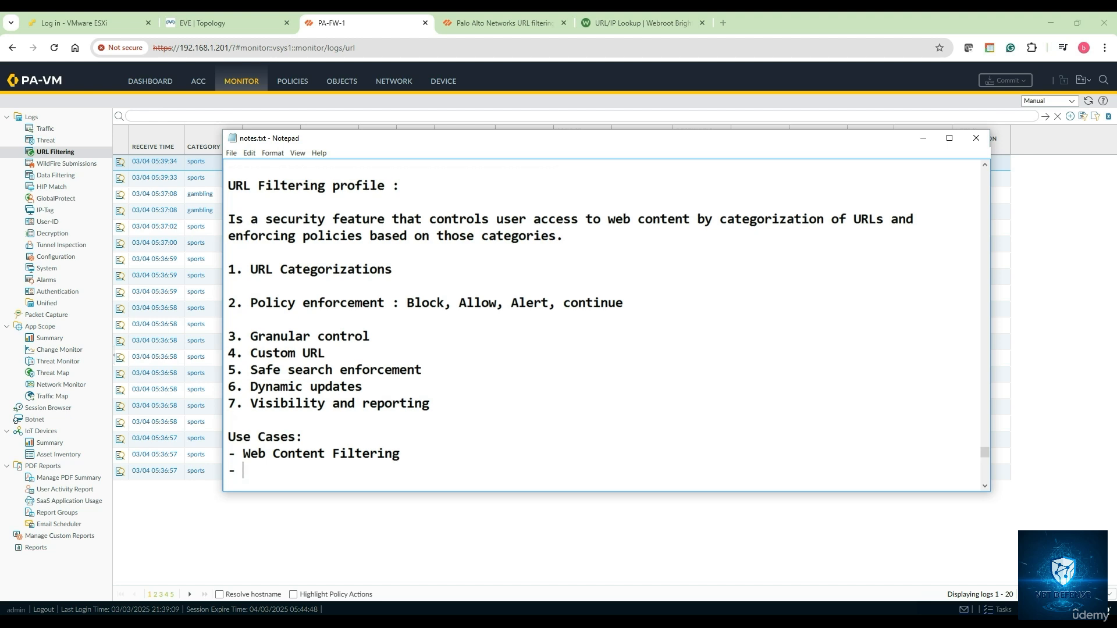
type("Regulatory compliance")
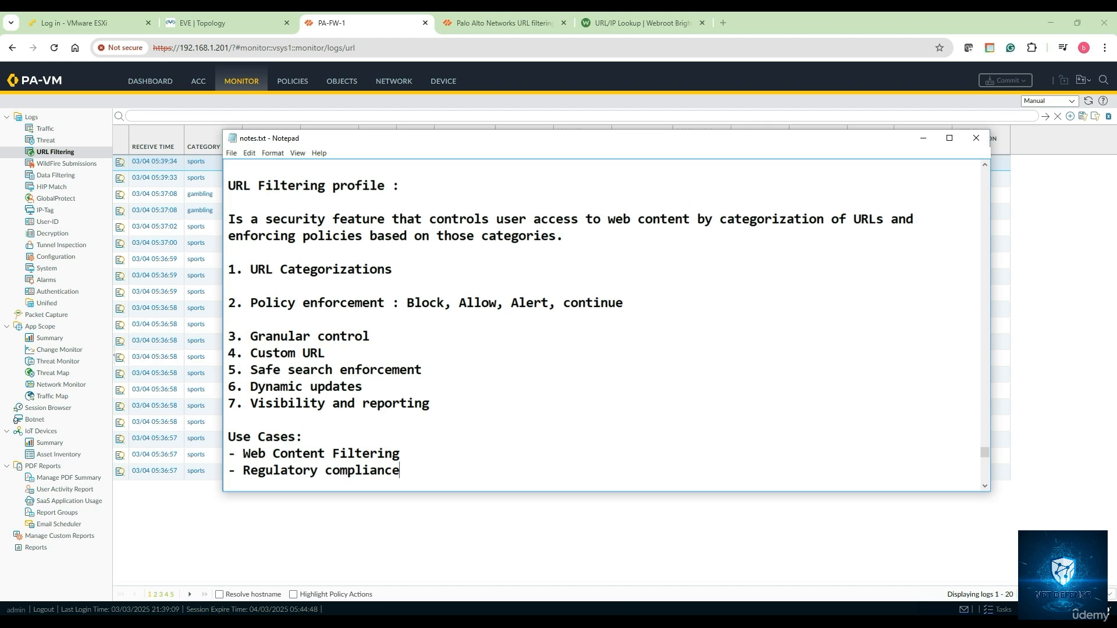
key("Return")
type("- ")
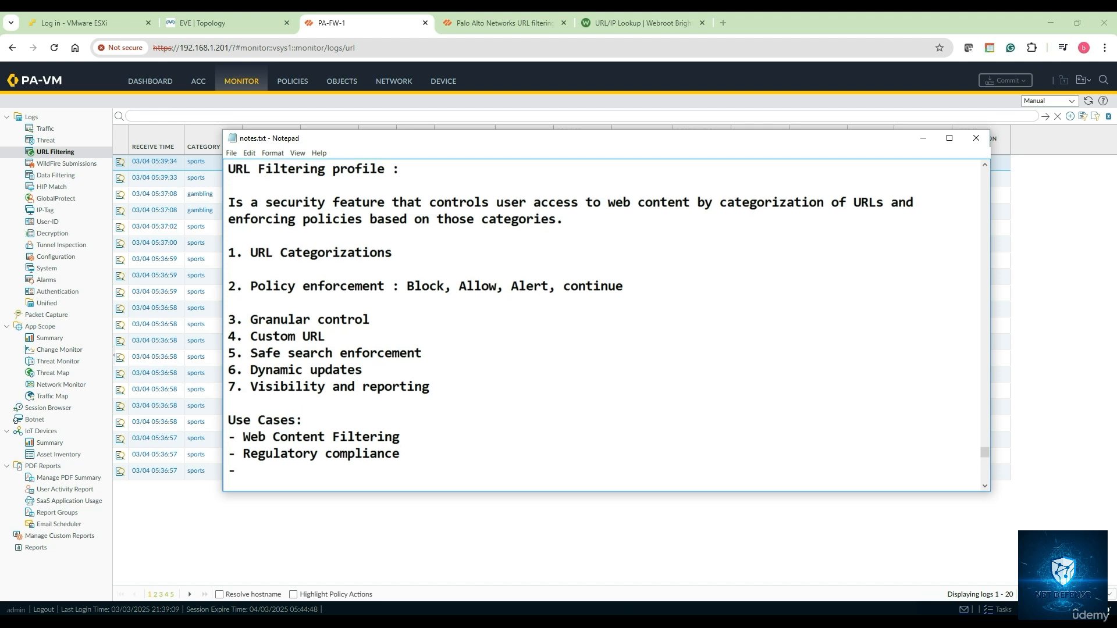
type("Productivity management")
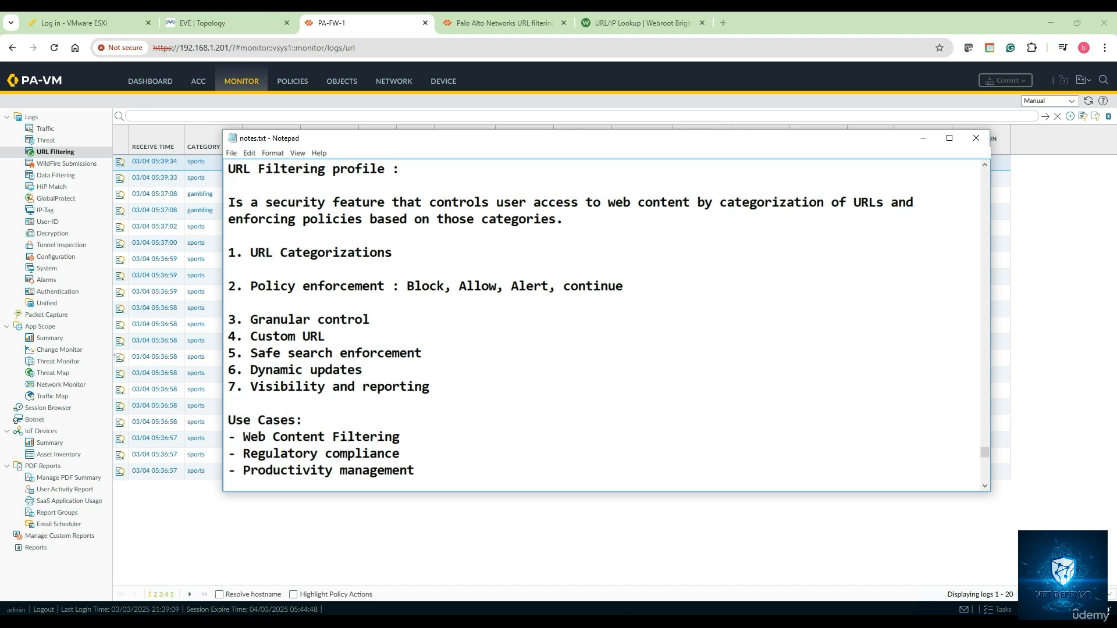
key("Return")
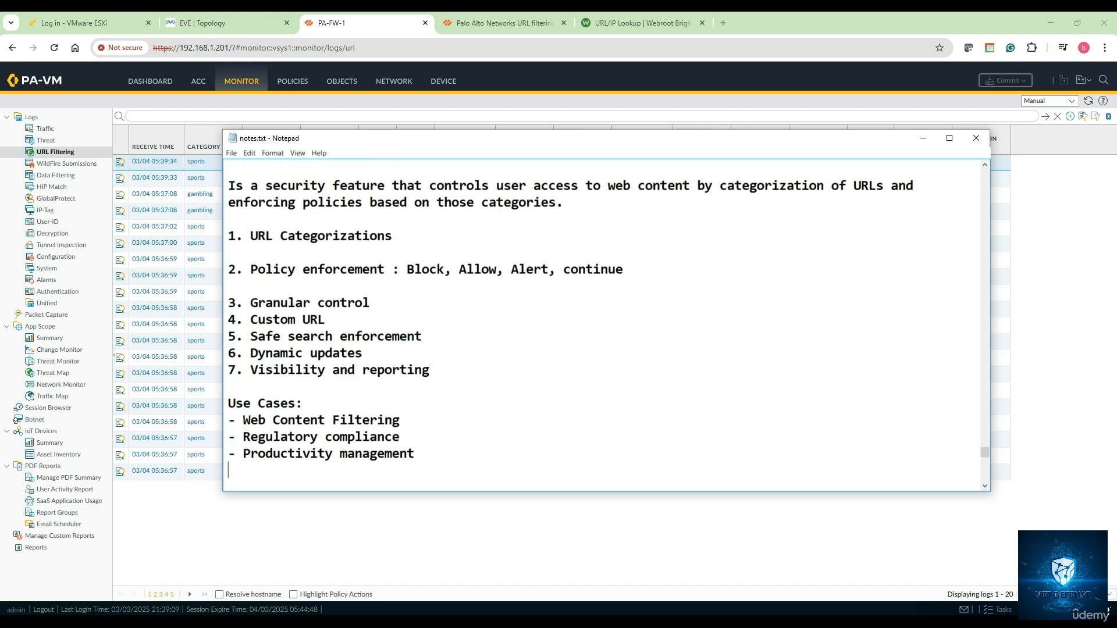
type("===============================================")
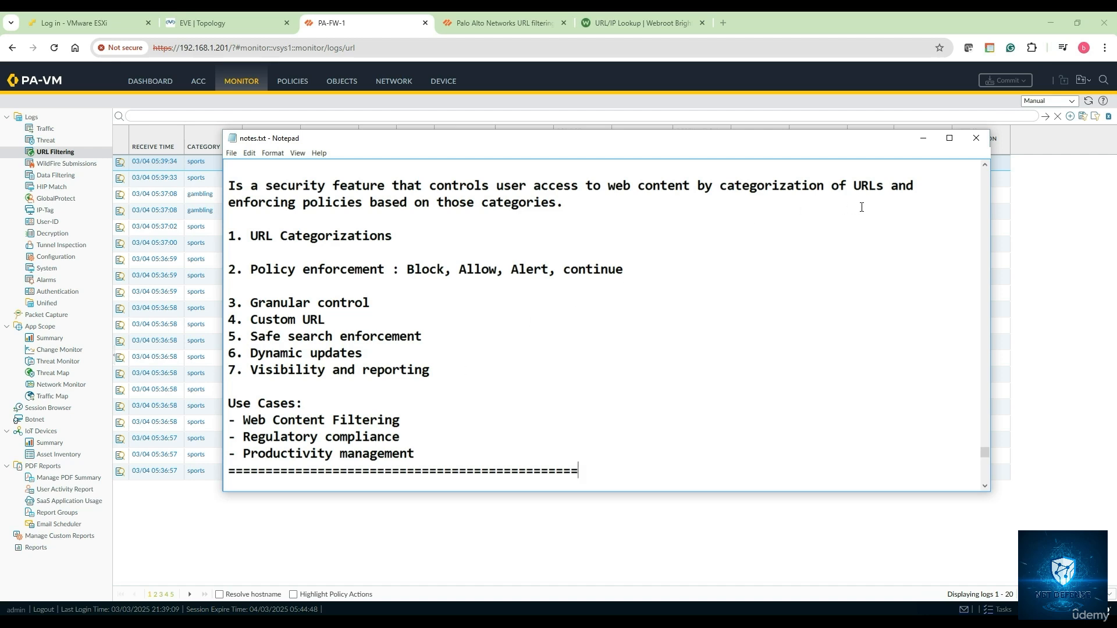
left_click(924, 138)
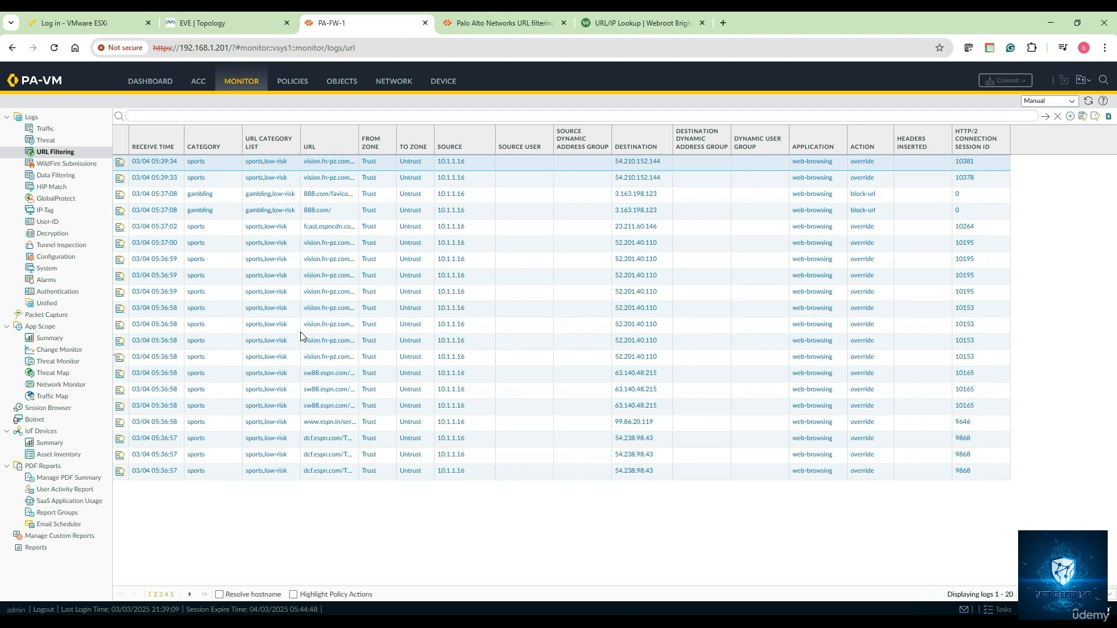